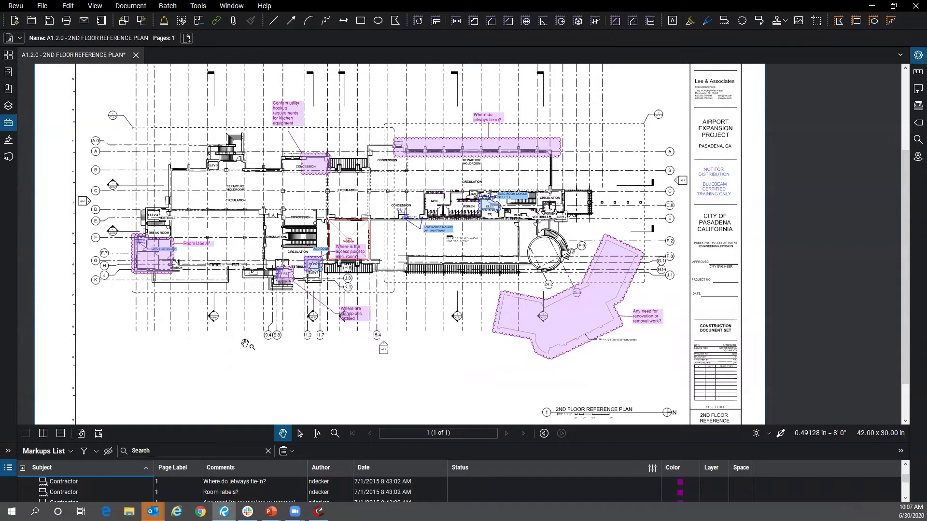
Step: Hide and reshow the Markups List, and enlarge it to fill about half of the window height
click(8, 468)
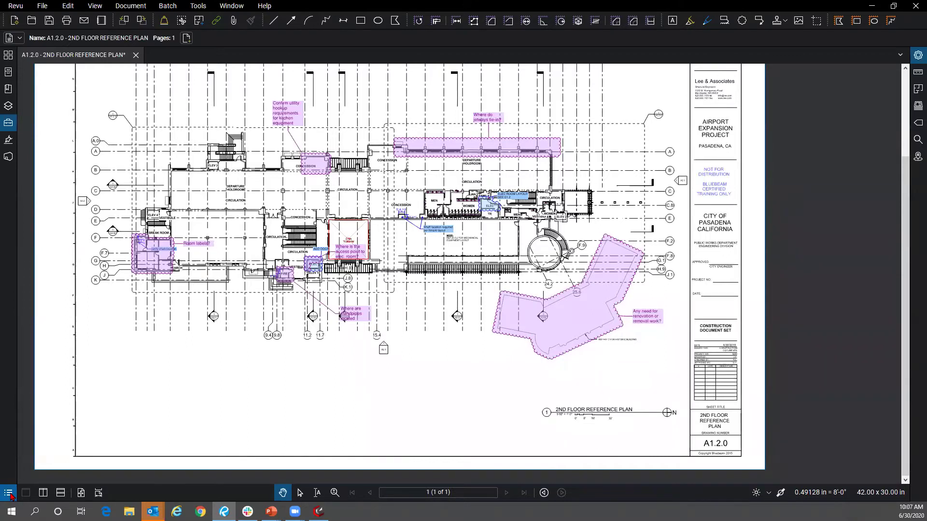
click(9, 493)
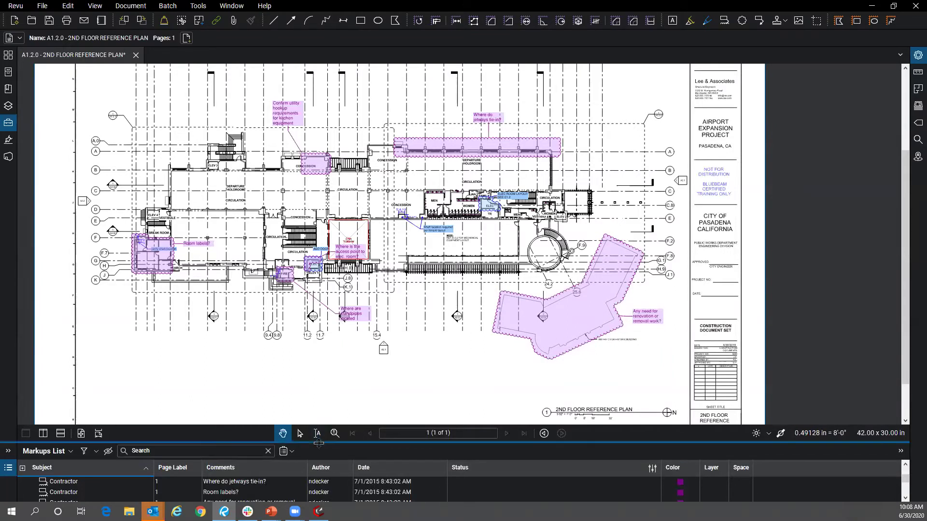
drag(319, 442, 345, 207)
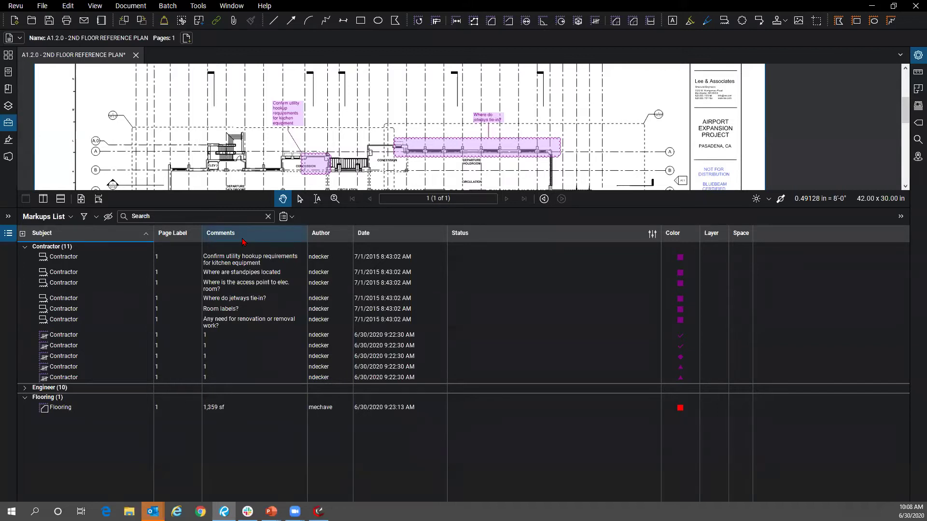
drag(304, 206, 311, 253)
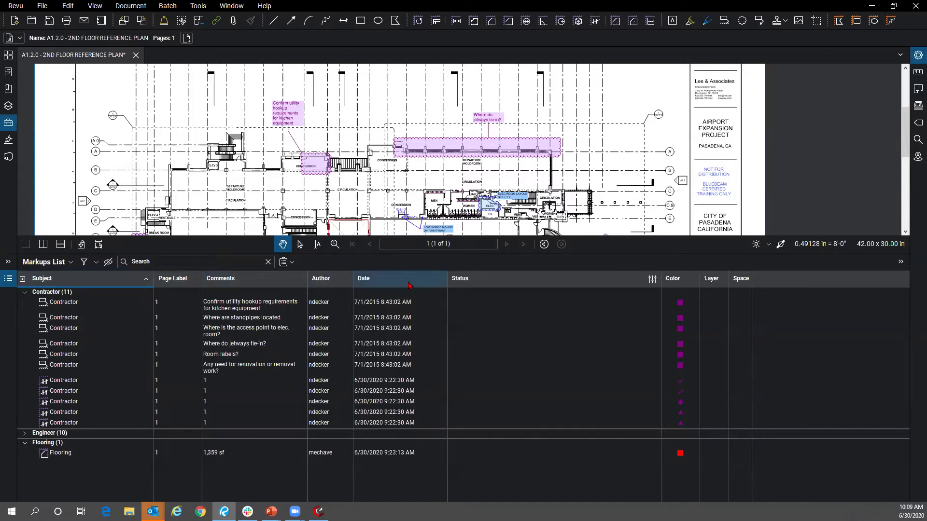
Step: Switch to the BCT Office profile, enlarging its Markups List and hiding the Tool Chest to compare the column layout
click(14, 6)
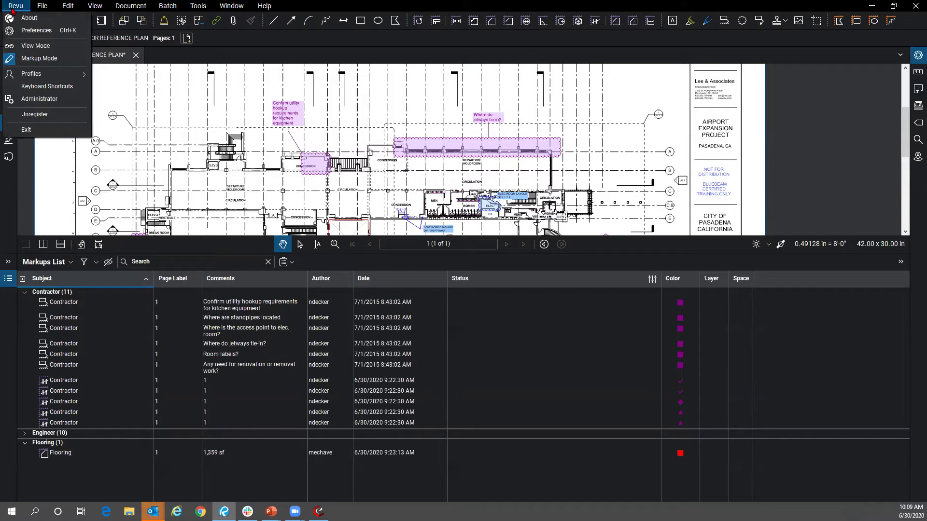
mouse_move(35, 78)
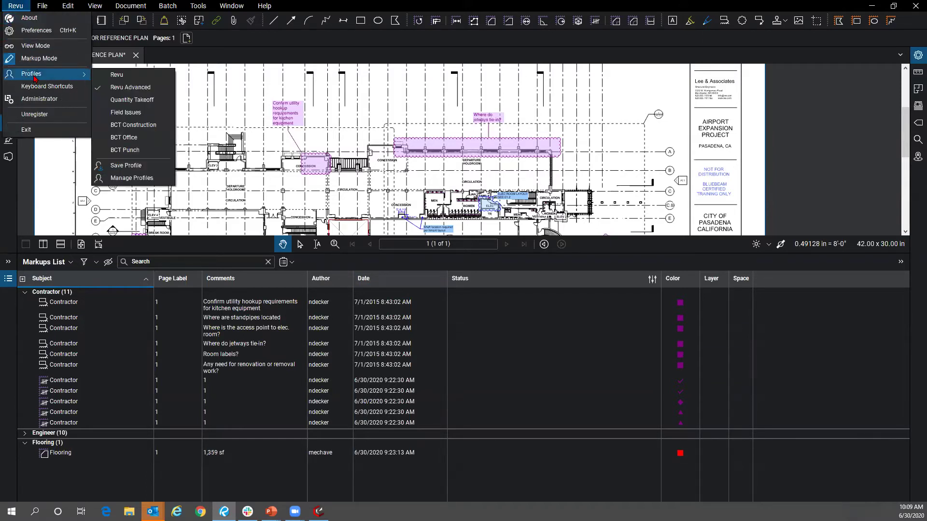
click(131, 91)
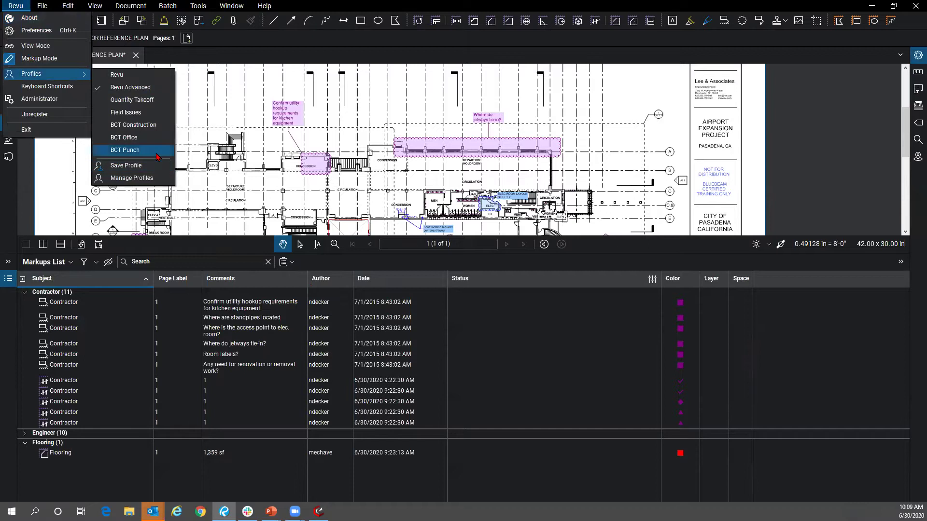
click(144, 139)
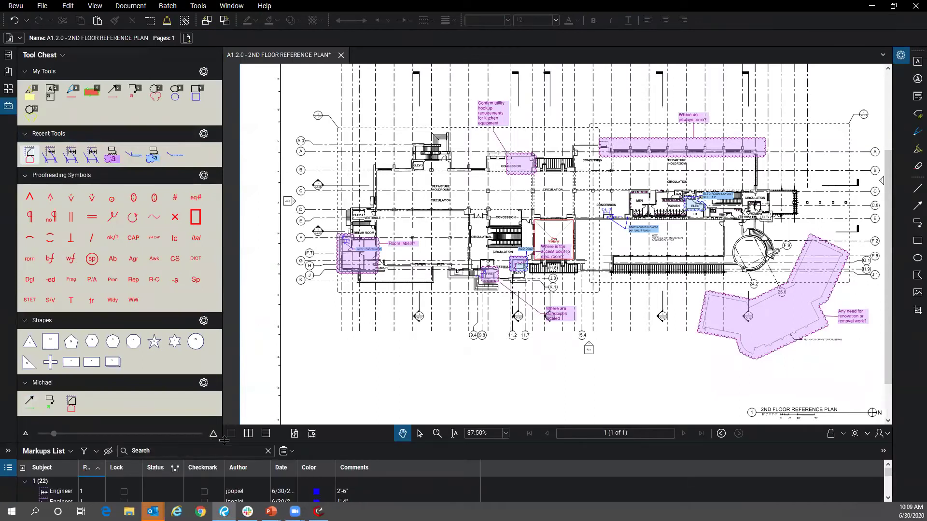
mouse_move(143, 443)
mouse_down()
mouse_move(101, 178)
mouse_move(179, 202)
mouse_move(226, 202)
mouse_up()
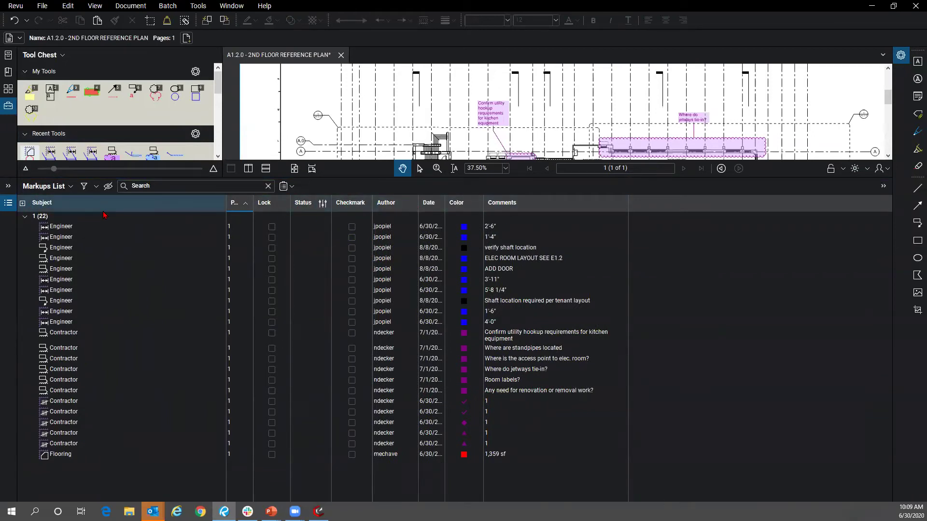
click(9, 106)
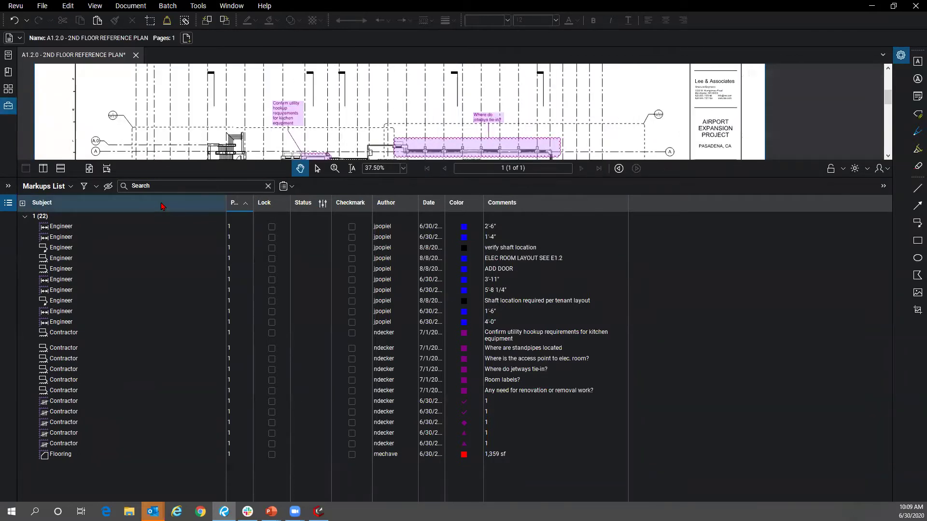
Step: Switch back to the Revu Advanced profile and slightly reduce the height of the Markups List
key(ctrl)
key(ctrl)
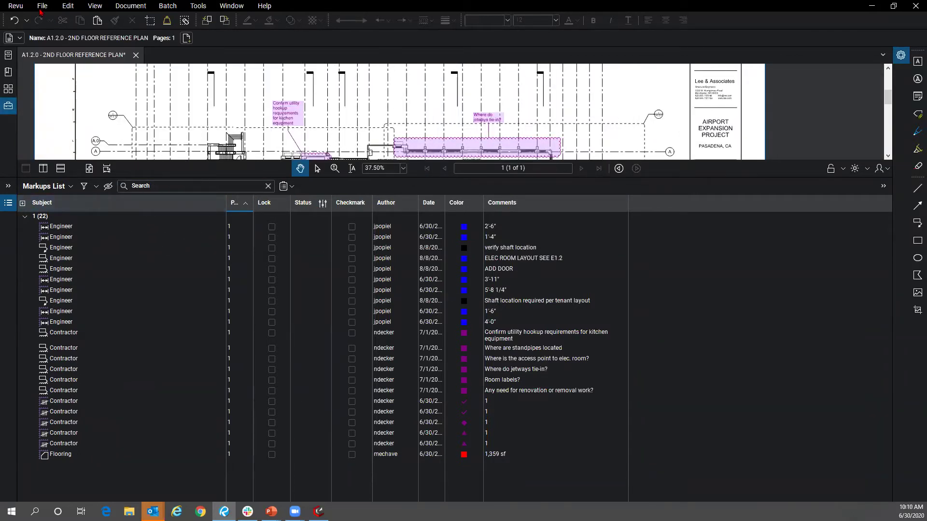
click(19, 6)
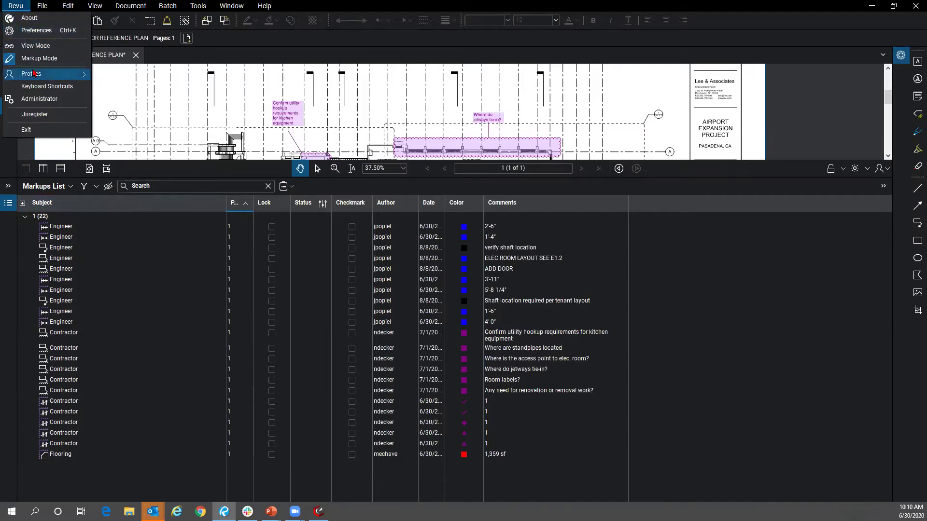
mouse_move(34, 73)
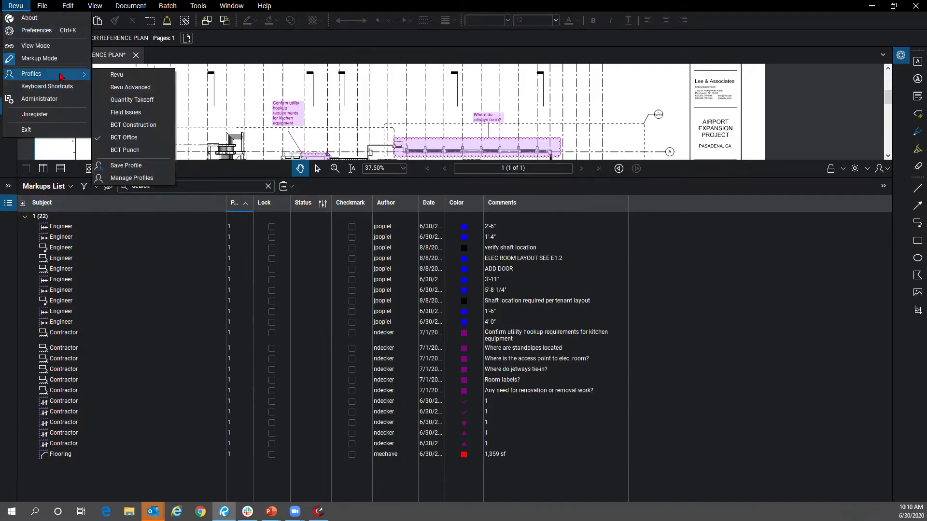
key(ctrl)
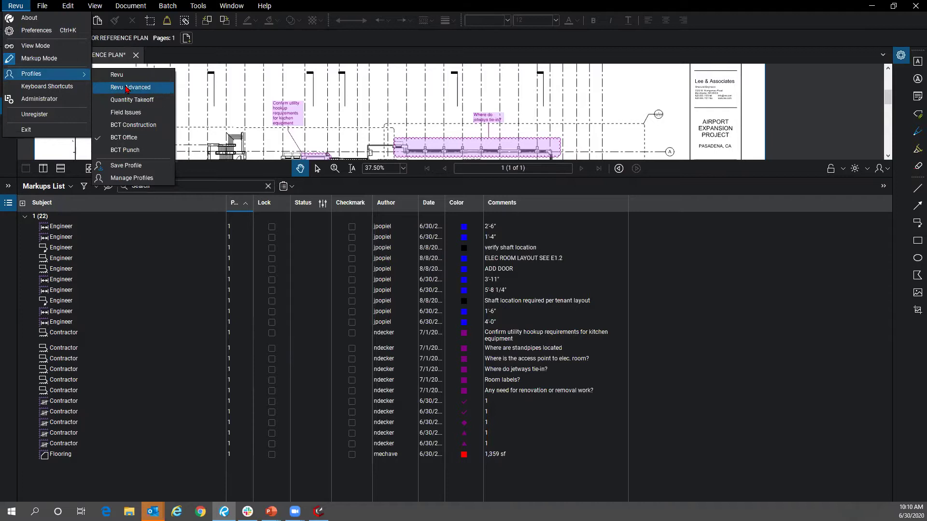
key(ctrl)
click(135, 89)
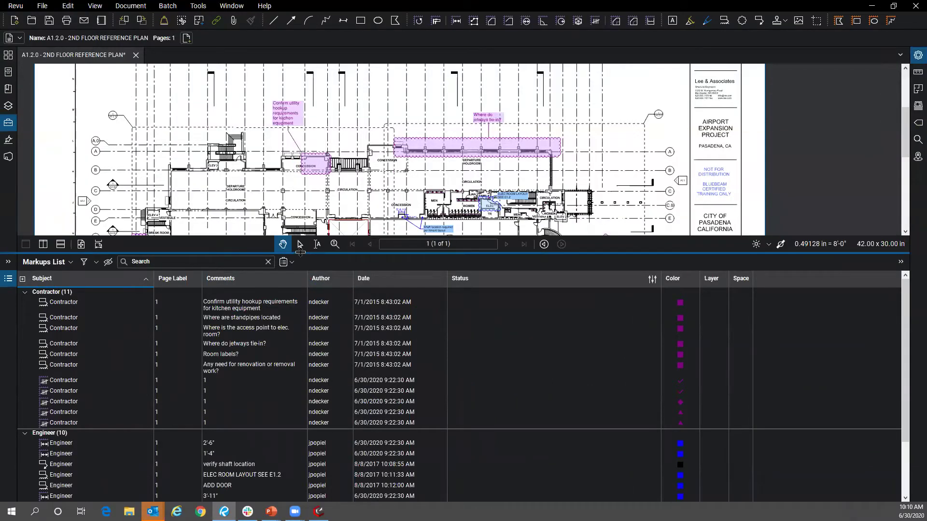
drag(300, 253, 300, 273)
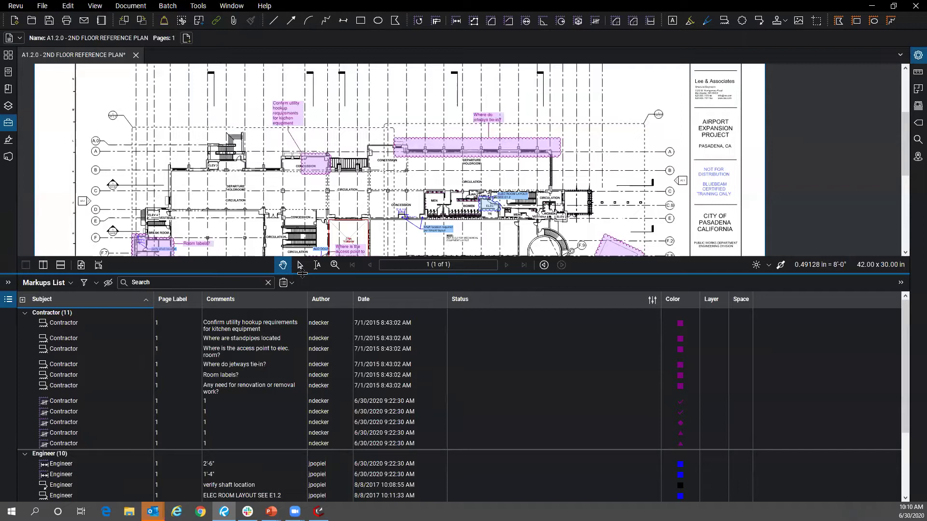
Step: Hide the Layer and Space columns in the Markups List and move the Page Label column to follow Color
click(70, 285)
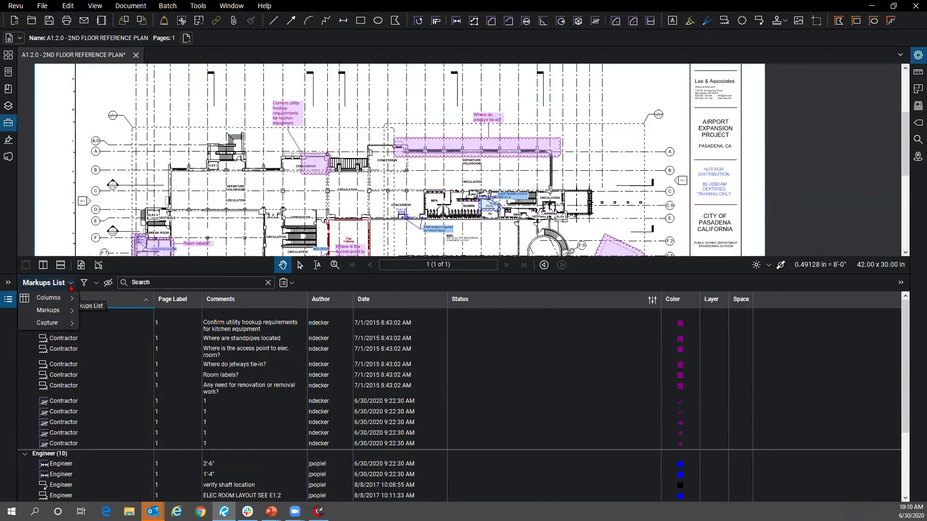
mouse_move(53, 297)
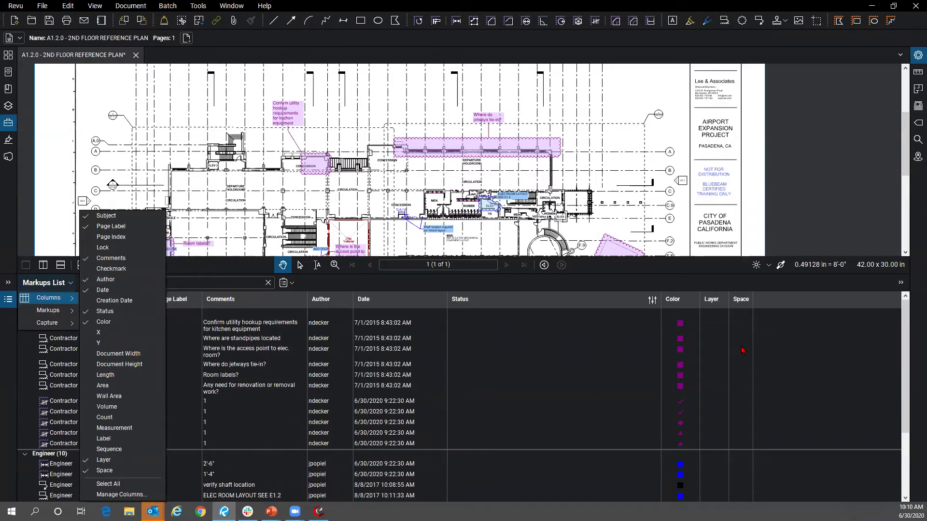
click(109, 459)
click(115, 471)
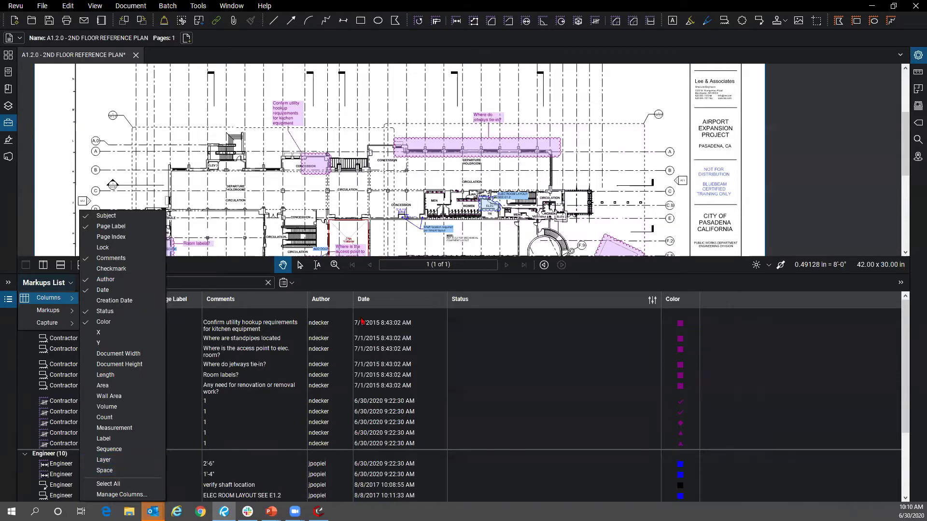
click(327, 283)
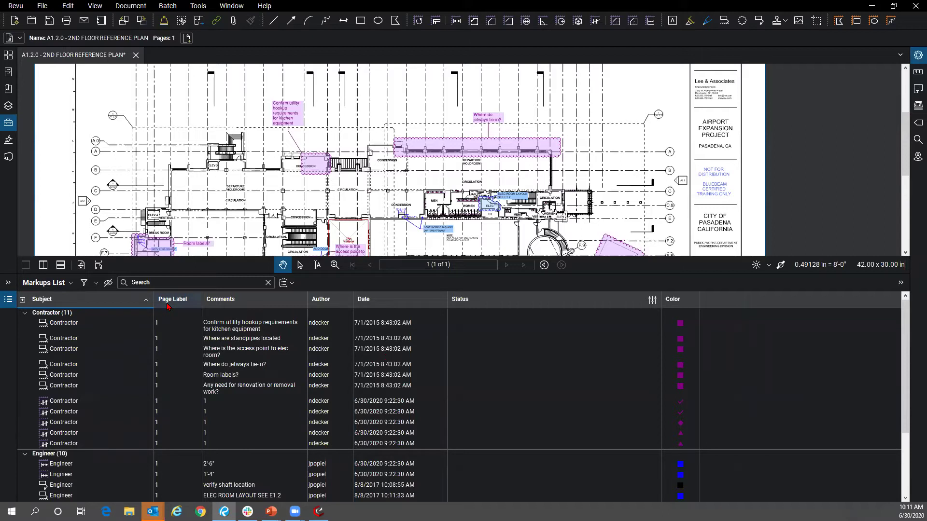
mouse_move(167, 306)
mouse_down()
mouse_move(232, 339)
mouse_move(585, 375)
mouse_move(713, 322)
mouse_up()
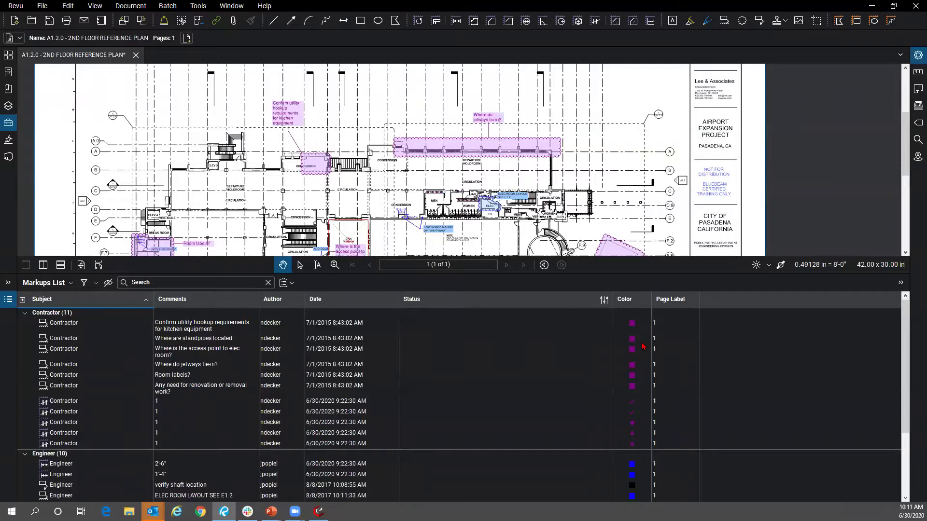
Step: Review the column display order in the Manage Columns dialog and close it without making changes
click(71, 284)
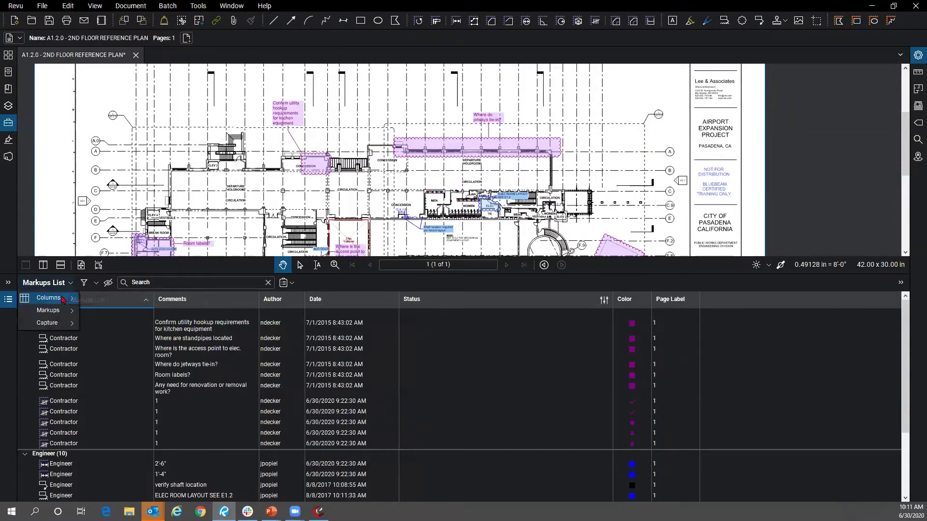
mouse_move(63, 300)
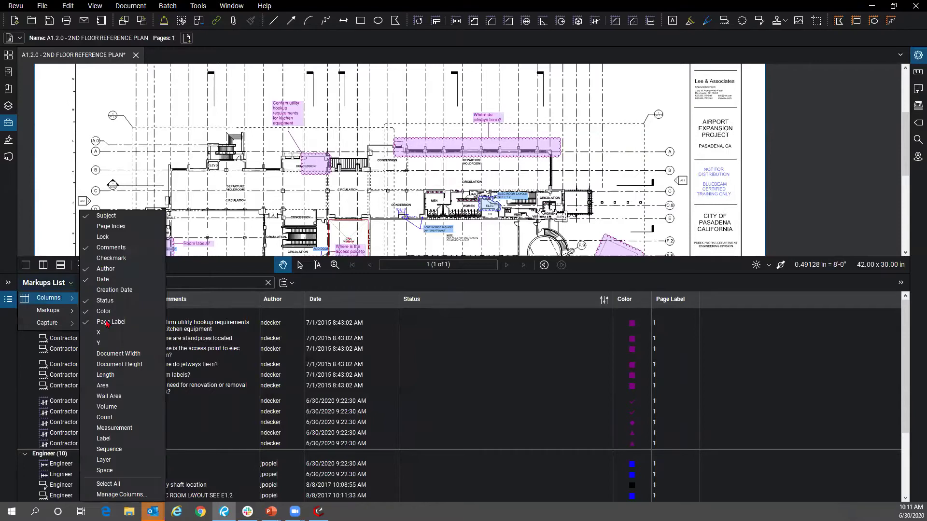
click(117, 496)
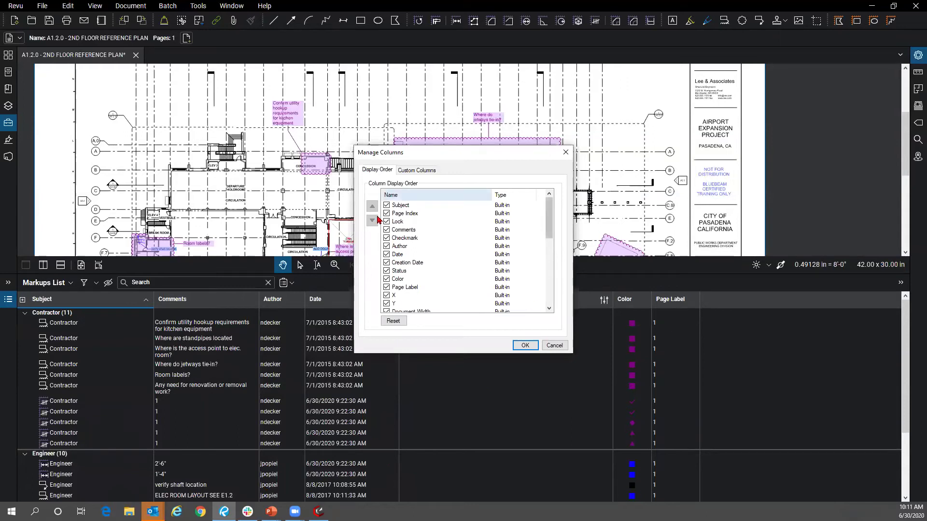
drag(553, 233, 557, 272)
click(555, 347)
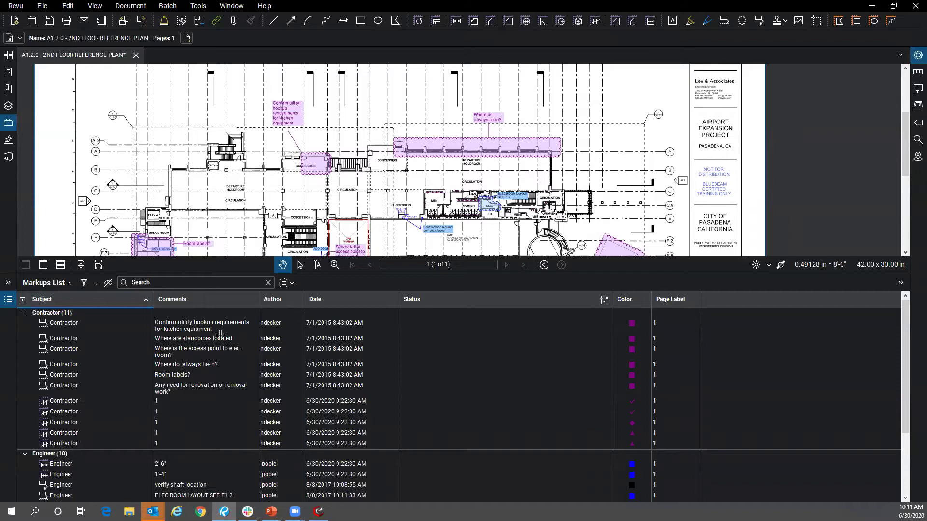
Step: Sort the markups by date, reversing the order to newest first and back to oldest first
click(335, 303)
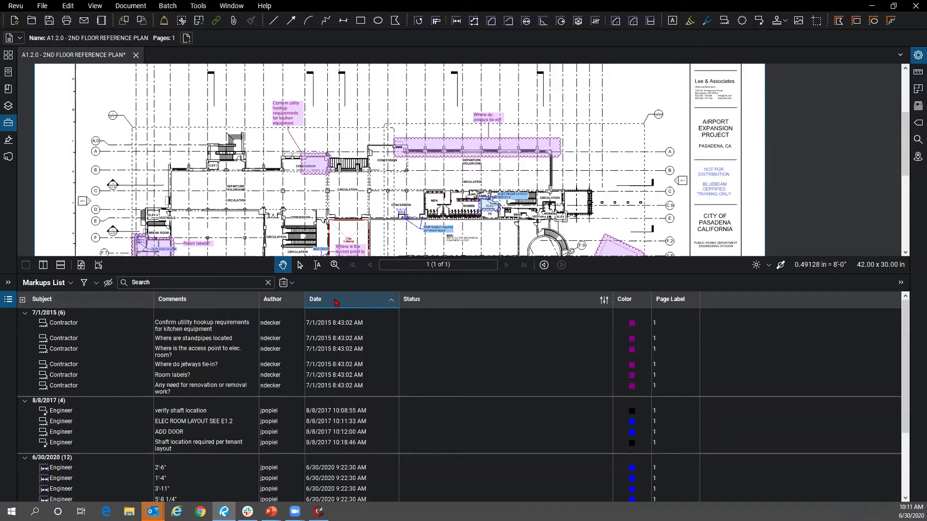
click(392, 301)
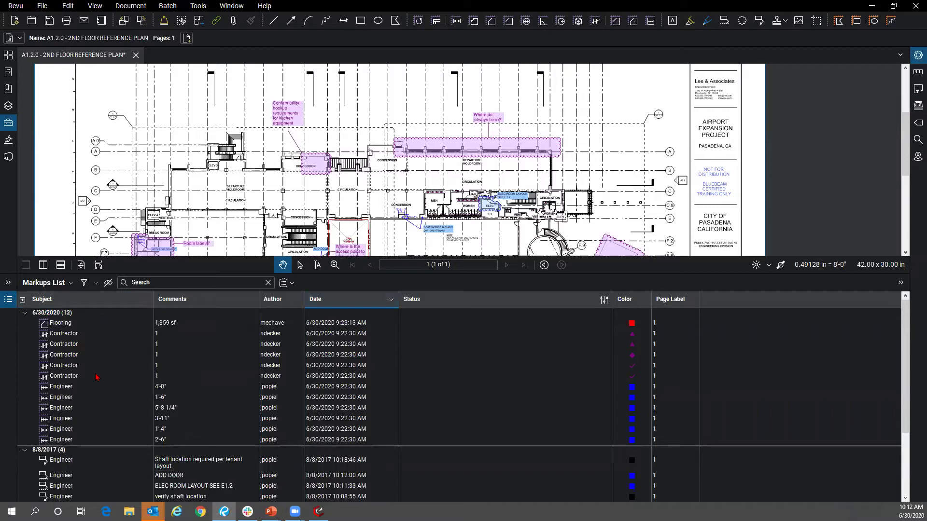
click(393, 304)
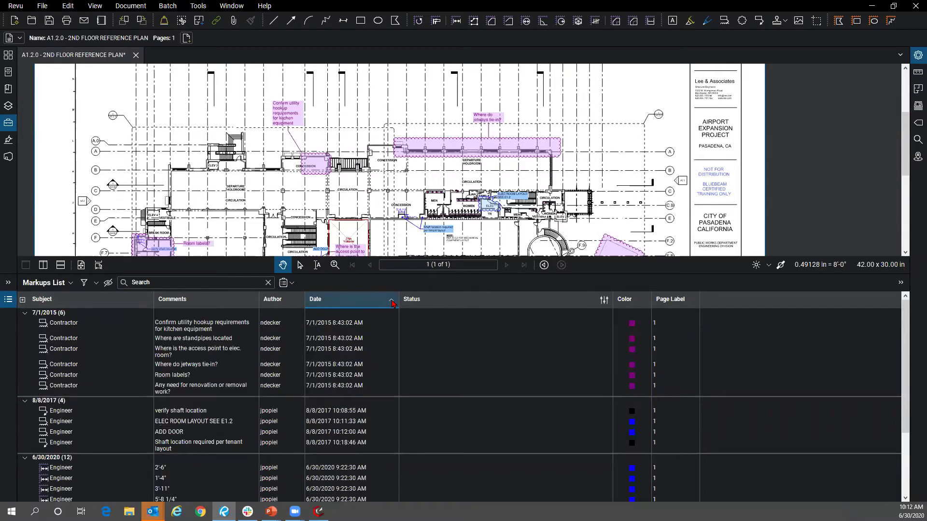
Step: Sort the markups by Subject, reversing the order once and restoring it to ascending
click(102, 303)
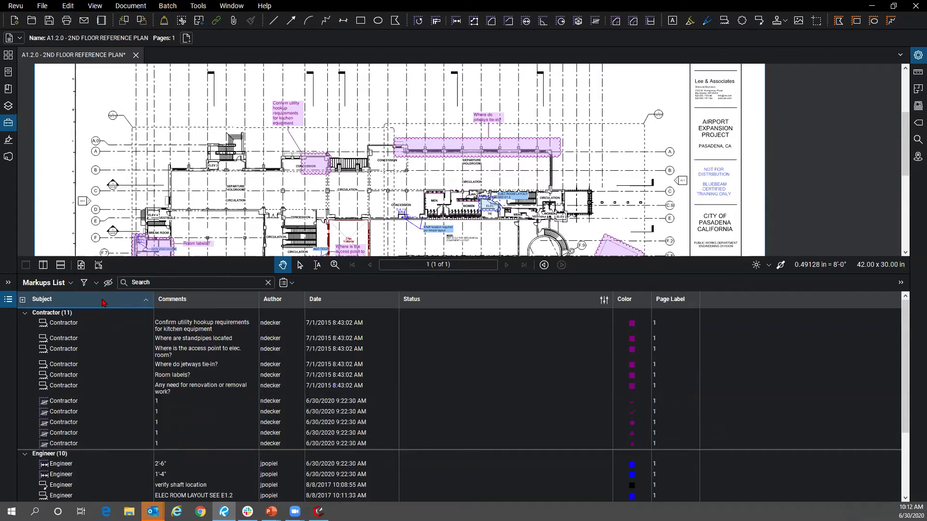
click(146, 304)
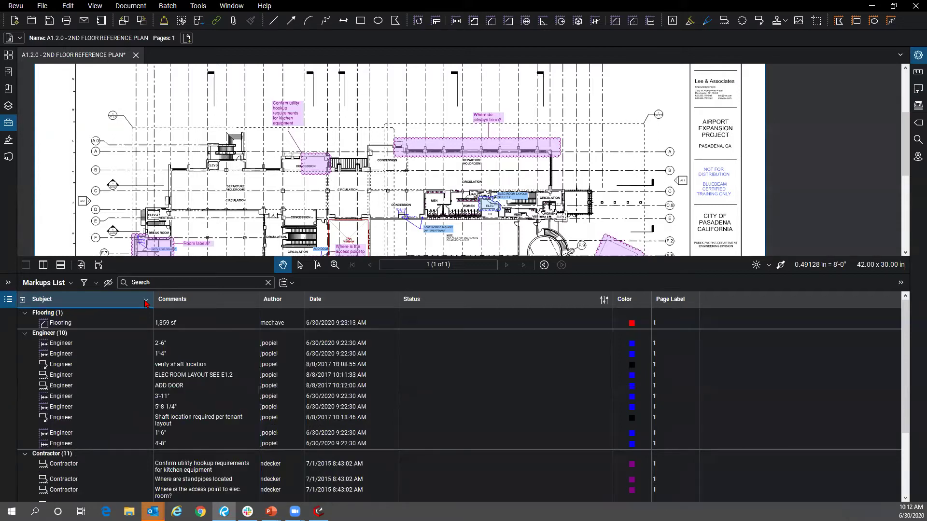
click(146, 303)
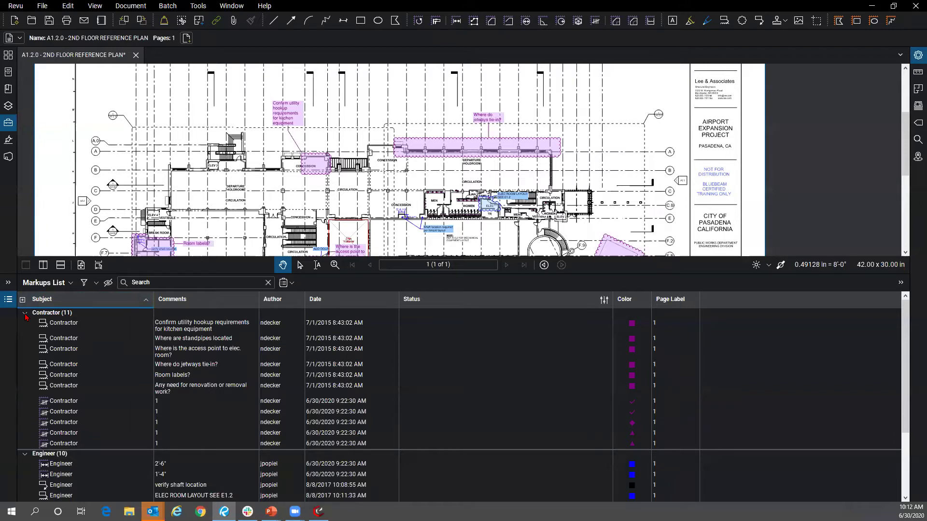
Step: Collapse the Contractor, Engineer and Flooring groups, leaving only the Contractor group expanded again
click(24, 313)
click(24, 322)
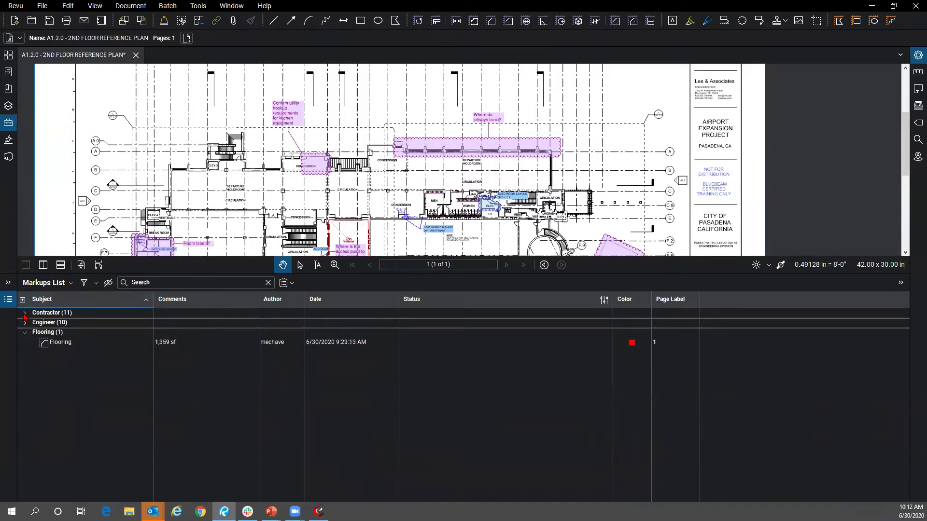
click(25, 313)
click(25, 464)
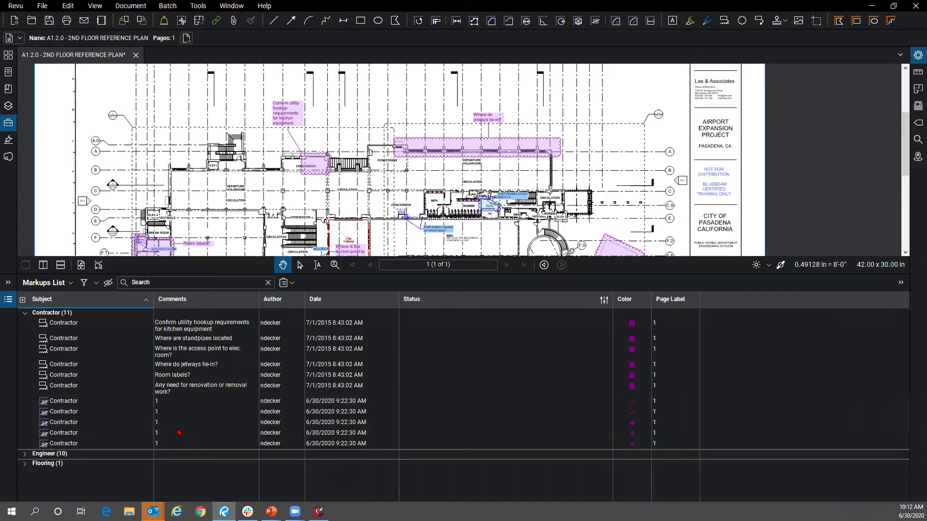
Step: Turn on filtering for the Markups List, review the Custom Filter options for Subject, and cancel without setting a condition
click(83, 283)
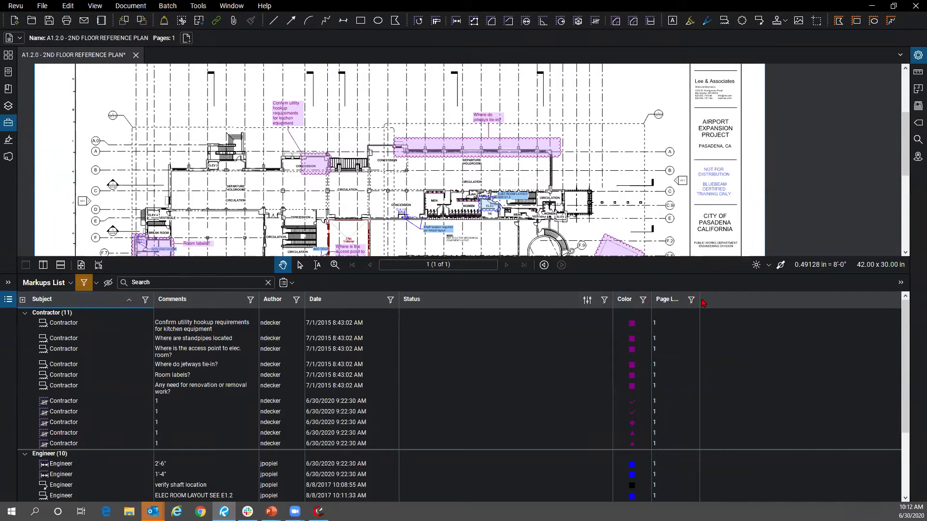
click(145, 303)
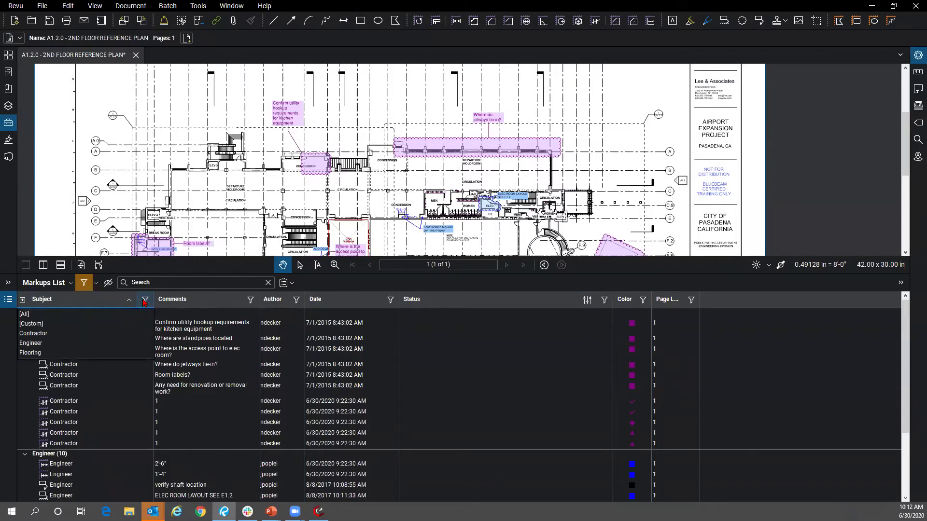
click(135, 327)
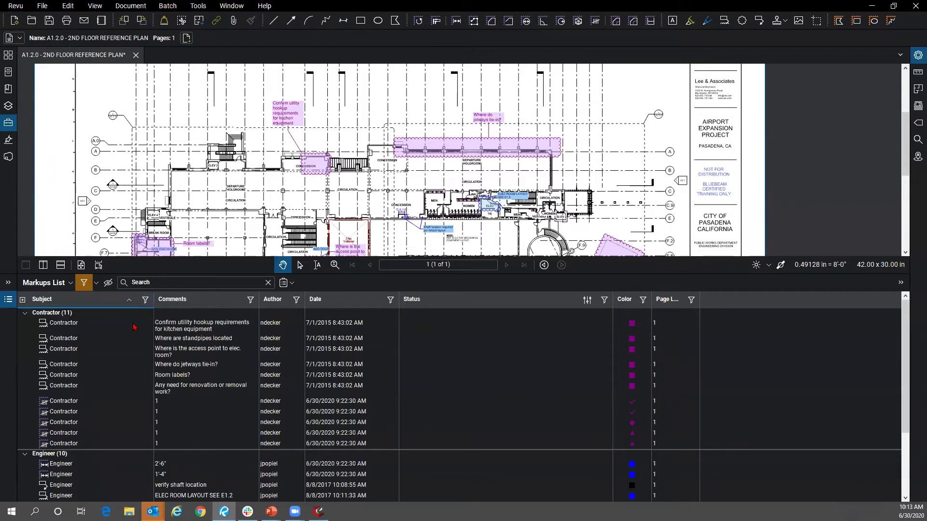
click(438, 191)
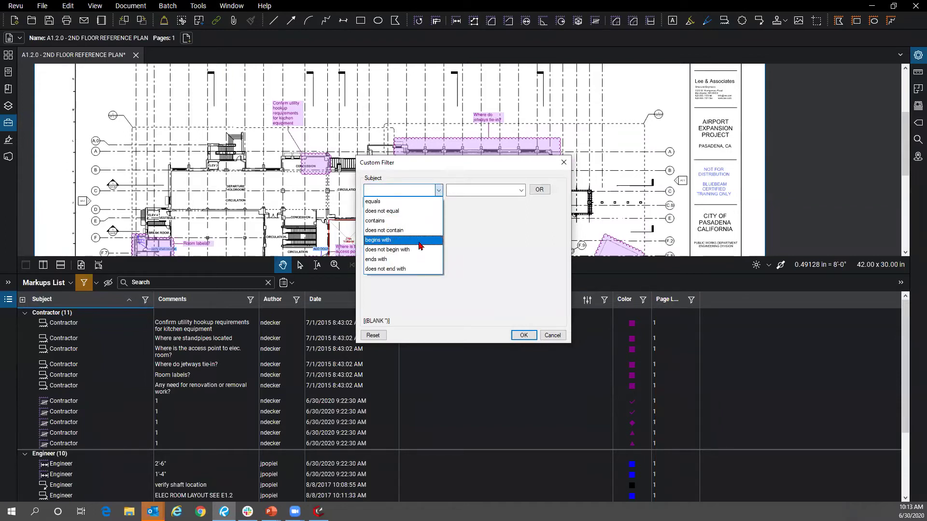
click(418, 240)
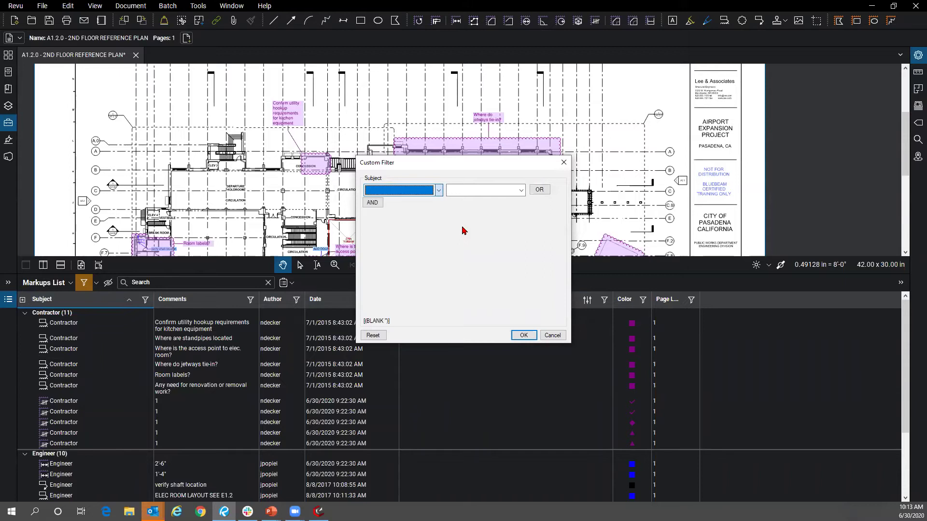
click(512, 191)
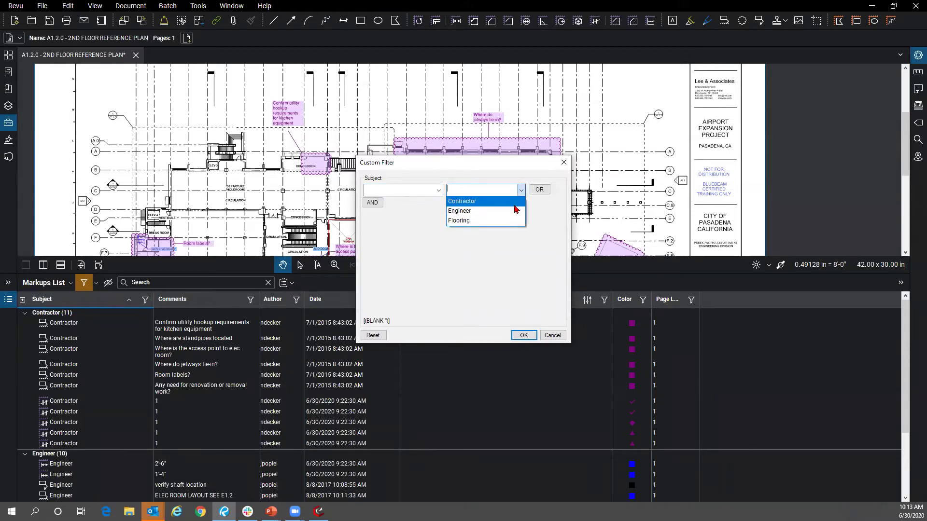
click(543, 233)
click(550, 335)
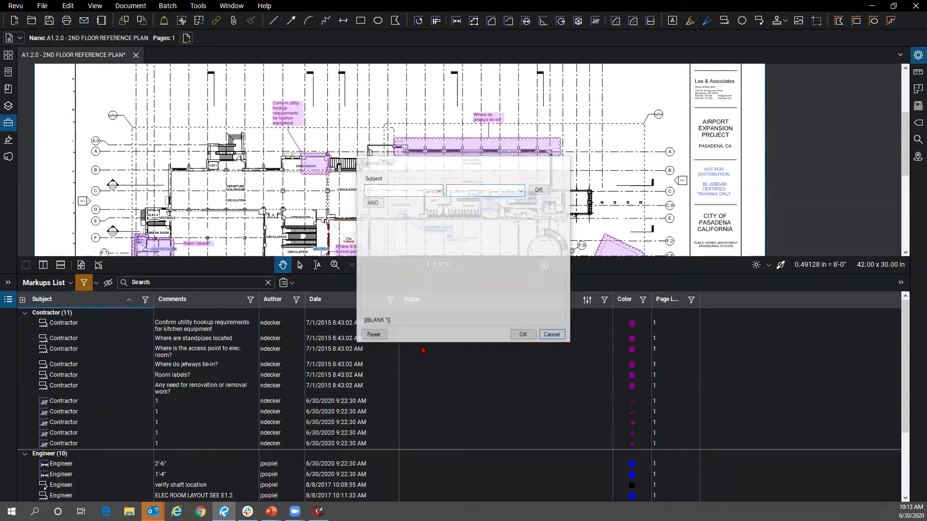
Step: Filter the Subject column to Contractor and examine the matching clouded markups on the enlarged floor plan
click(144, 300)
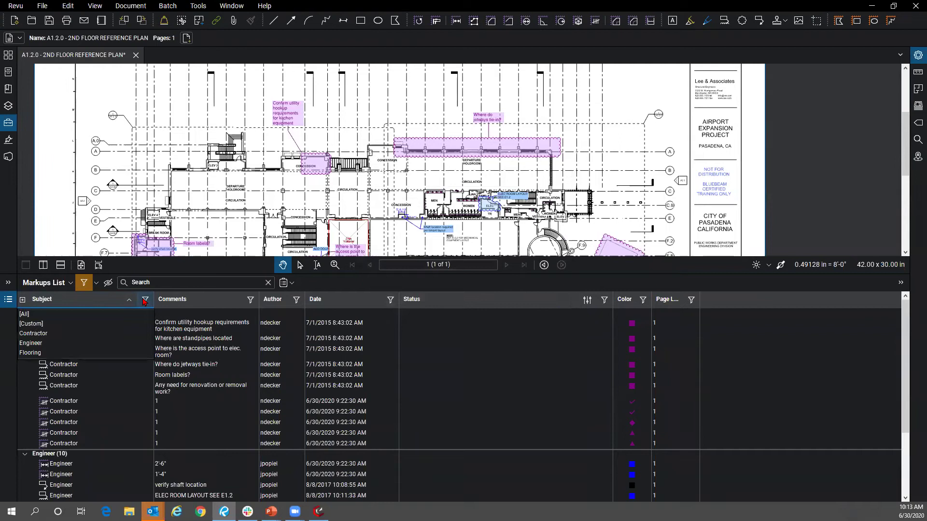
click(106, 334)
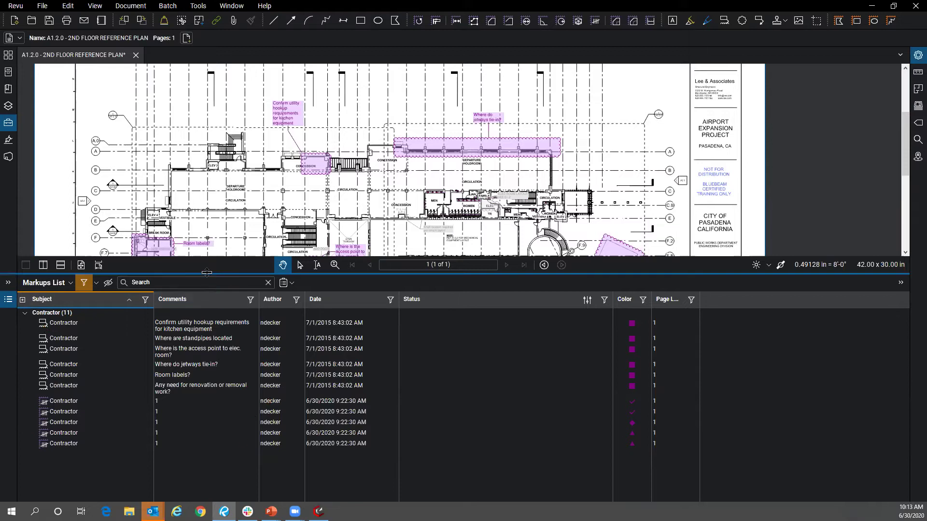
mouse_move(215, 273)
mouse_down()
mouse_move(226, 300)
mouse_move(230, 392)
mouse_up()
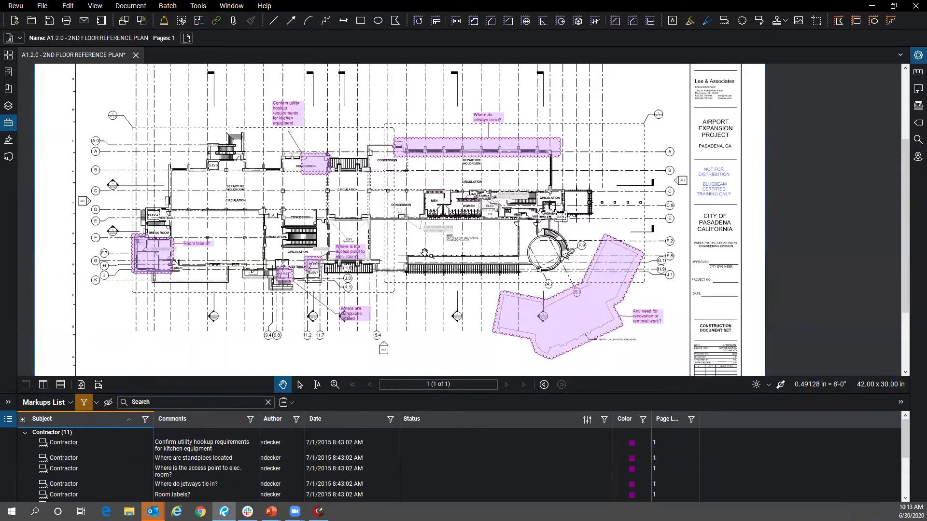
scroll(418, 258, up, 5)
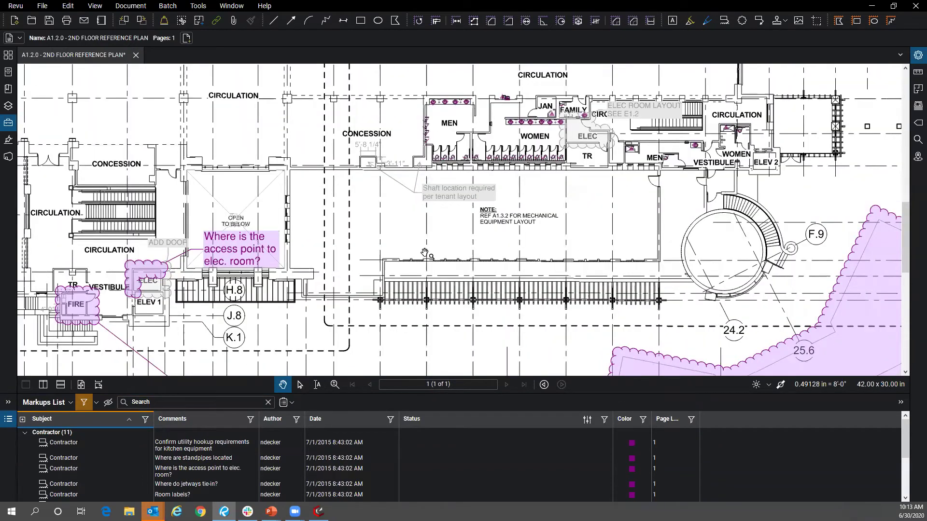
drag(148, 321, 333, 289)
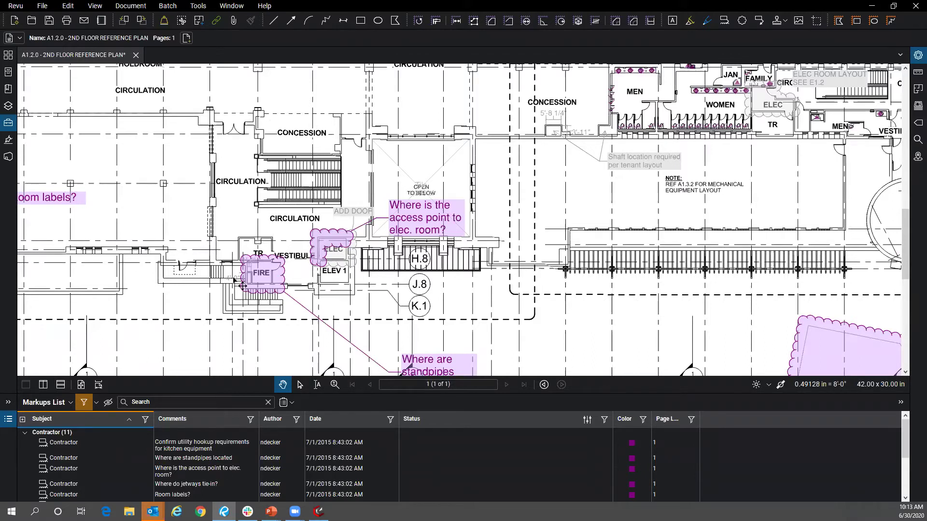
scroll(239, 285, down, 3)
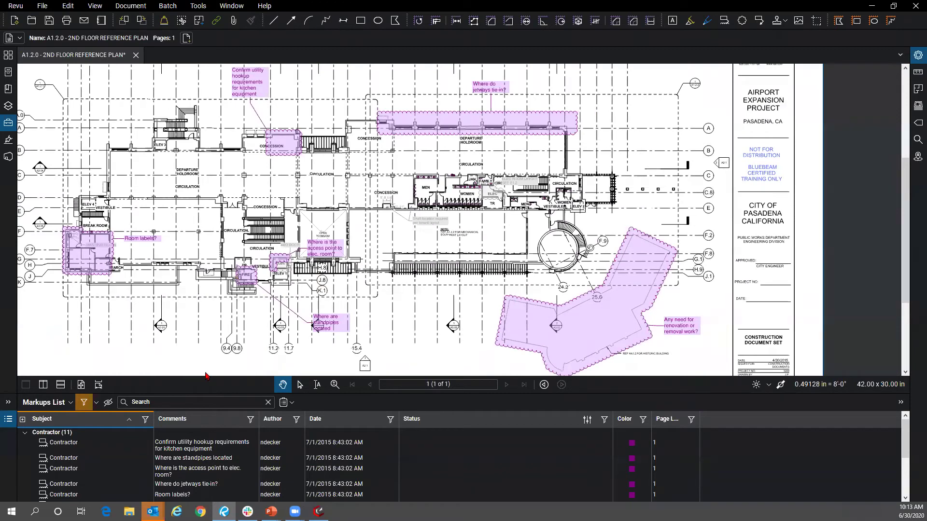
drag(195, 394, 200, 363)
drag(205, 316, 206, 310)
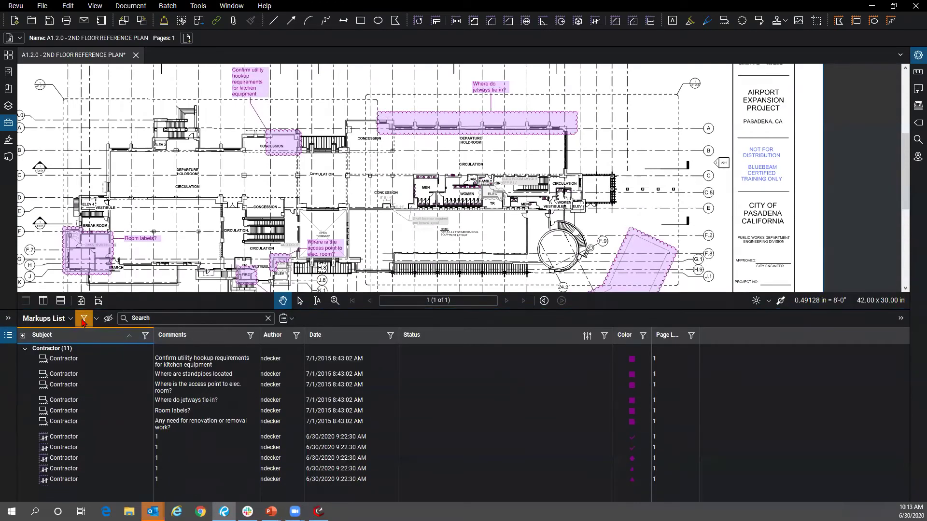
Step: Turn off the Markups List filter, and hide all markups on the plan before showing them again
click(83, 321)
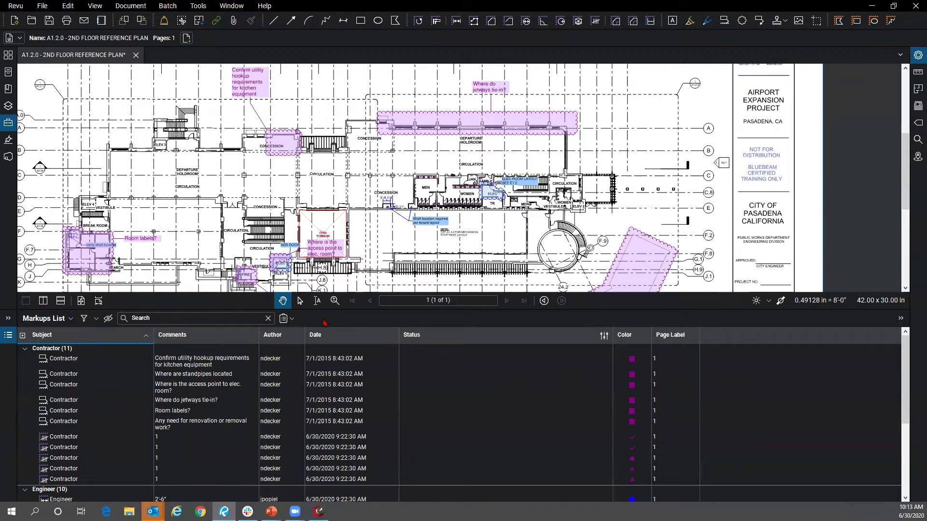
click(191, 318)
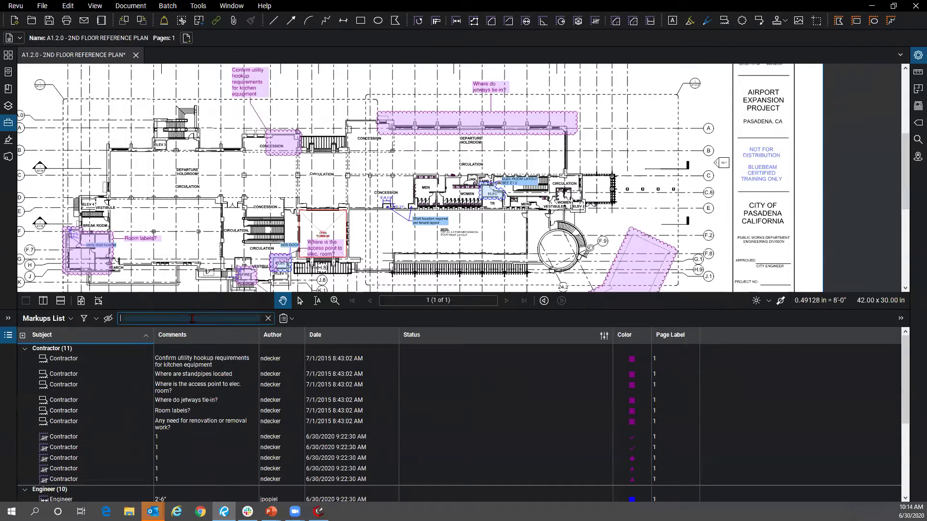
click(317, 320)
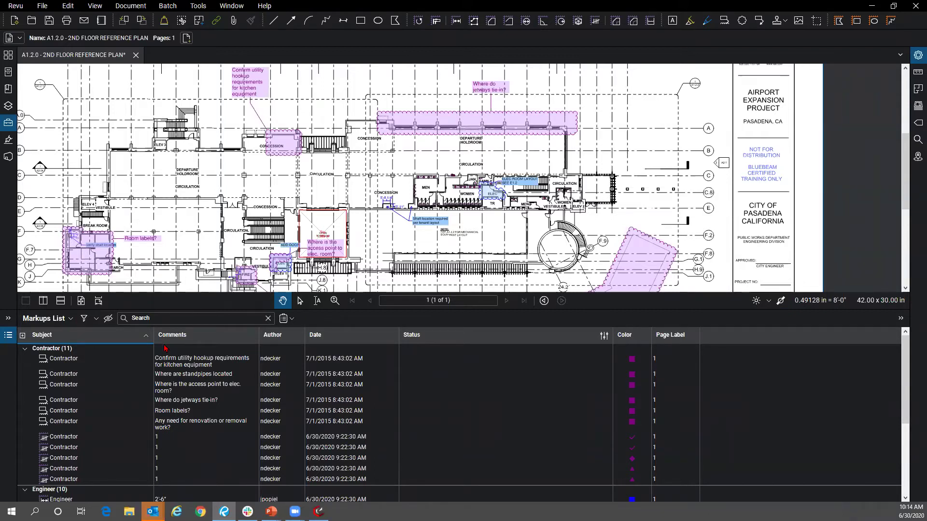
click(108, 322)
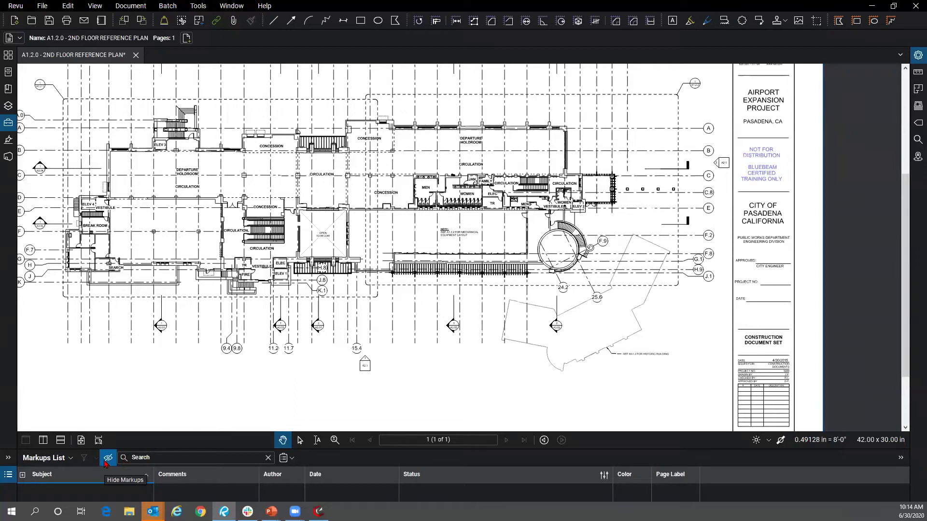
click(107, 459)
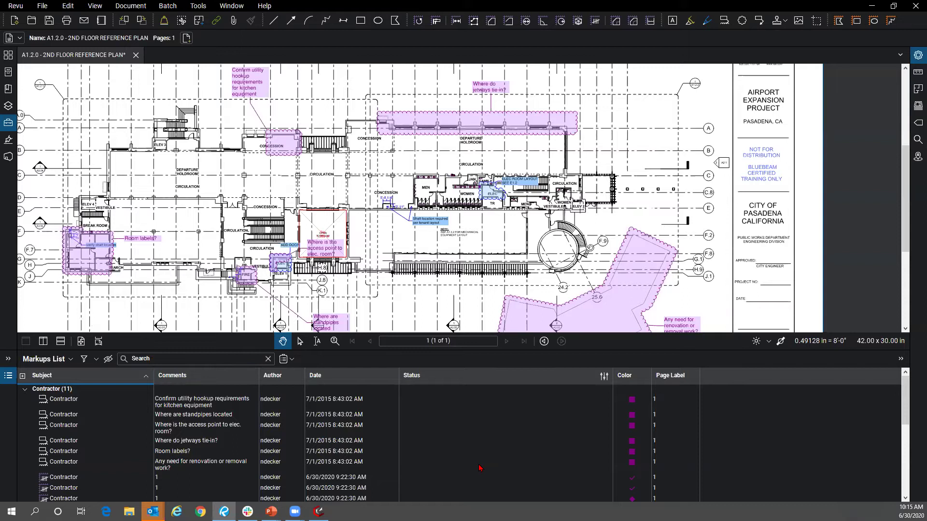
Step: Select the kitchen equipment hookup markup, and switch to PowerPoint to show the Statuses, Custom Columns, Importing and Exporting slide
click(433, 400)
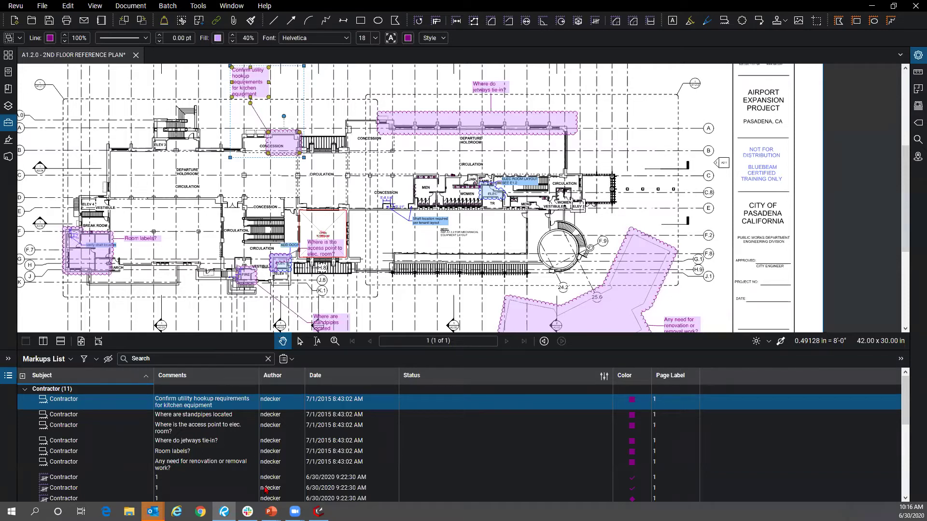
click(271, 512)
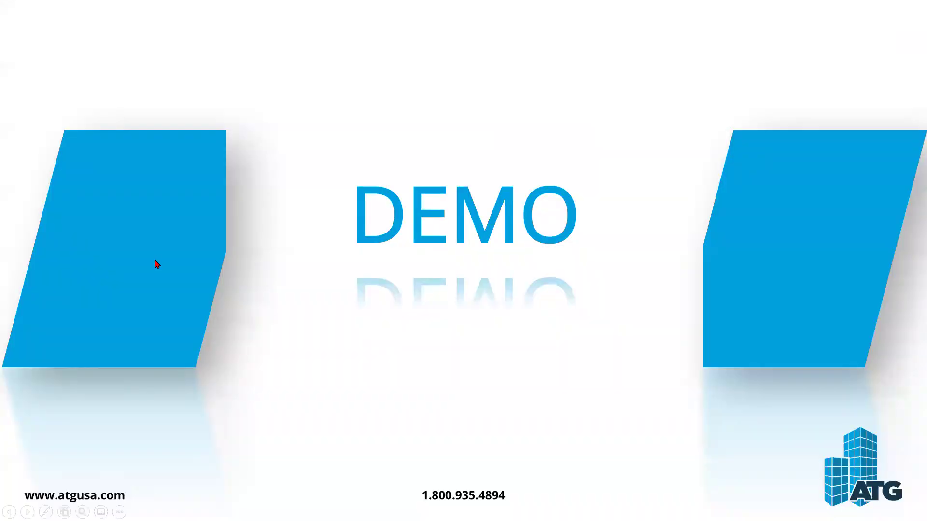
click(206, 265)
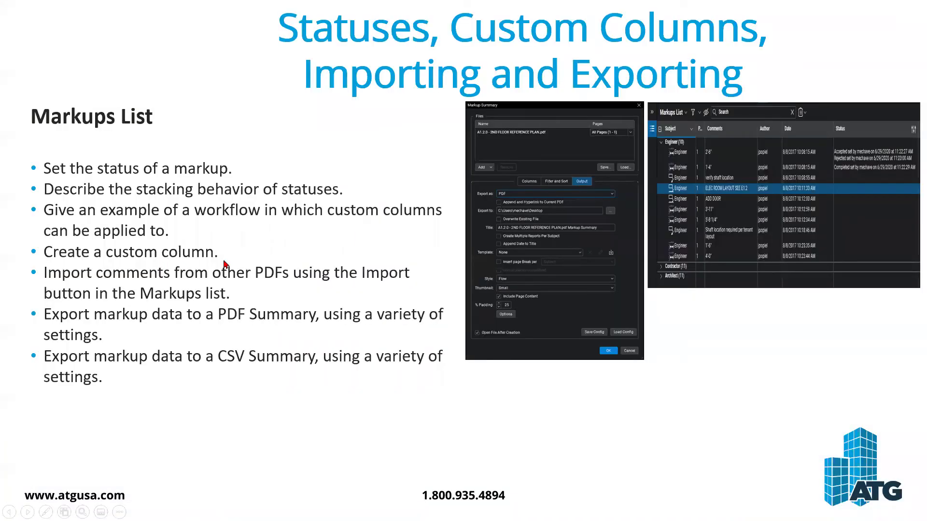
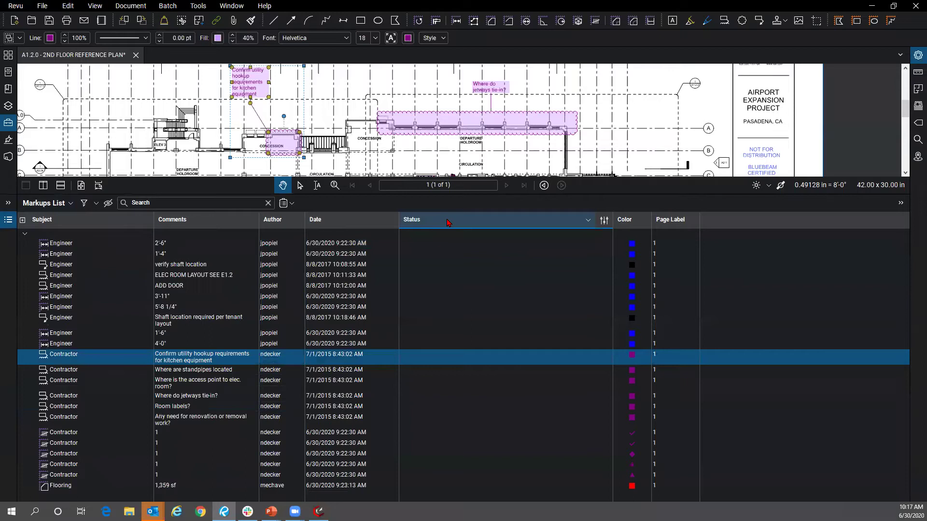
Step: Select the Engineer's ADD DOOR markup and set its Review status to Accepted
click(75, 288)
click(484, 289)
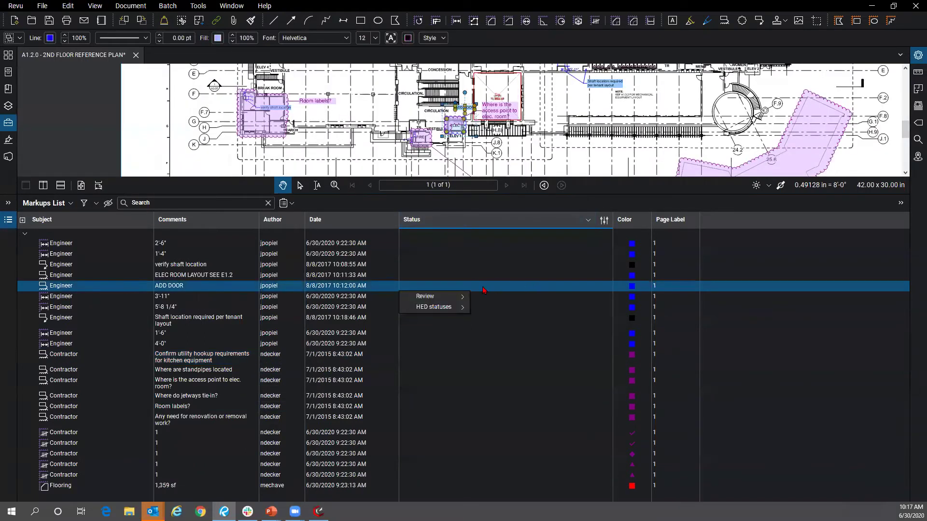
mouse_move(449, 296)
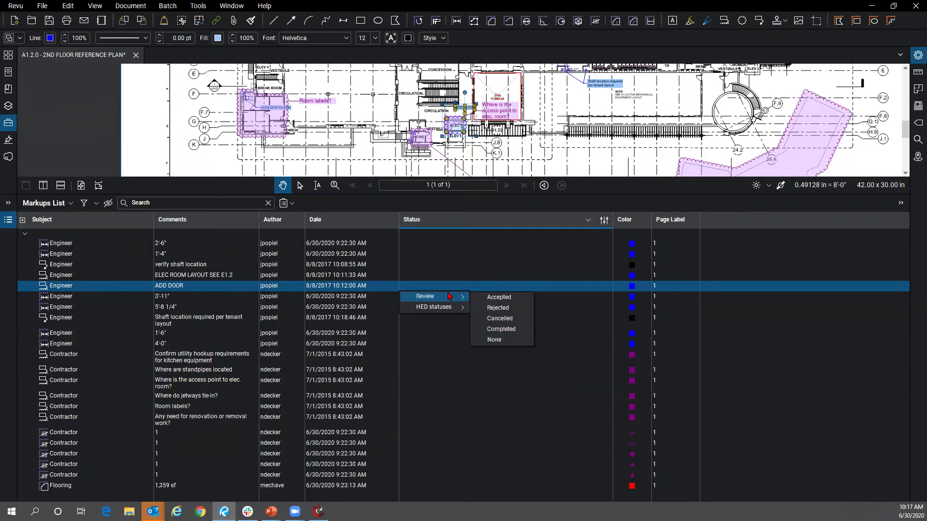
click(506, 301)
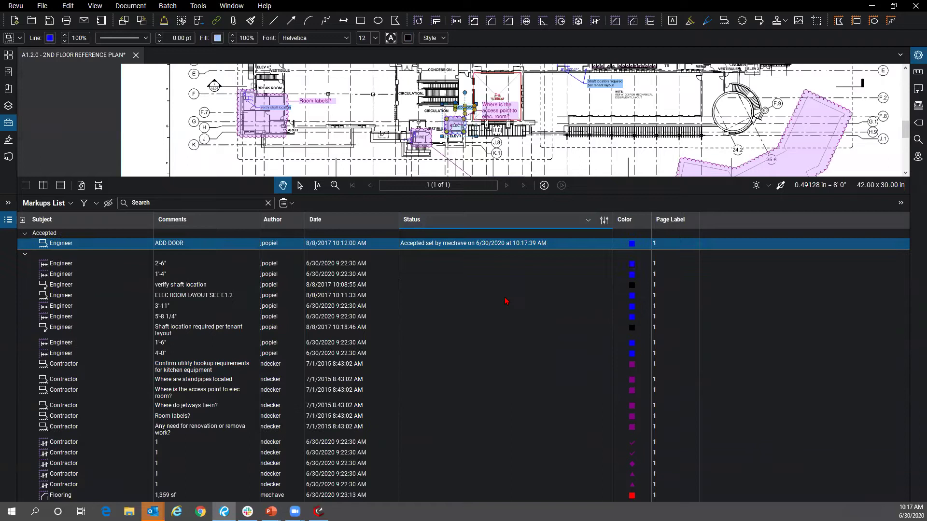
Step: Add the Review status Completed to the ADD DOOR markup
click(440, 249)
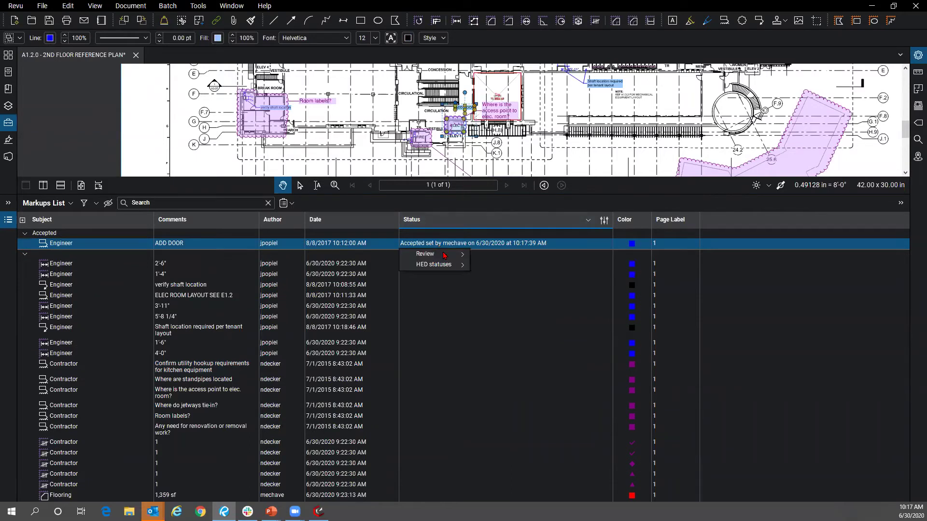
mouse_move(445, 256)
click(505, 287)
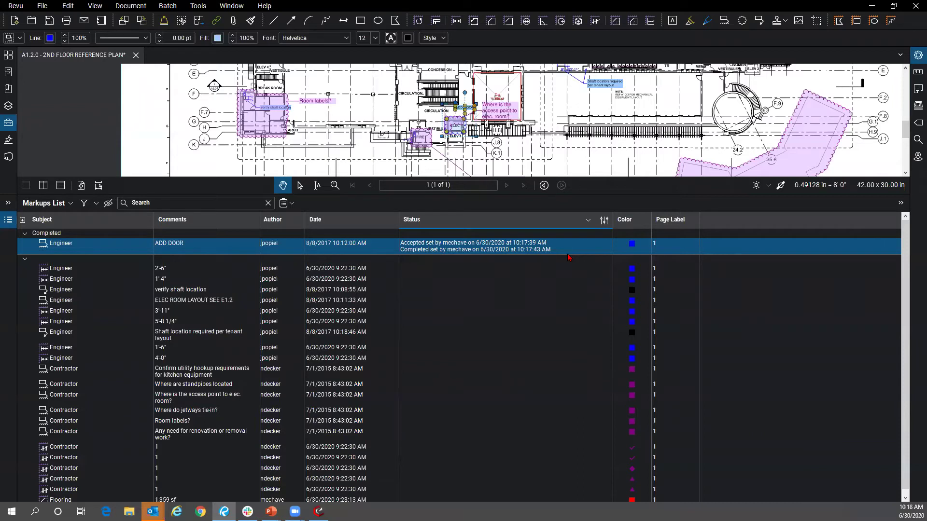
Step: Turn on the Markups List filter, reset the Subject filter to All, and filter the Status column to Completed
click(83, 204)
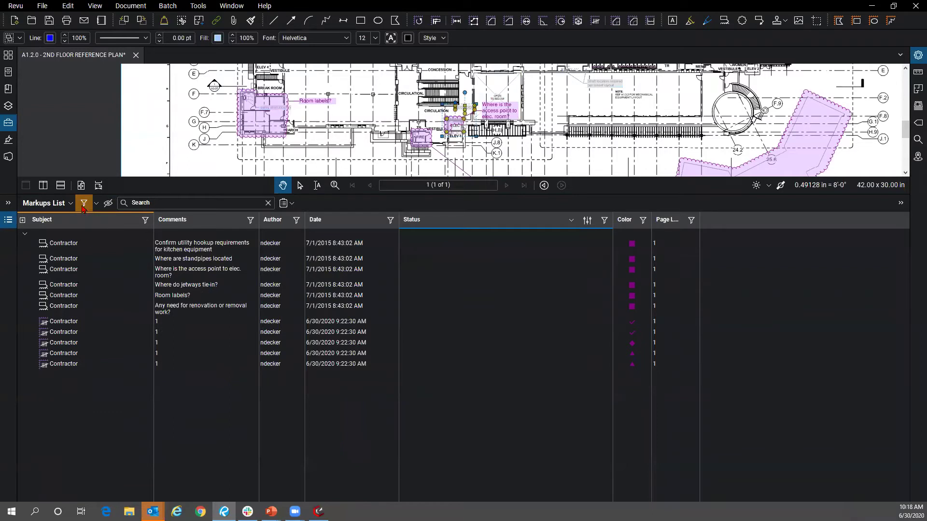
click(604, 220)
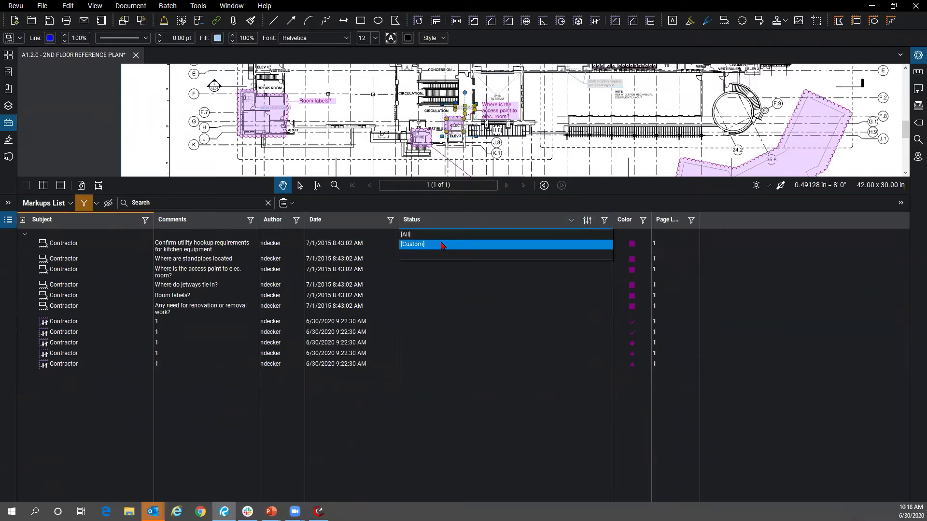
click(145, 220)
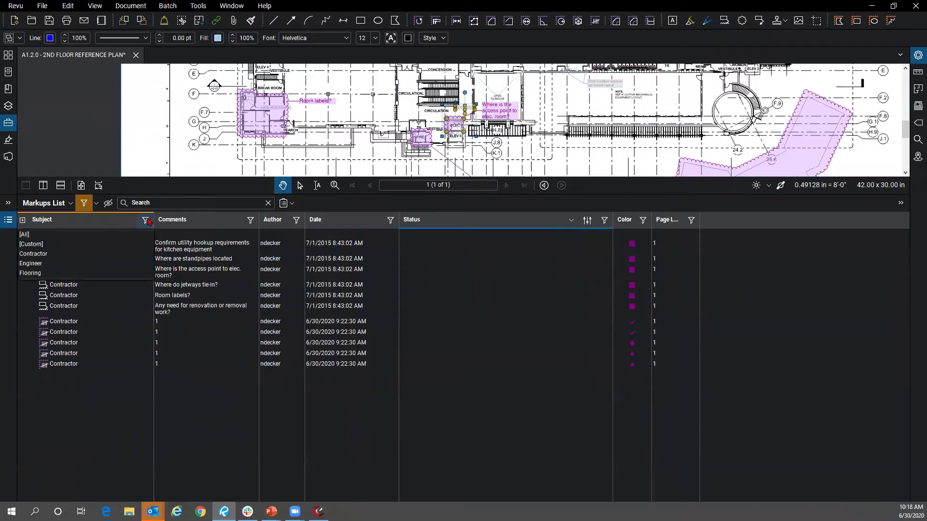
click(133, 234)
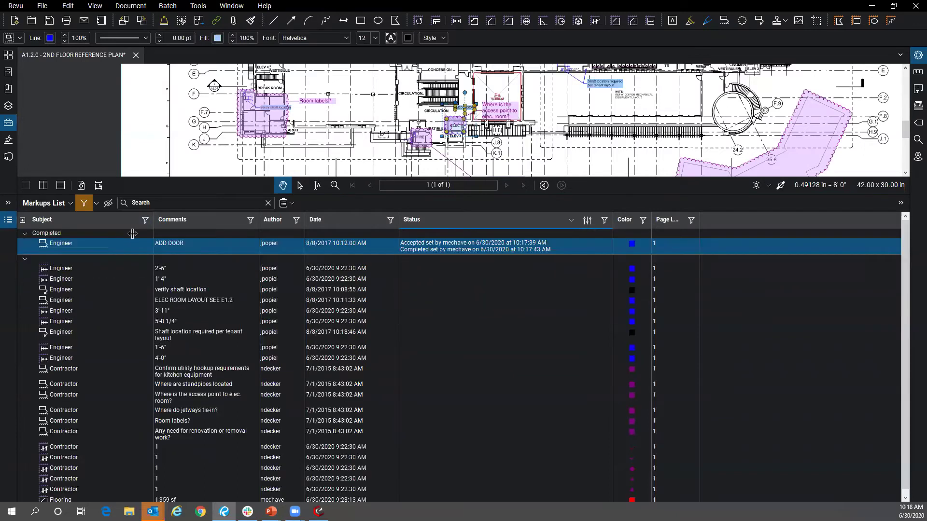
click(603, 220)
click(451, 264)
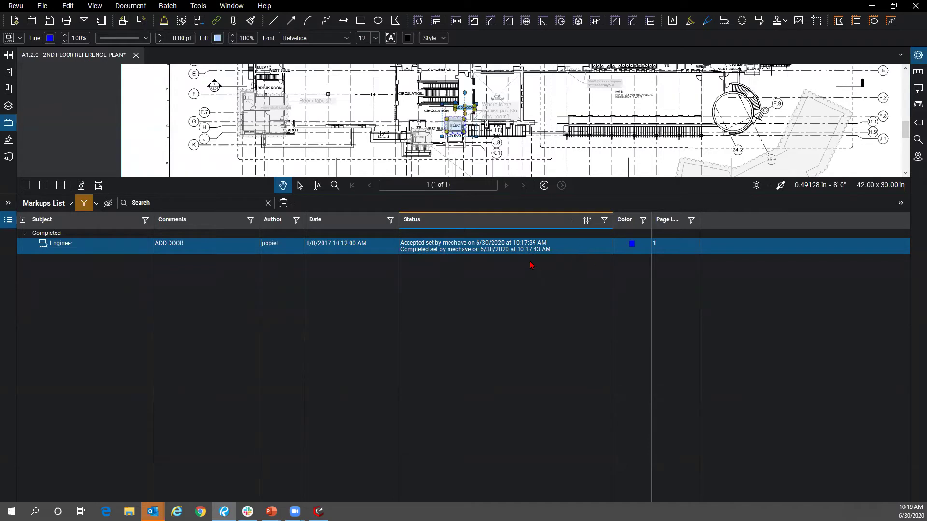
Step: Turn off the Markups List filter so every markup is listed again
click(570, 250)
click(83, 202)
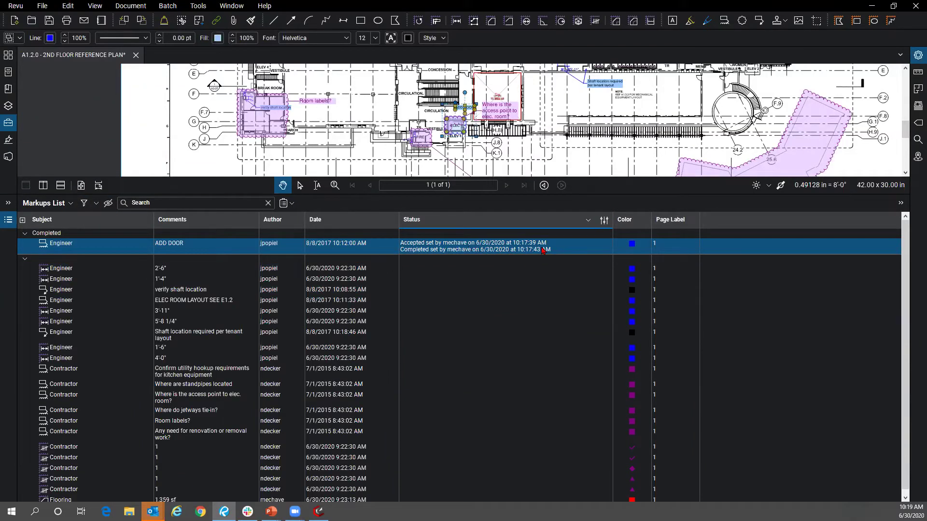
Step: Open the status management settings and add a new state model named Status
click(604, 221)
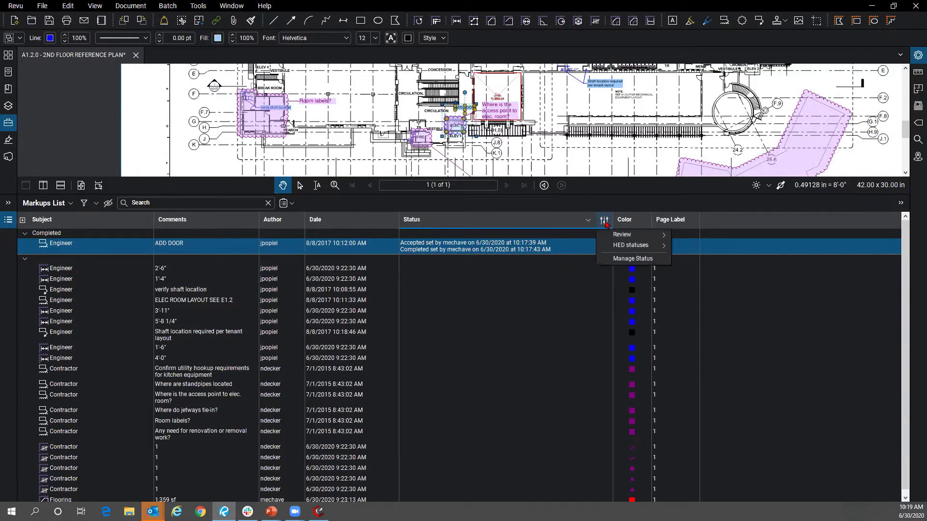
click(619, 259)
drag(427, 163, 184, 150)
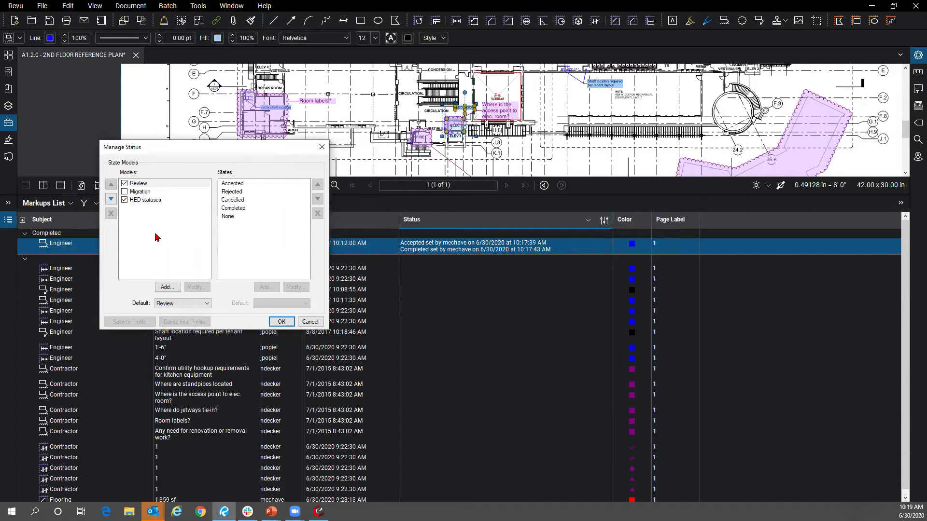
click(166, 287)
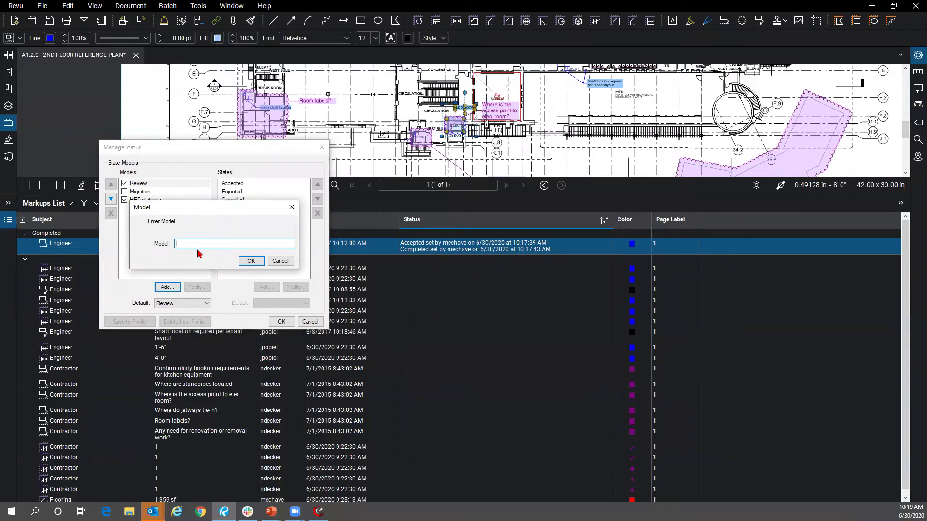
text(Com)
key(BackSpace)
key(BackSpace)
key(BackSpace)
text(Sta)
key(BackSpace)
text(tau)
key(BackSpace)
text(tus)
click(255, 261)
Step: Add a state named Completed with a green color to the Status model, leaving its text blank
click(263, 287)
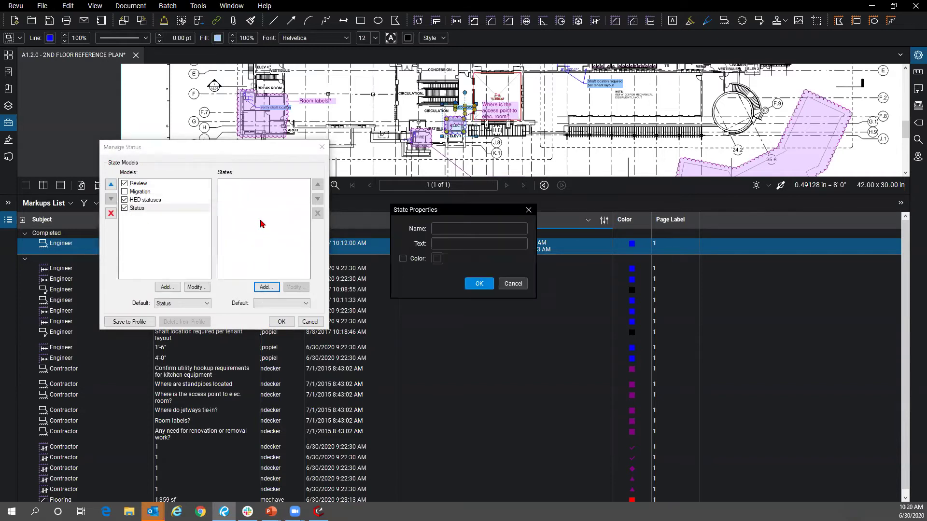
text(Complteted)
click(479, 242)
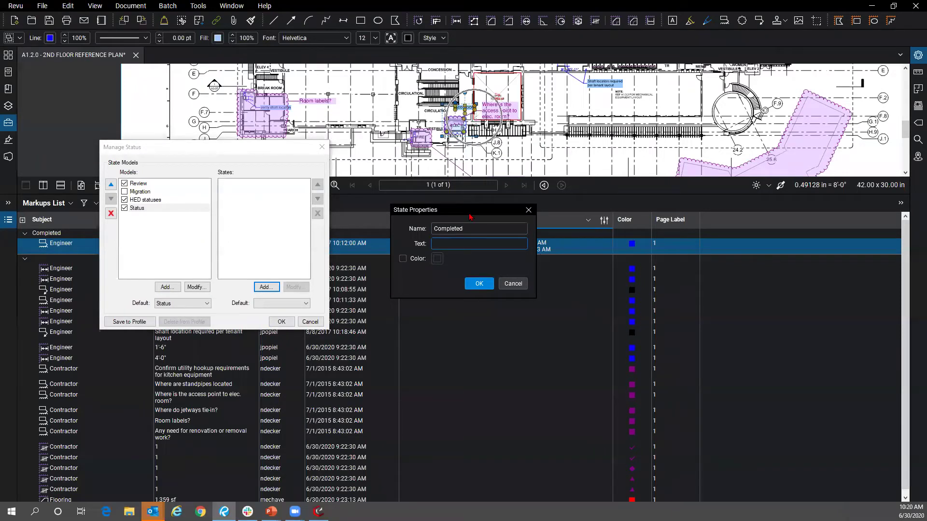
key(ctrl)
key(ctrl)
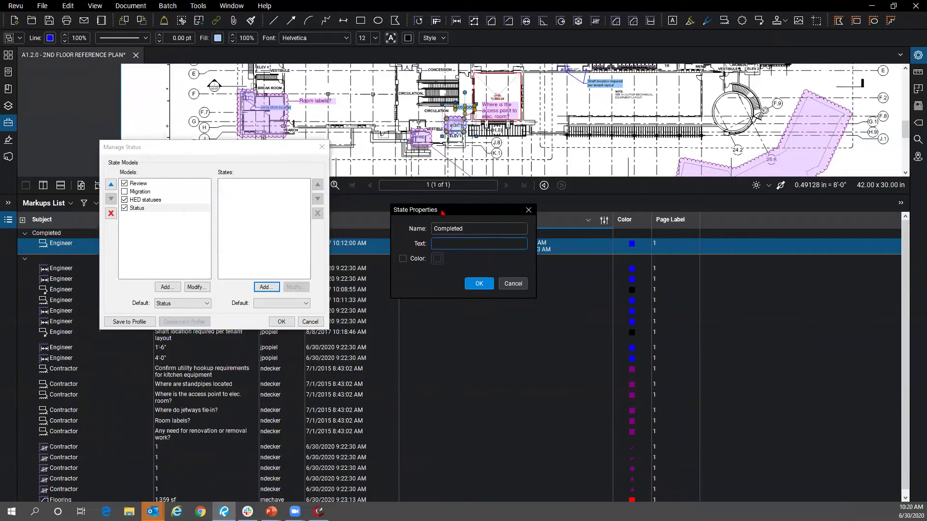
drag(443, 219, 446, 334)
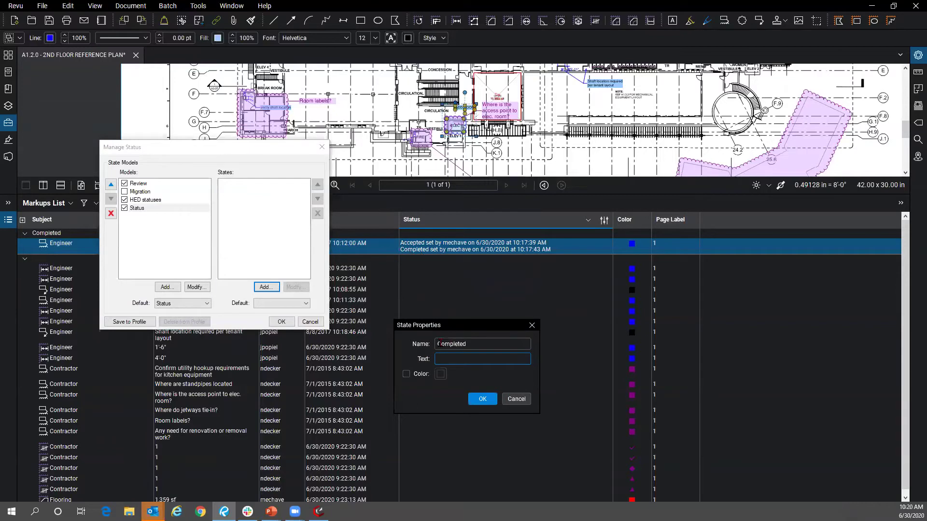
click(454, 357)
drag(444, 325, 428, 235)
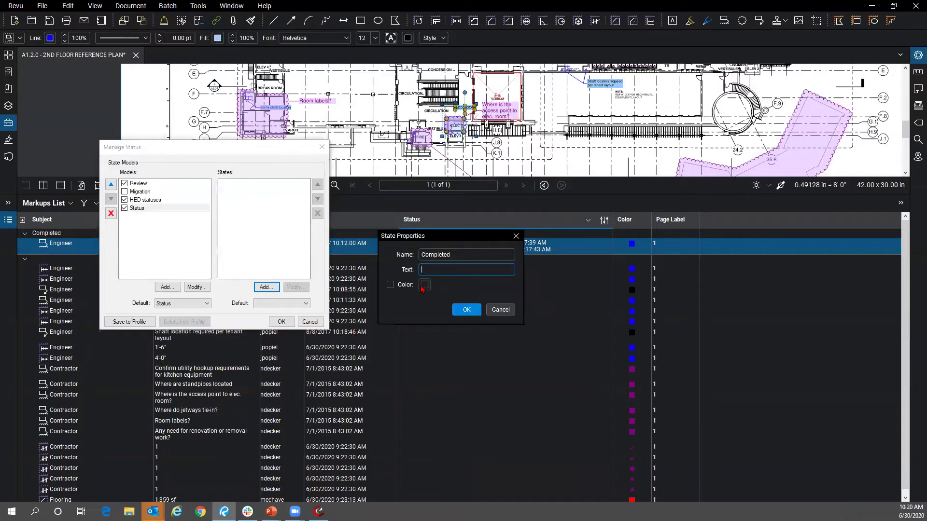
click(423, 285)
click(425, 288)
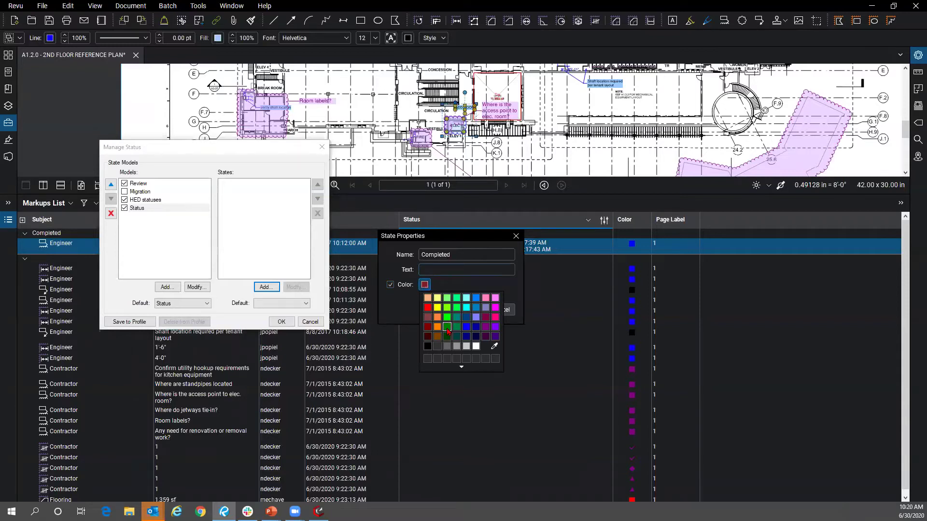
click(447, 327)
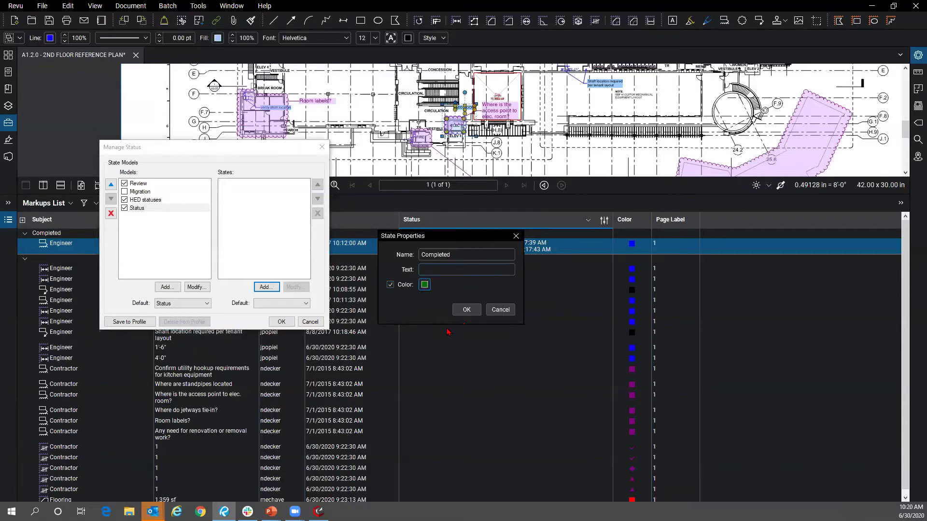
click(468, 311)
Step: Add a Not-Completed state with a dark red color to the Status model and apply the status settings
click(266, 288)
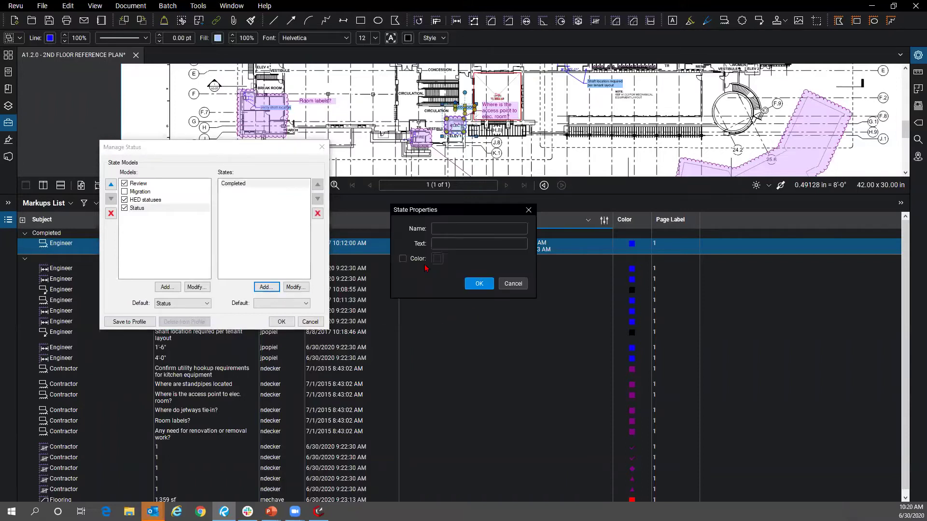
text(Not-Completed)
click(437, 259)
click(439, 304)
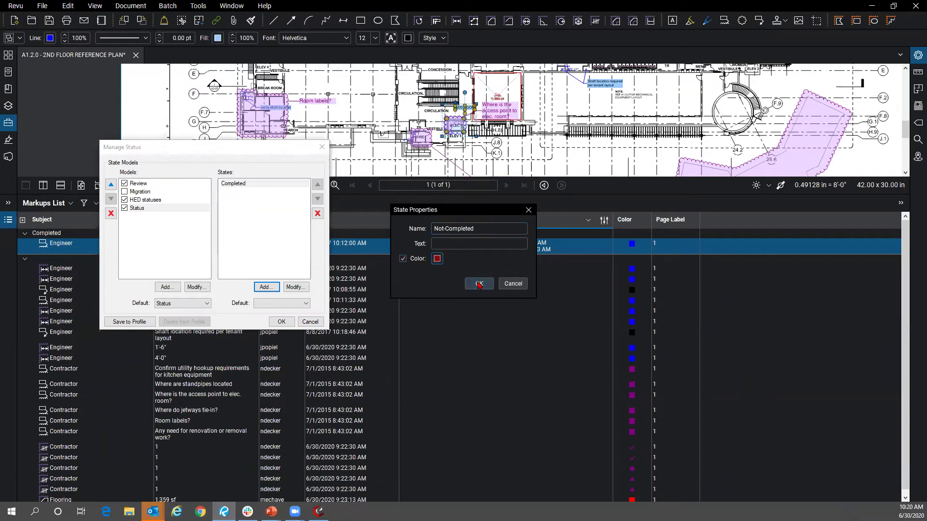
click(478, 284)
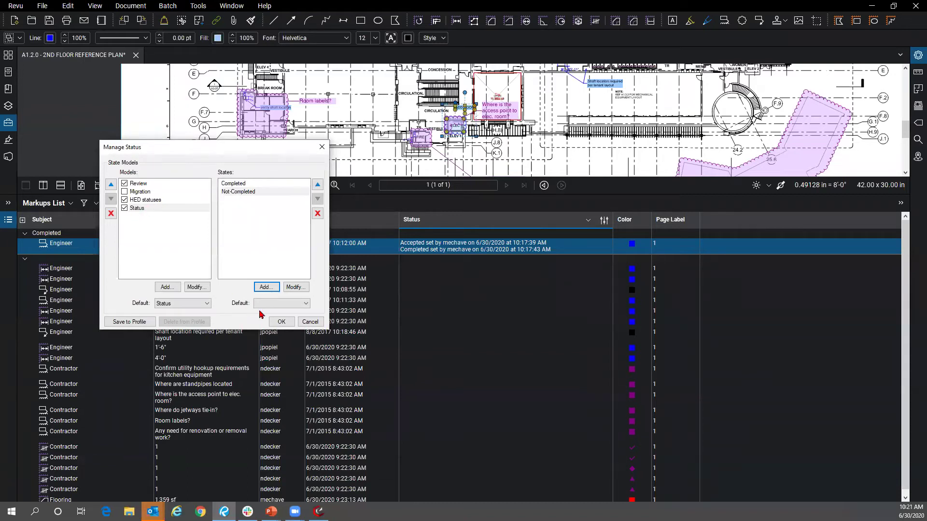
click(281, 321)
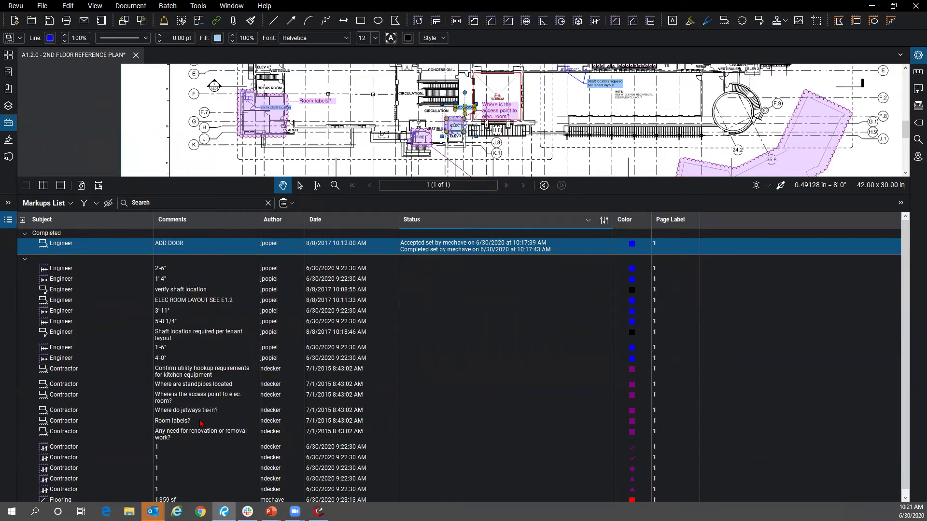
Step: Set the Contractor's "Room labels?" markup to Not-Completed from the custom Status model
click(163, 424)
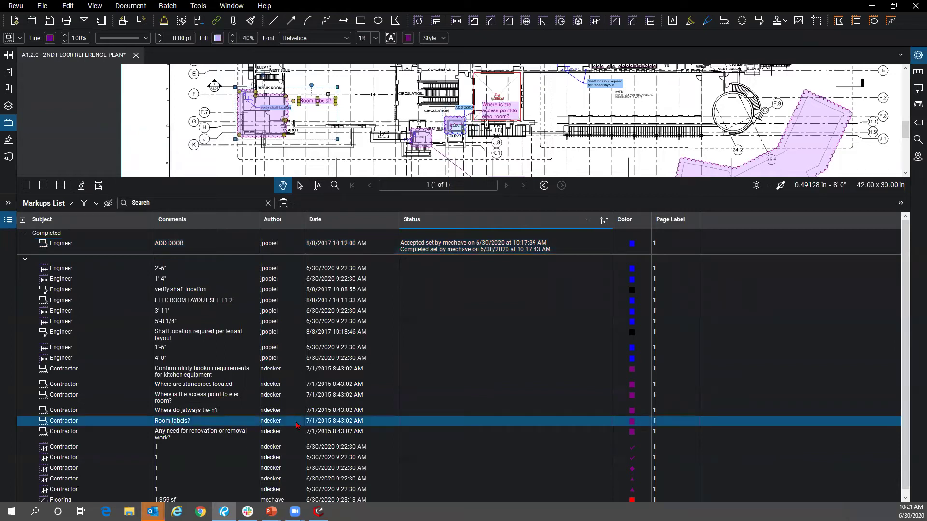
right_click(472, 422)
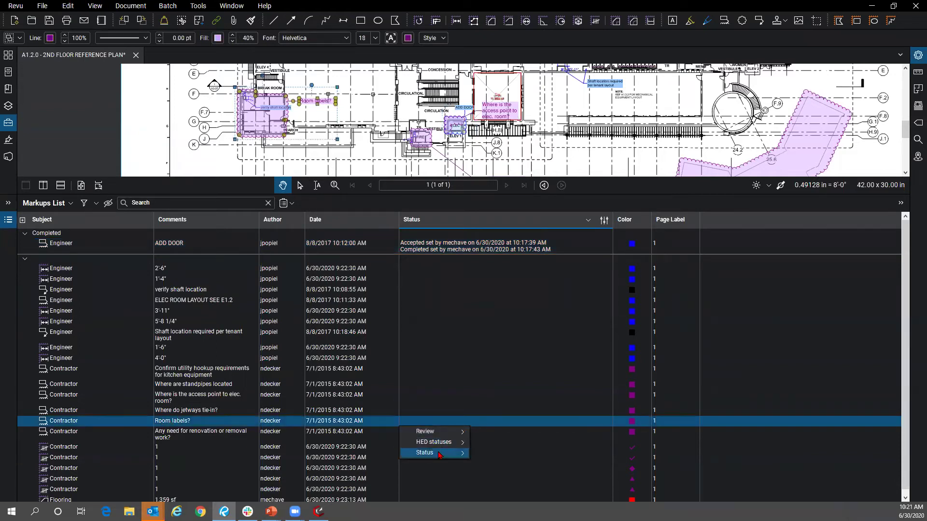
mouse_move(439, 455)
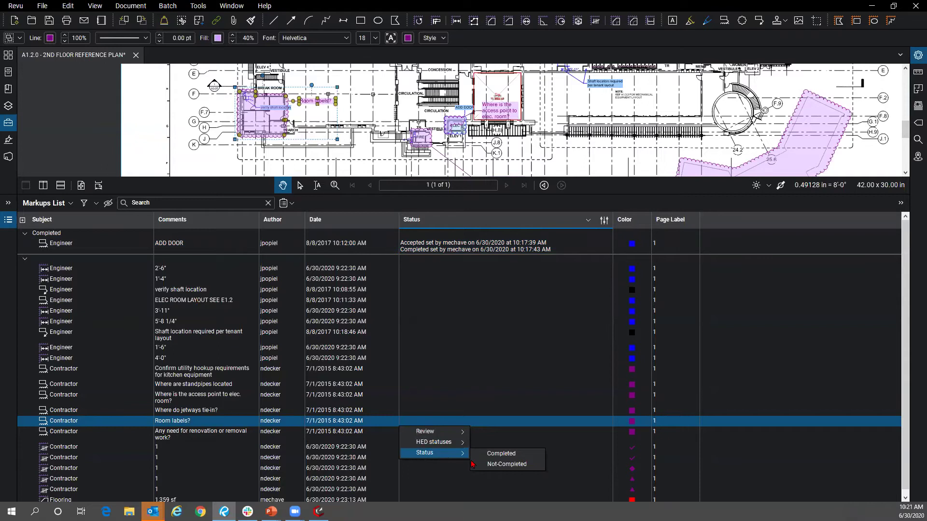
click(486, 465)
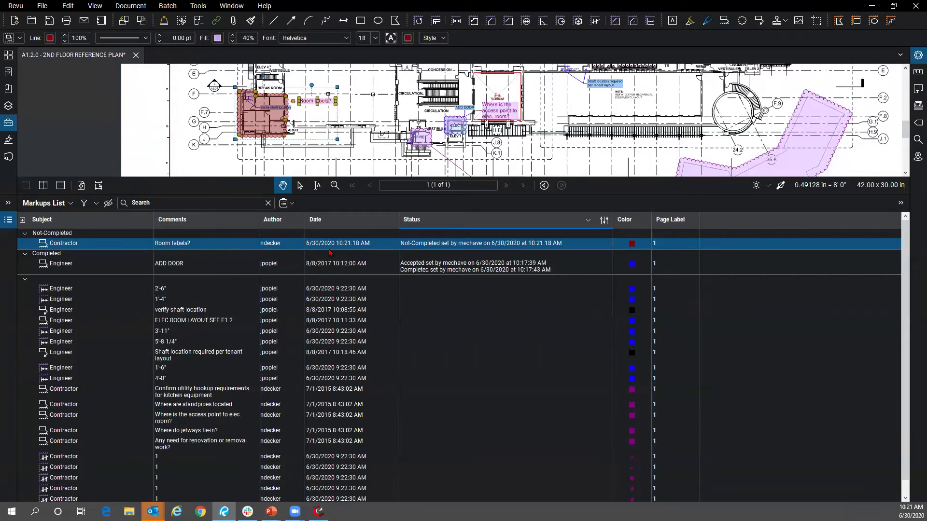
Step: Set the "Room labels?" markup to Completed from the custom Status model
click(599, 246)
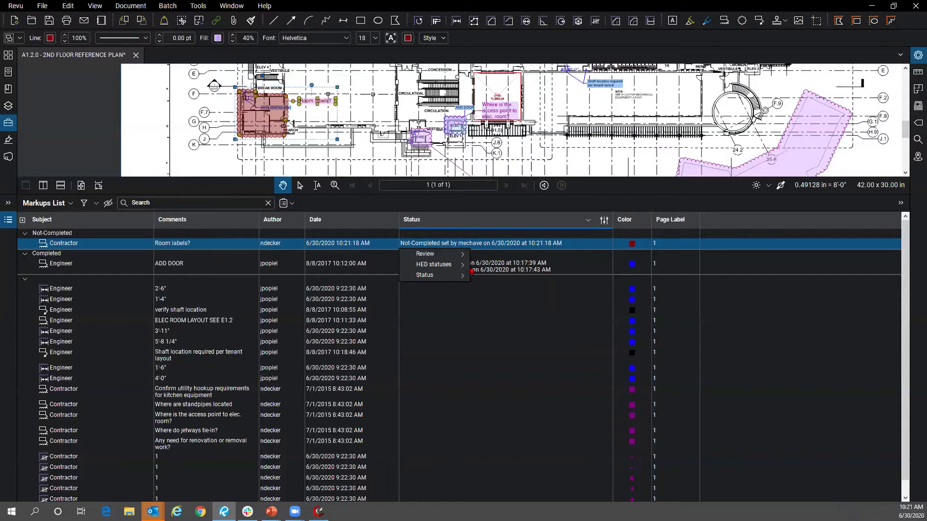
mouse_move(436, 278)
click(504, 278)
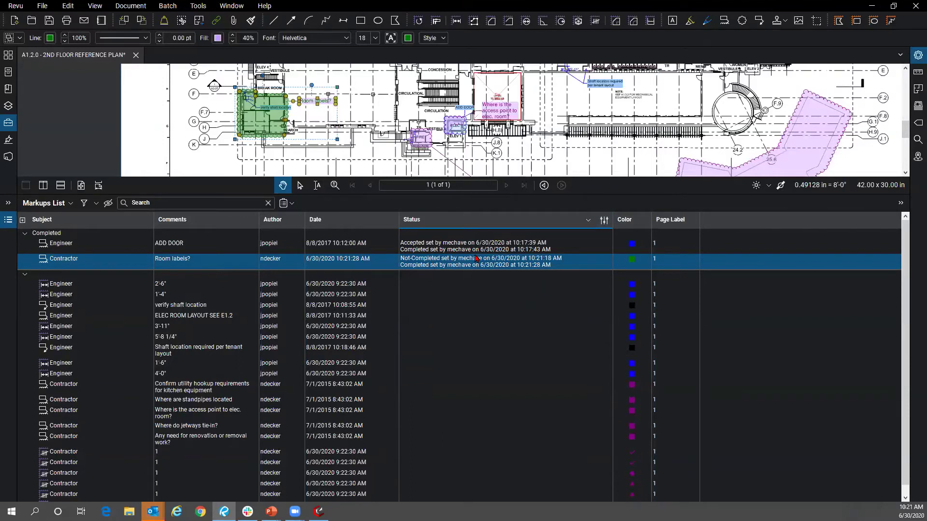
Step: Disable the Review and HED statuses models, and check the status choices offered for the Engineer's 2'-6" markup
drag(347, 194, 347, 263)
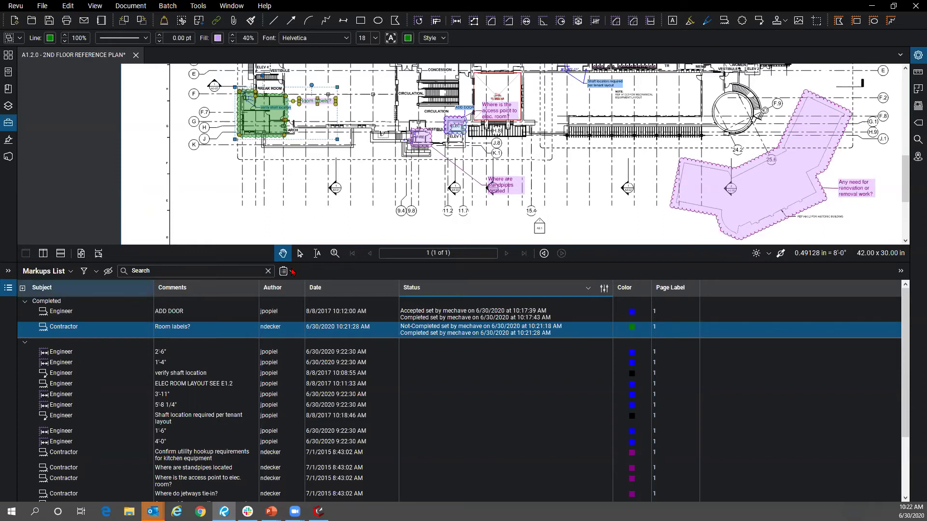
click(604, 290)
click(600, 337)
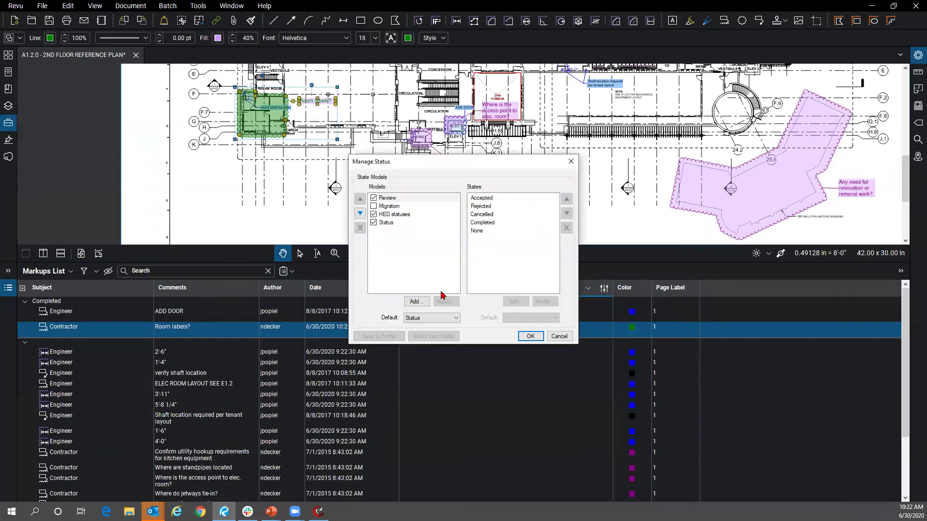
click(374, 198)
click(374, 215)
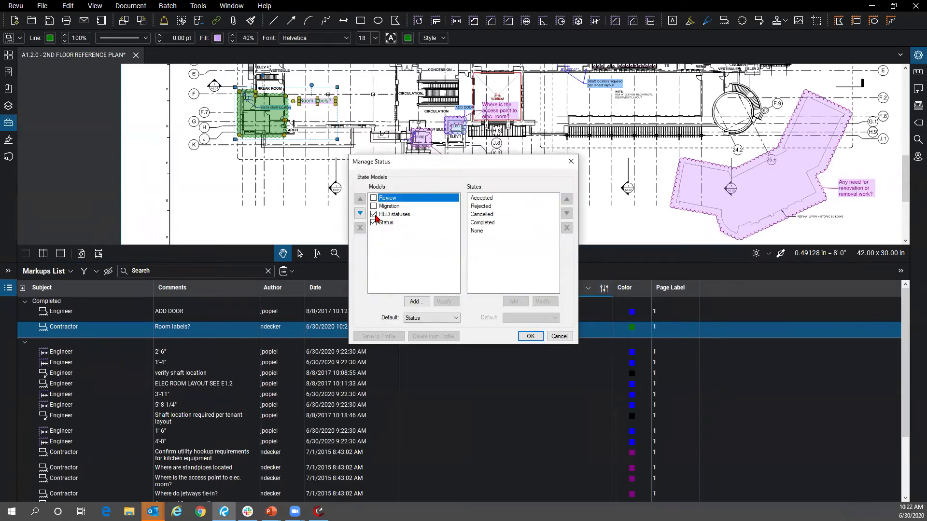
click(530, 336)
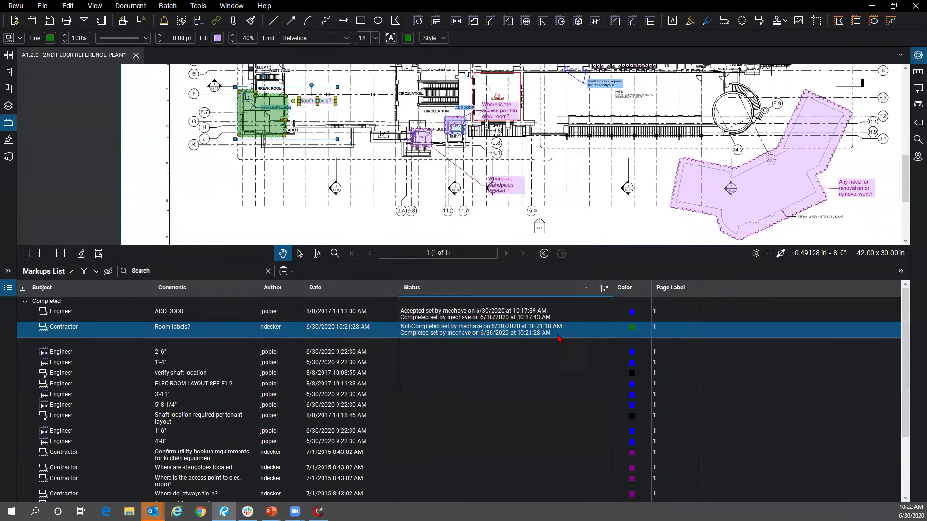
click(461, 353)
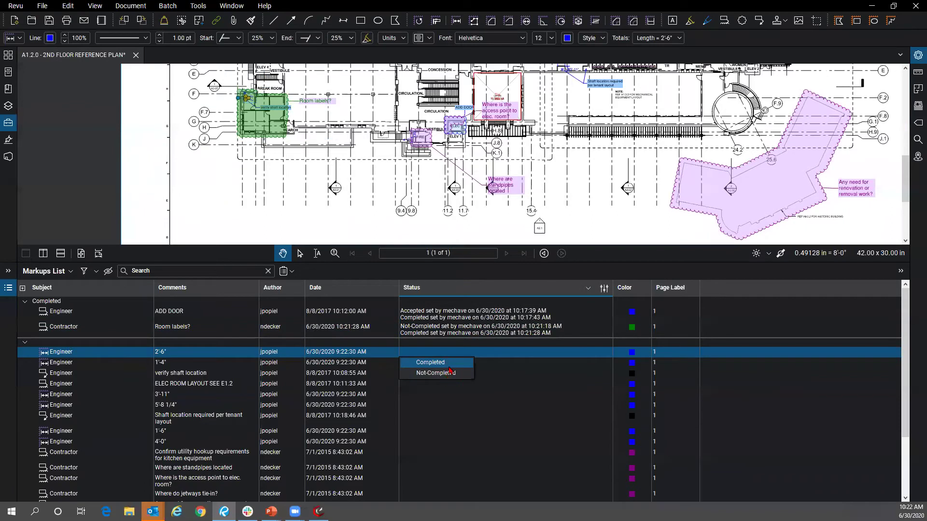
click(448, 278)
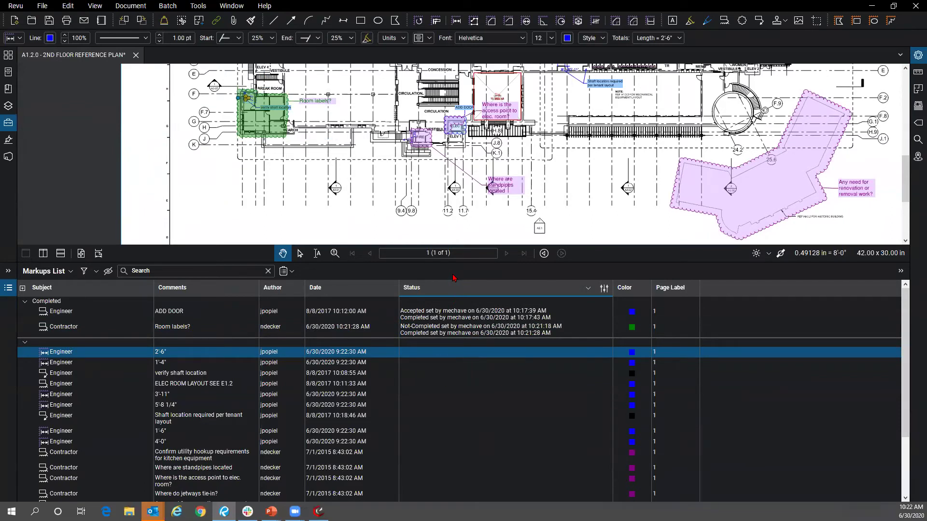
Step: Enlarge the drawing area and select the Flooring area markup around the open-to-below space on the plan
drag(374, 263, 373, 283)
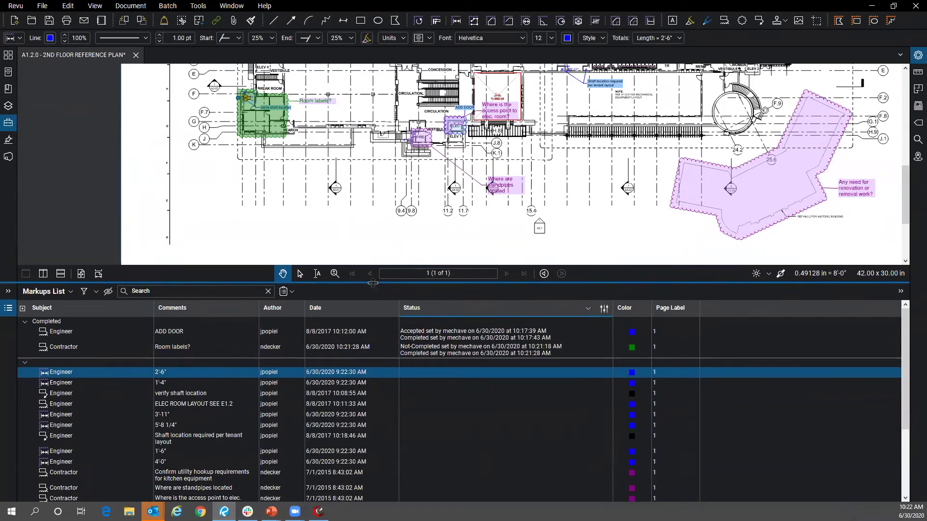
scroll(339, 208, down, 2)
click(355, 228)
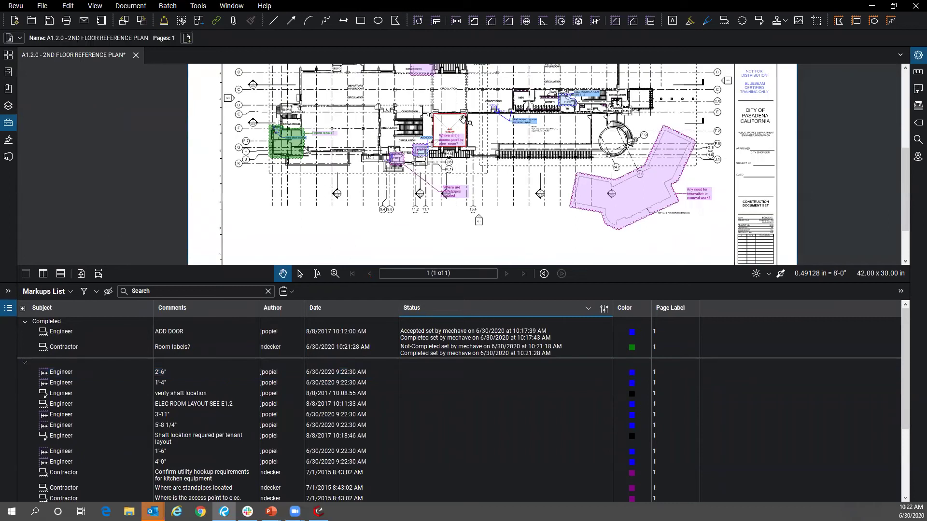
drag(360, 120, 310, 155)
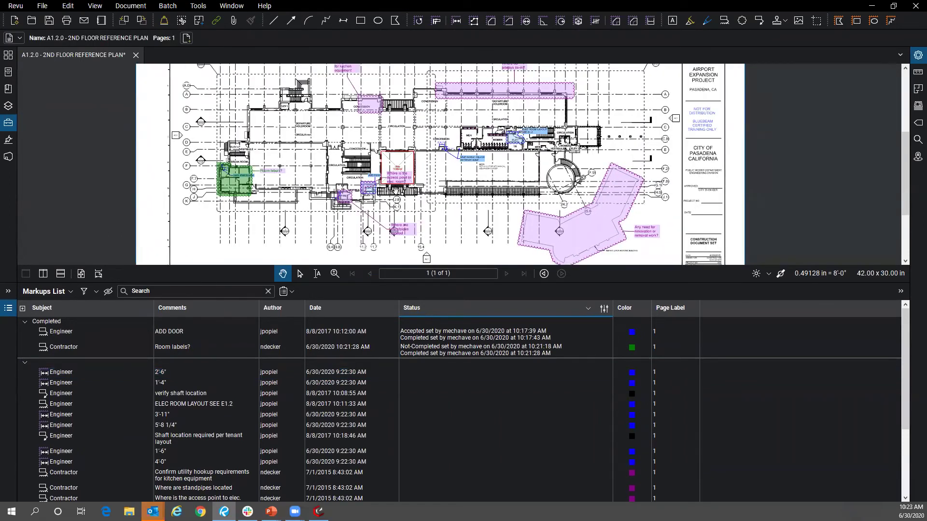
drag(344, 267, 343, 355)
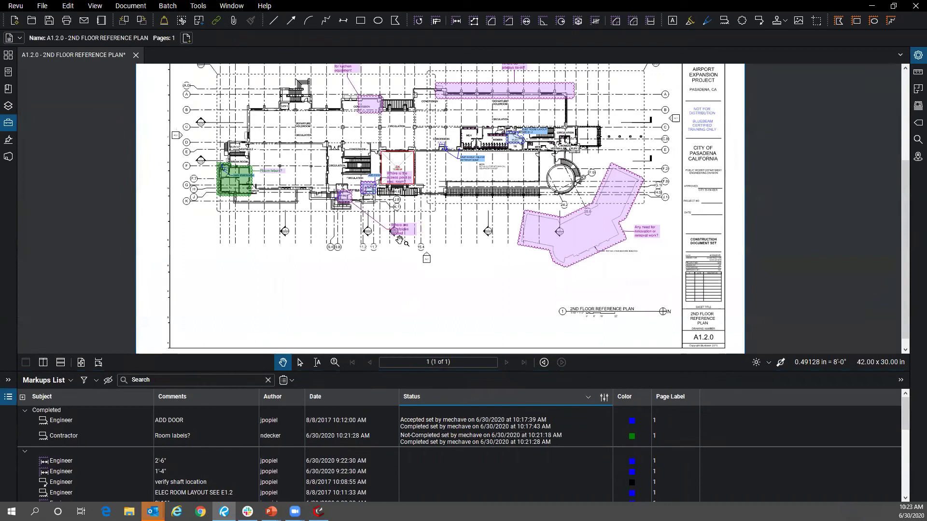
scroll(537, 288, down, 2)
scroll(537, 288, up, 2)
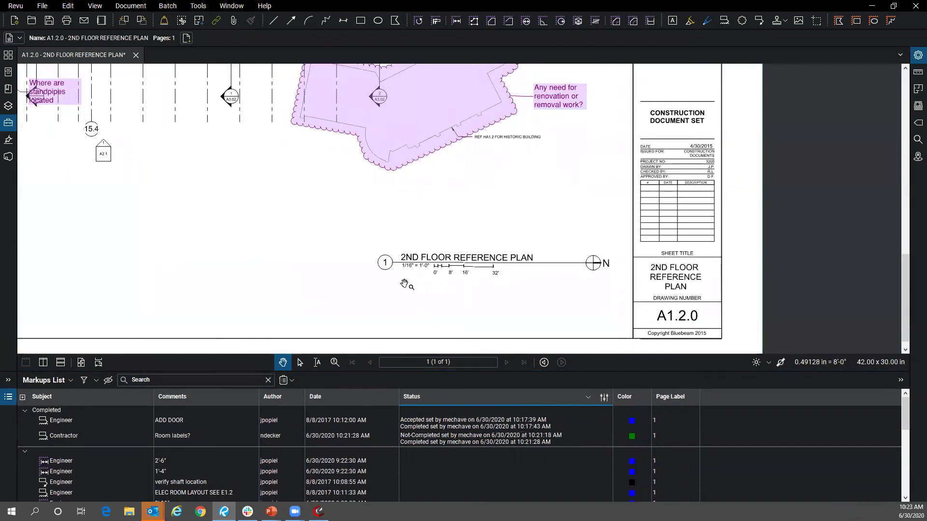
drag(410, 277, 585, 314)
drag(290, 144, 354, 273)
drag(352, 142, 402, 153)
scroll(402, 152, up, 4)
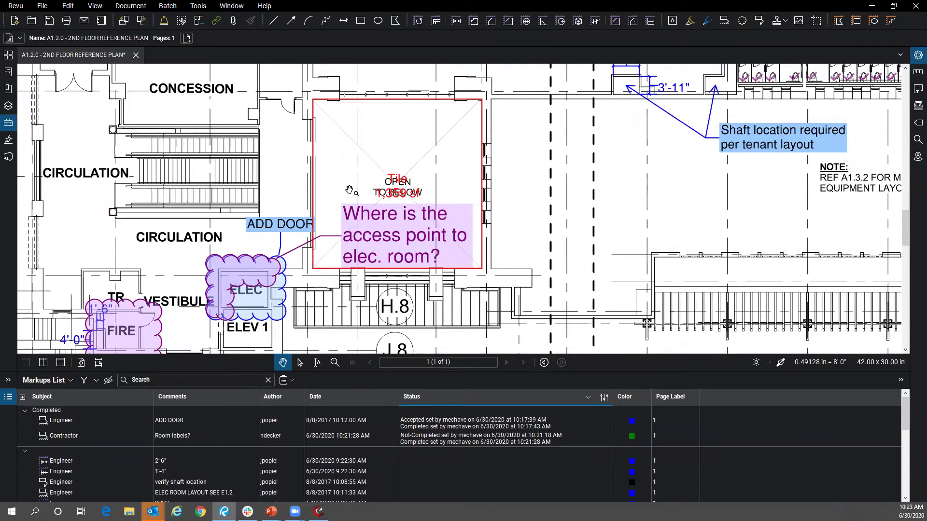
click(313, 183)
Step: Enlarge the Markups List and collapse both the Completed group and the group without a status
drag(356, 371, 362, 182)
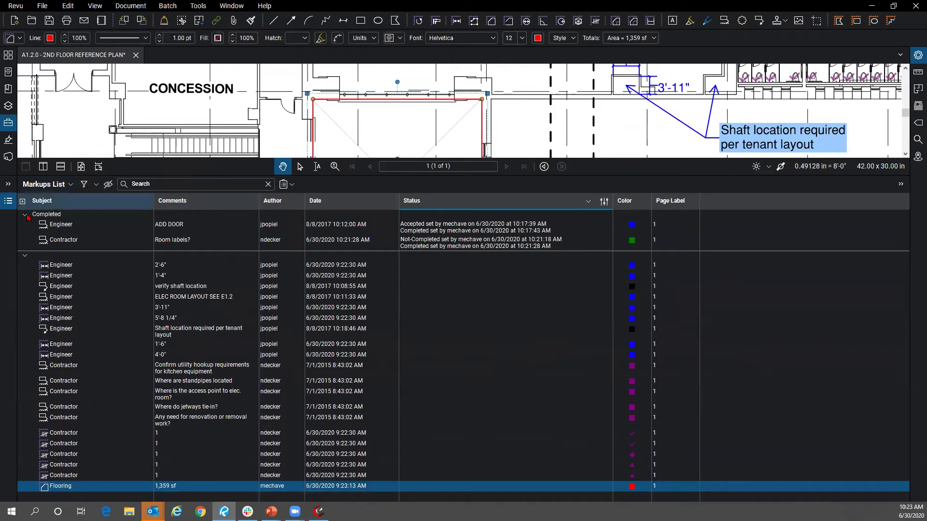
click(25, 215)
click(25, 224)
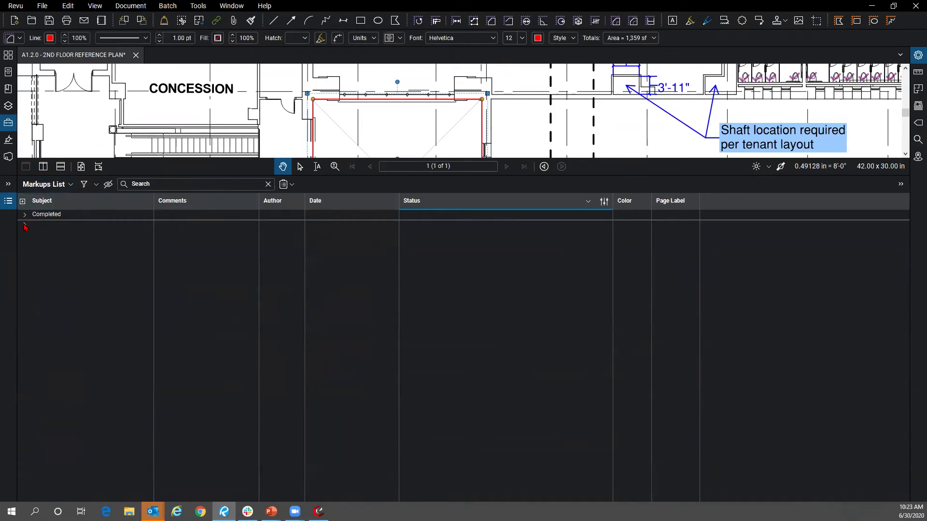
Step: Sort the Markups List by Subject and collapse the Engineer and Contractor groups, leaving the Flooring group expanded
click(25, 225)
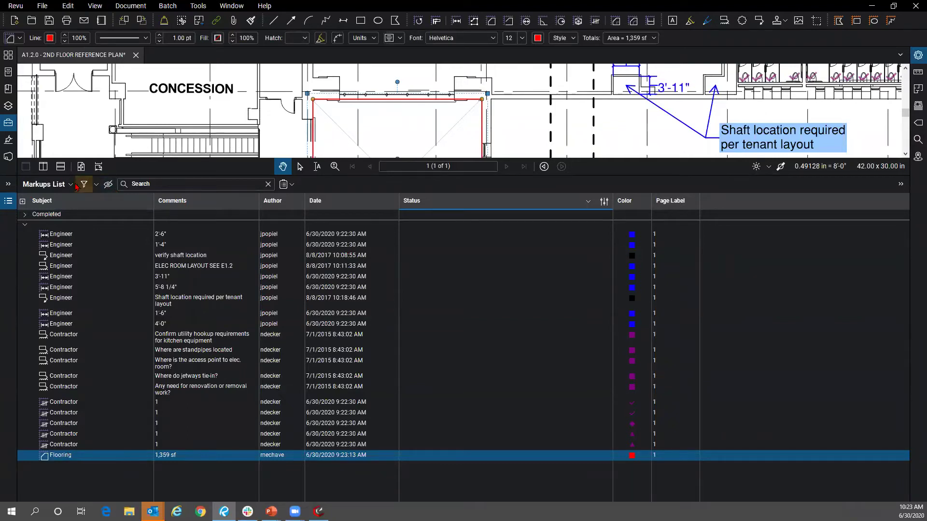
click(78, 200)
click(24, 360)
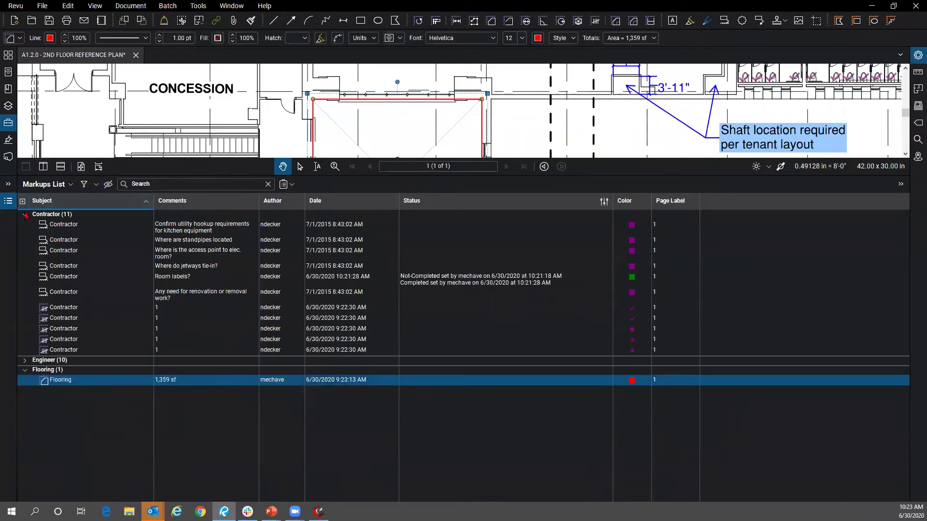
click(25, 214)
click(170, 244)
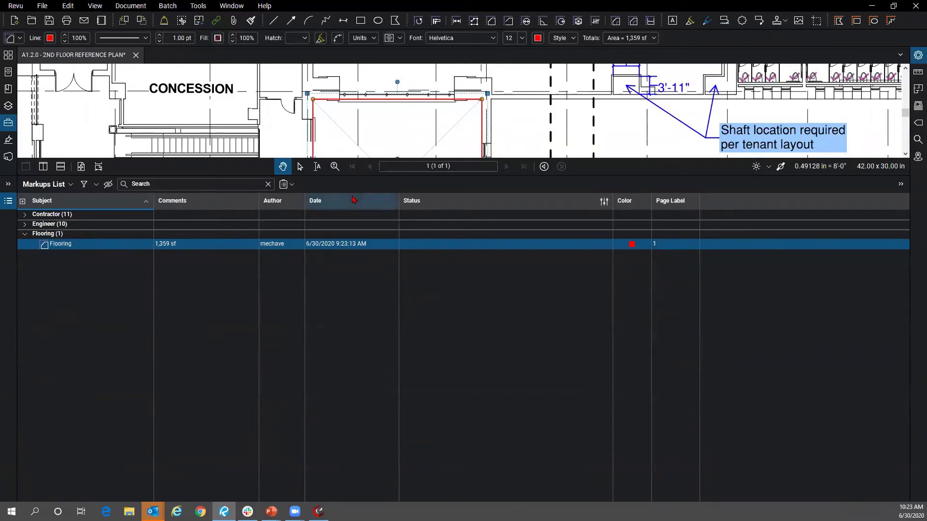
Step: Start a new custom column named Tile in the Markups List's column management
click(67, 184)
mouse_move(63, 201)
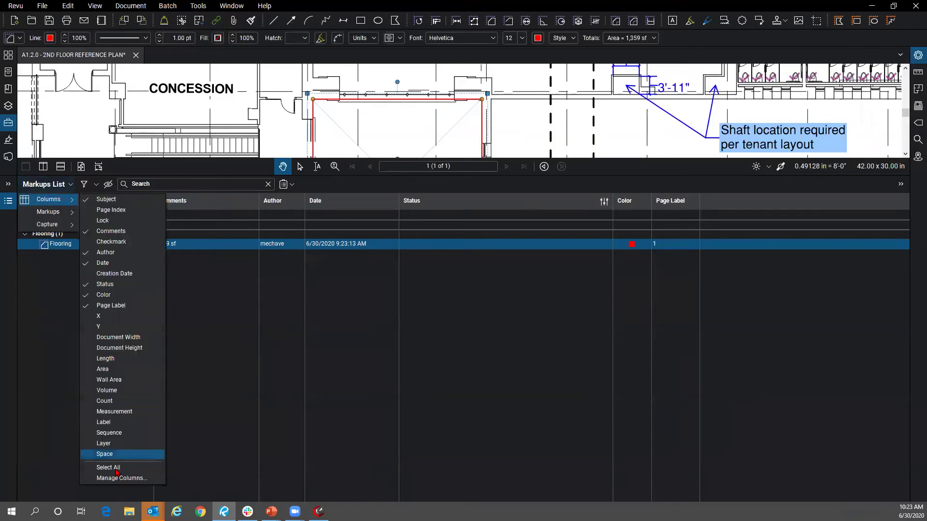
click(119, 479)
drag(383, 153, 61, 247)
click(303, 155)
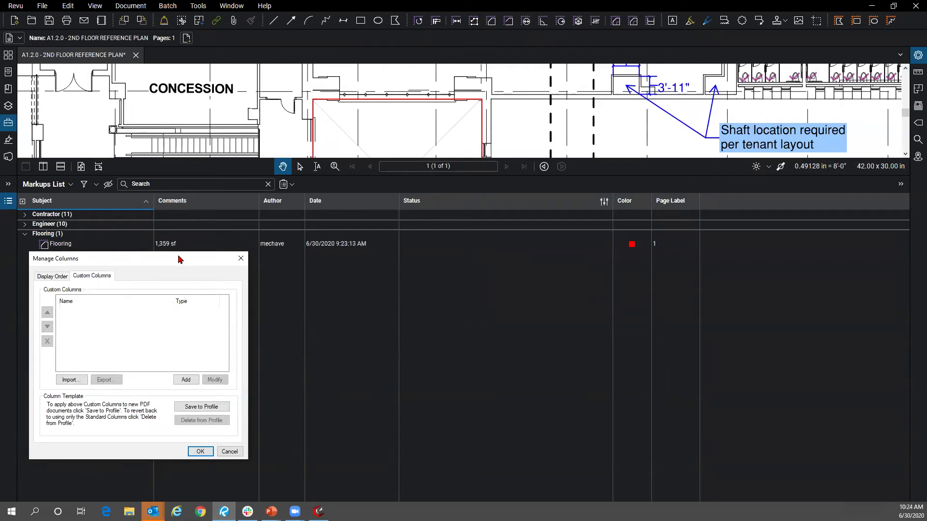
drag(179, 262, 337, 277)
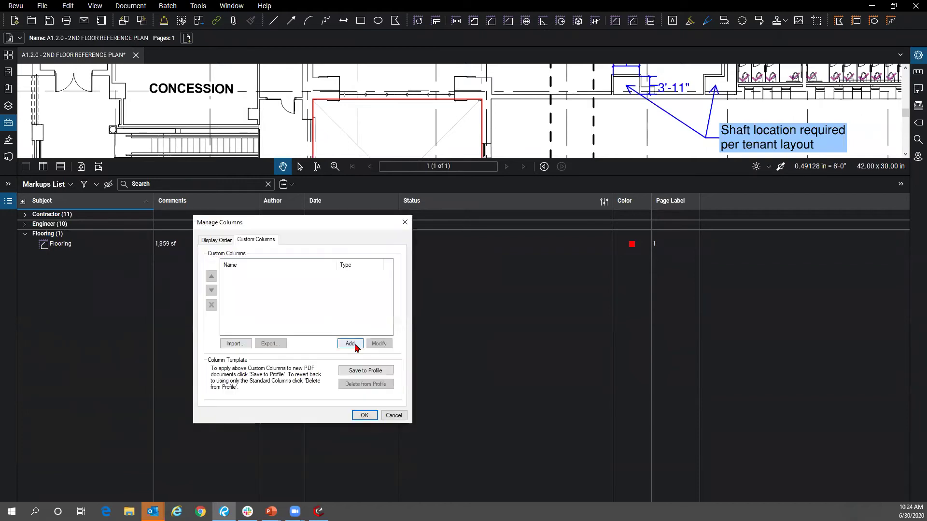
click(265, 245)
click(351, 343)
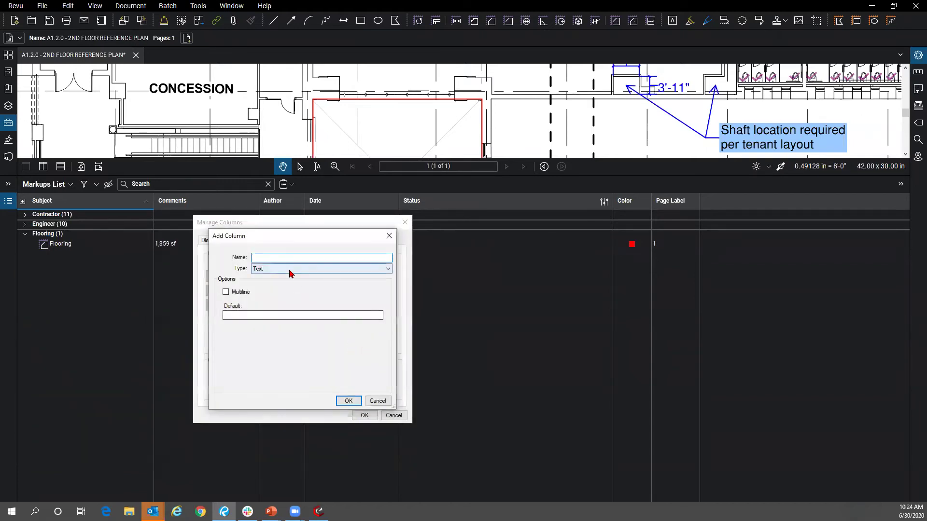
text(Tile)
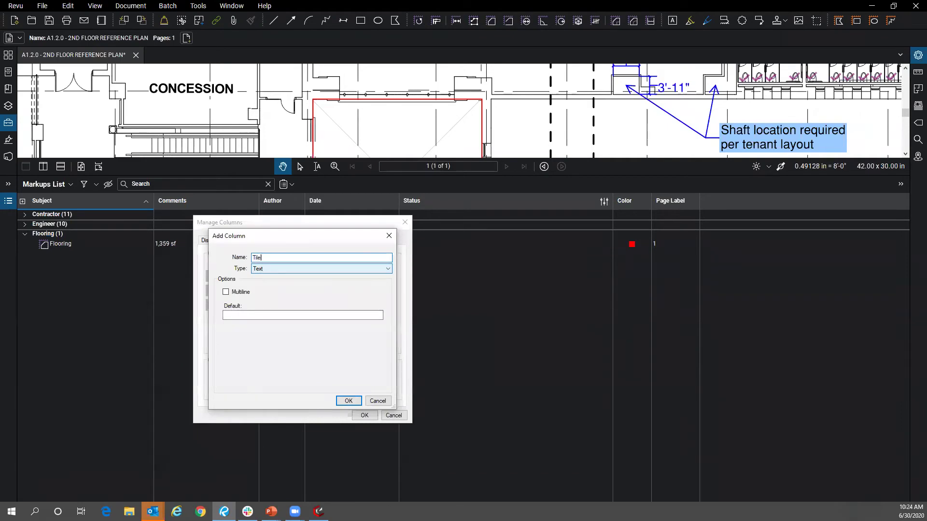
Step: Make the Tile column a Number in Currency format and add it to the Markups List
click(294, 269)
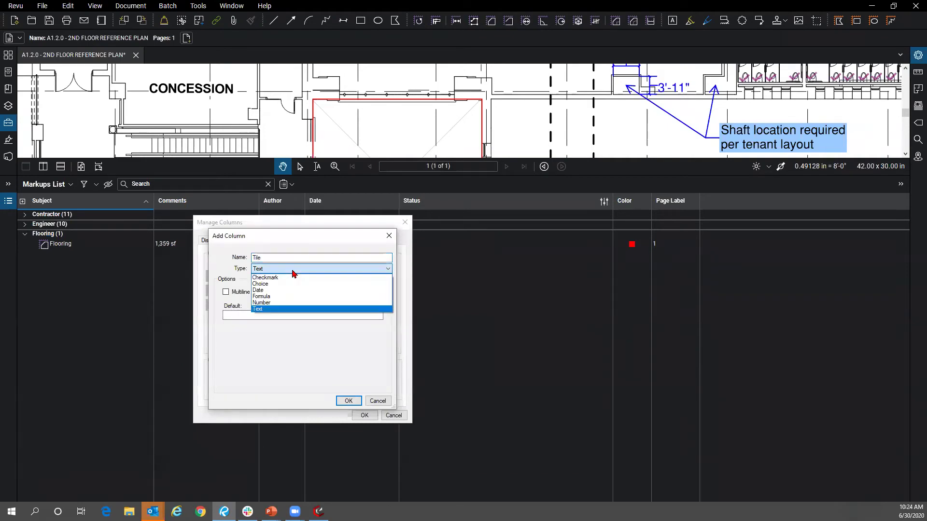
click(291, 303)
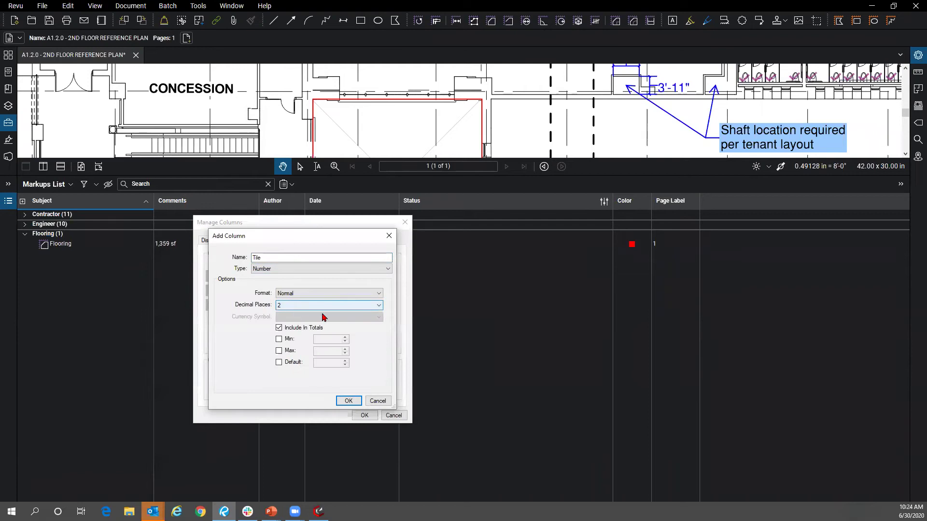
click(303, 299)
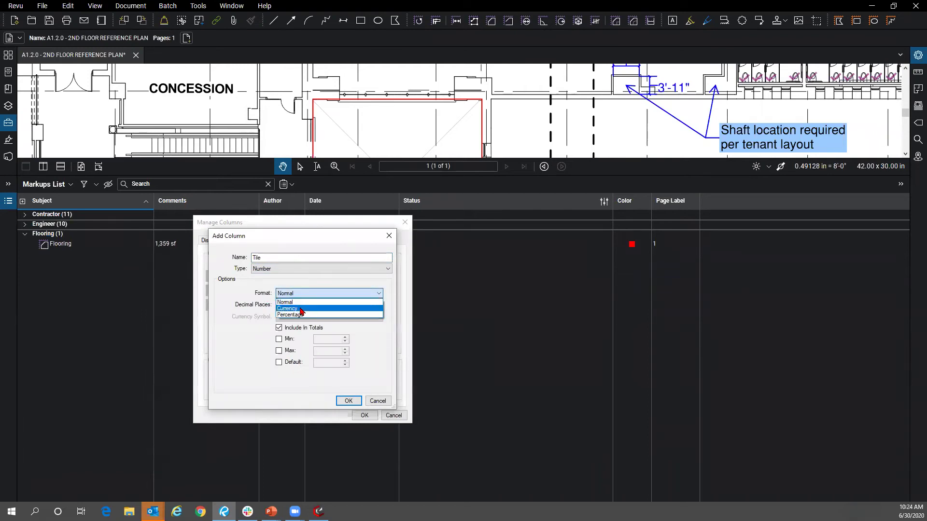
click(302, 308)
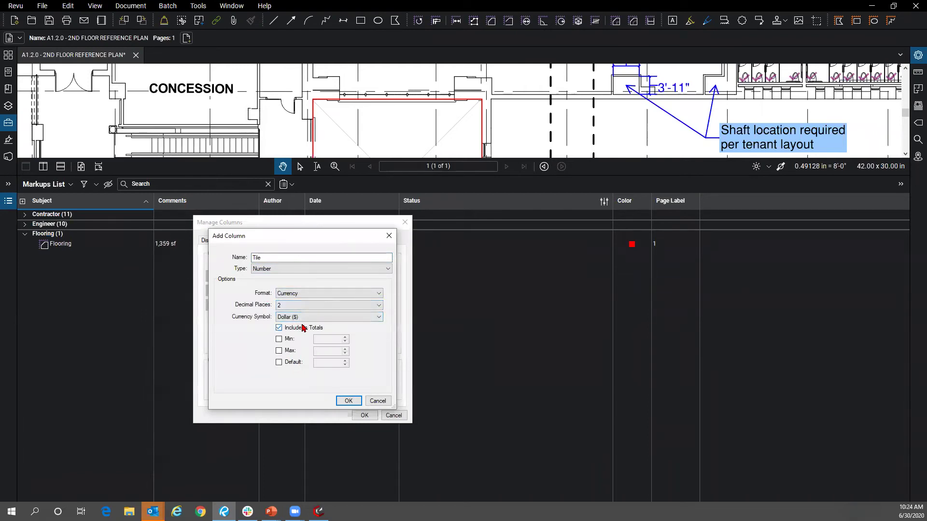
click(347, 402)
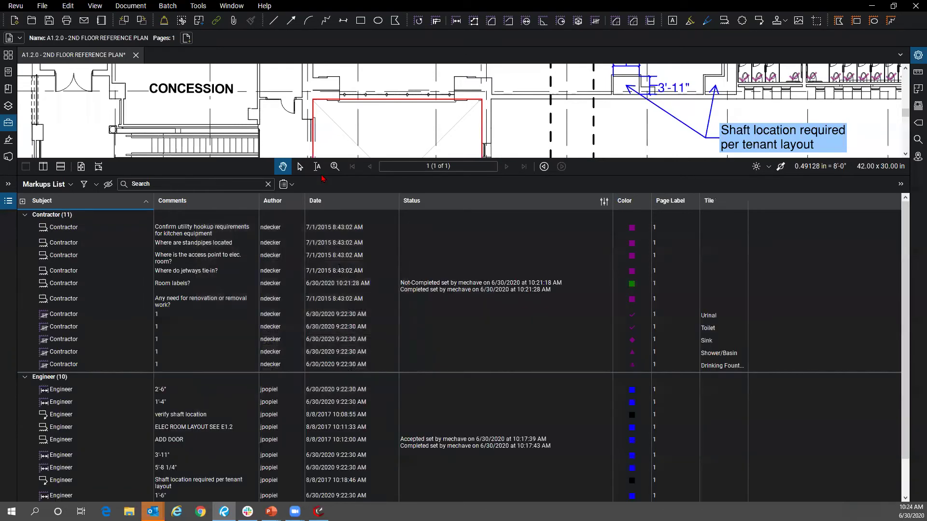
Step: Enlarge the drawing area, select the Flooring area markup around the open-to-below space, and show its properties
drag(319, 176, 325, 352)
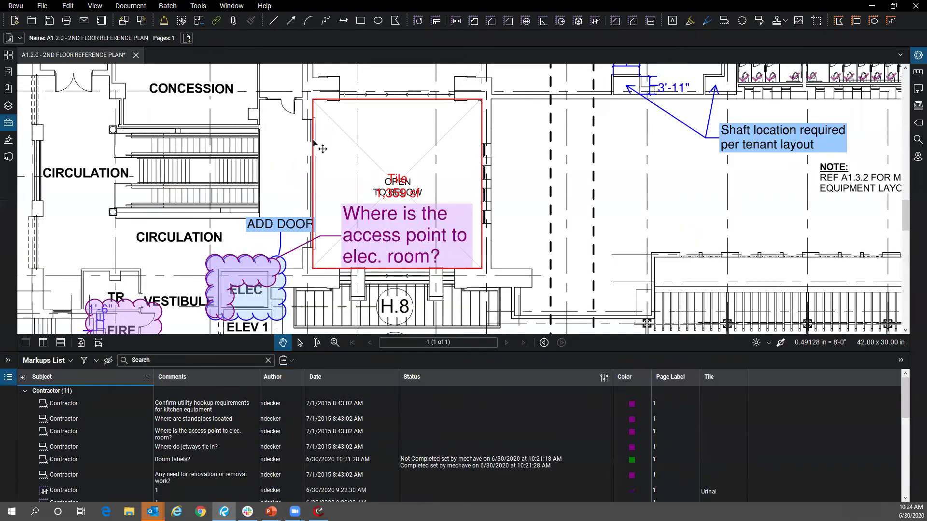
click(323, 165)
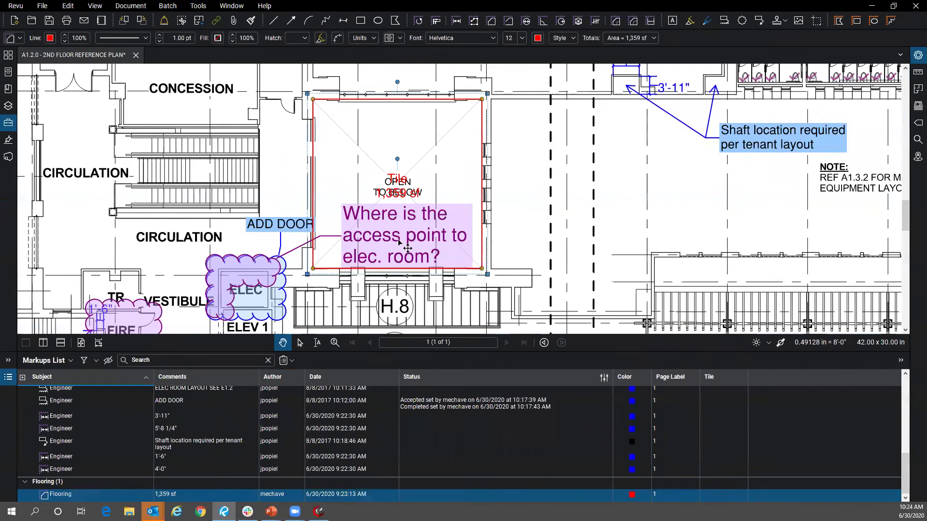
click(917, 57)
key(ctrl)
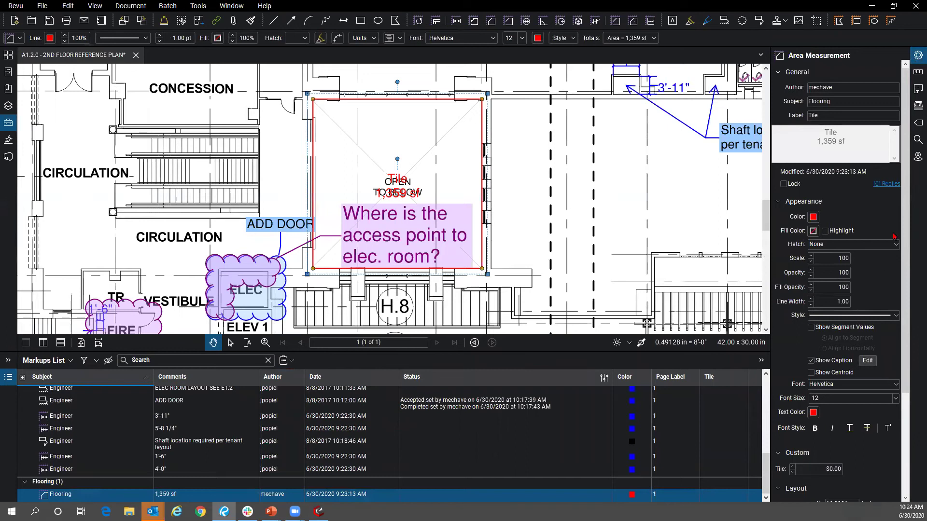
Step: Set the Flooring markup's custom Tile value to $2.00 and deselect the markup
scroll(909, 251, down, 2)
scroll(909, 252, down, 3)
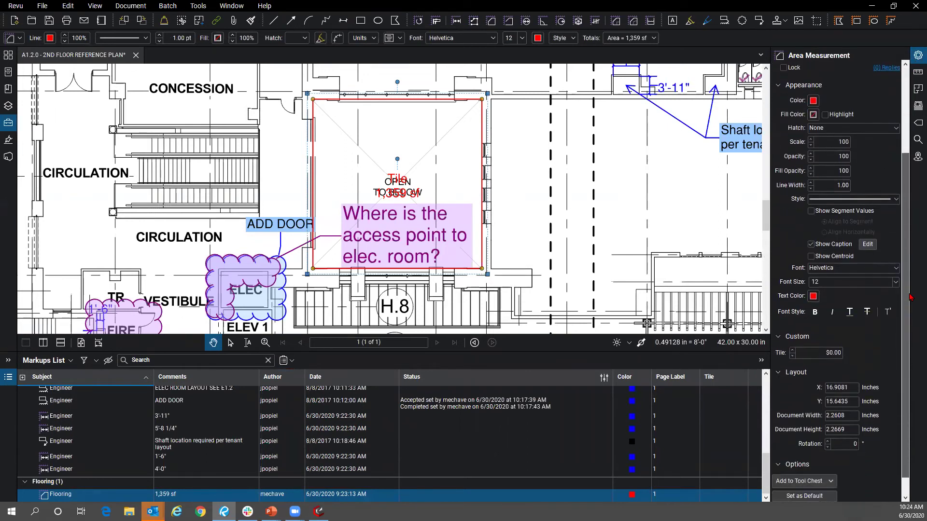
key(ctrl)
key(ctrl)
key(ctrl)
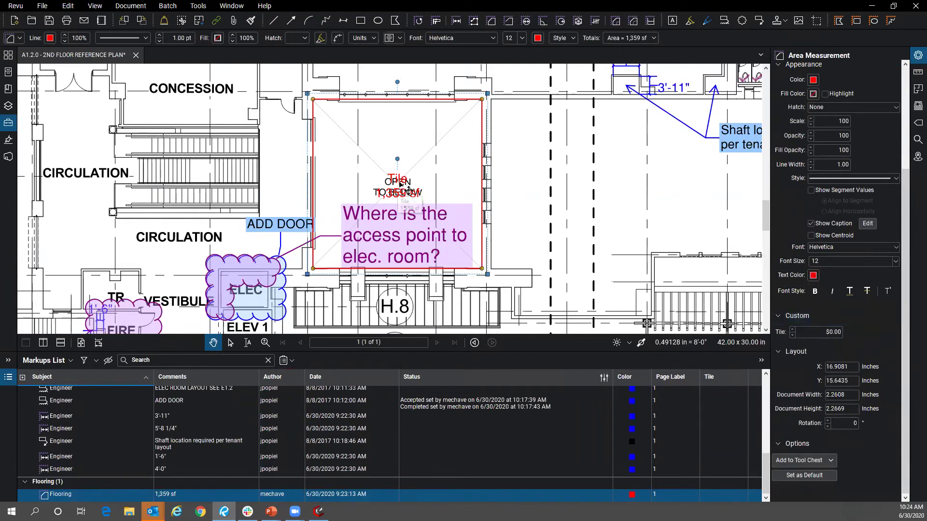
key(ctrl)
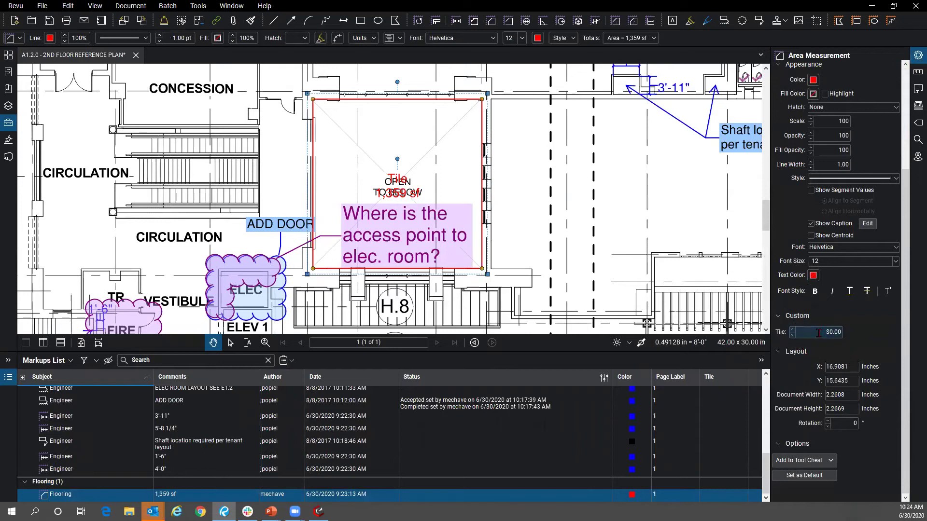
click(831, 332)
text(2)
key(Return)
click(742, 282)
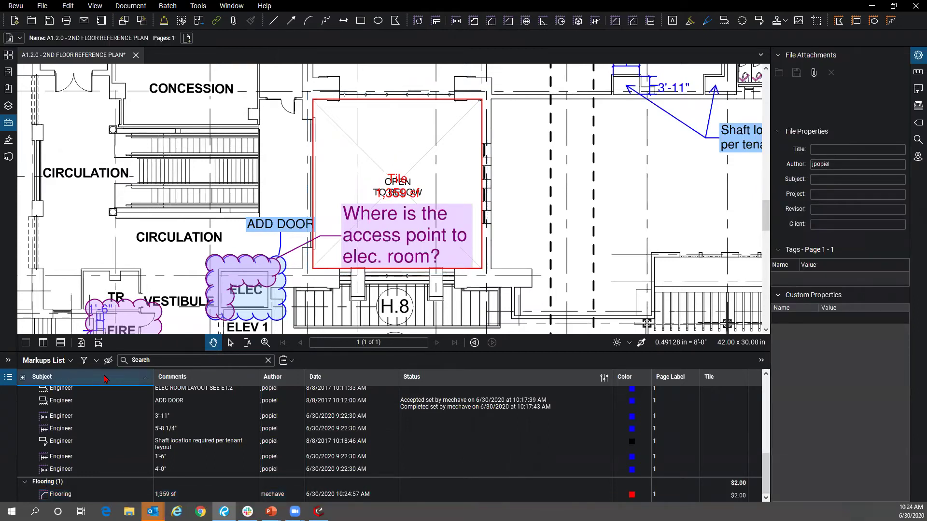
Step: Enlarge the Markups List and collapse the Contractor and Engineer groups
drag(158, 352, 156, 268)
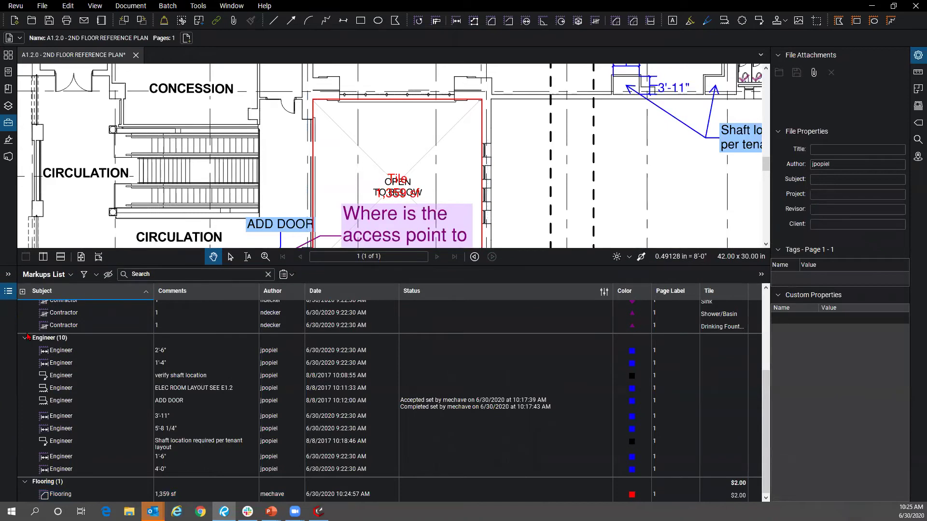
scroll(29, 324, up, 4)
click(24, 305)
click(25, 318)
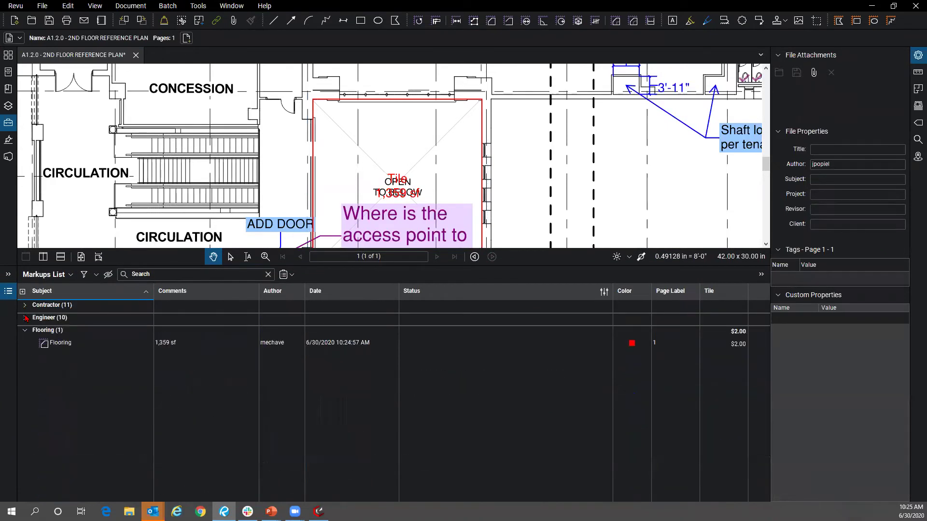
key(ctrl)
key(ctrl)
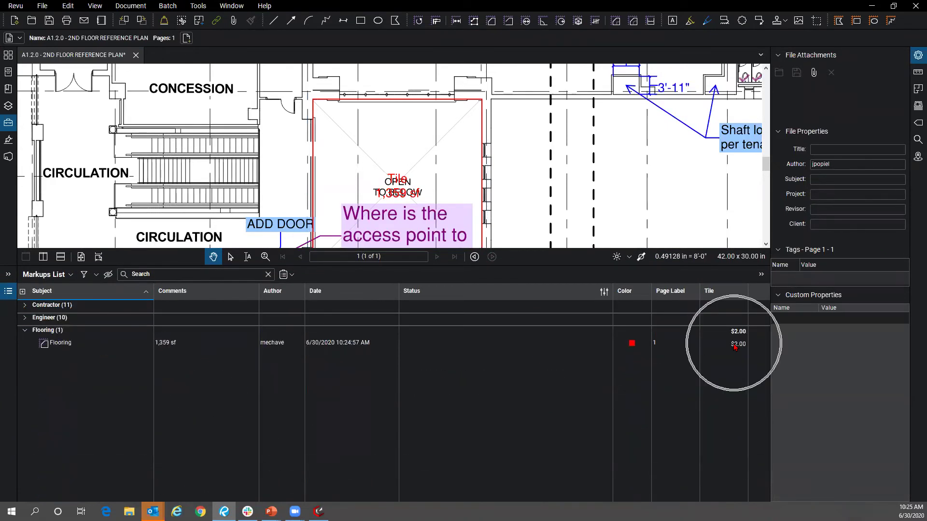
key(ctrl)
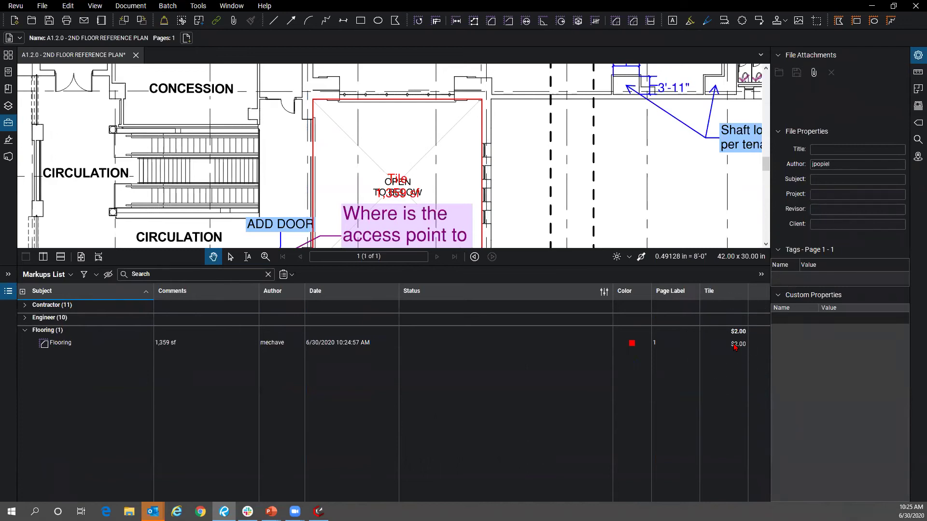
key(ctrl)
Step: Move the Tile column between Comments and Author, and show the Area column placed just before Tile
drag(280, 290, 268, 291)
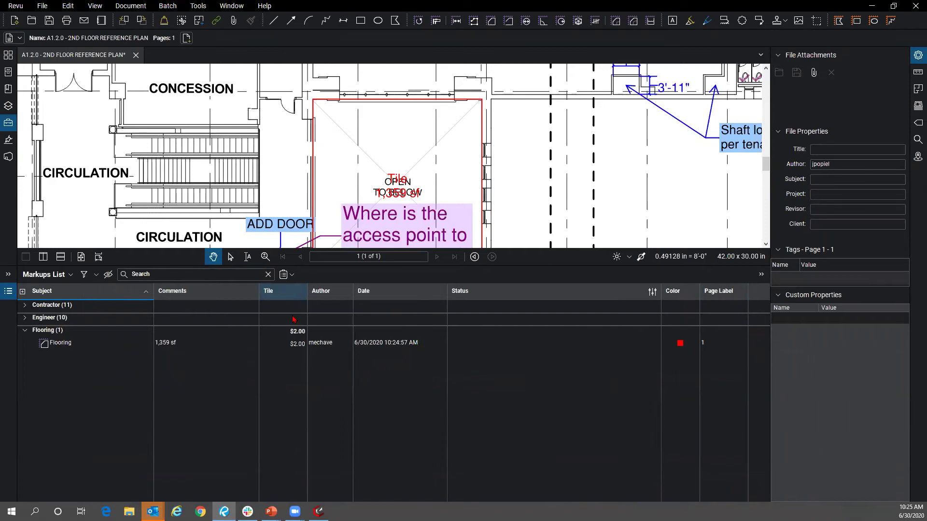
click(68, 274)
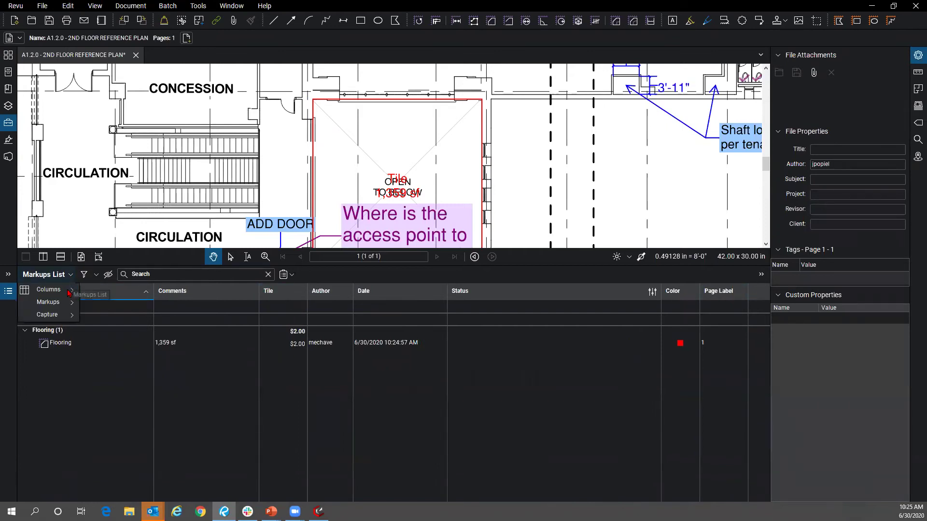
mouse_move(49, 289)
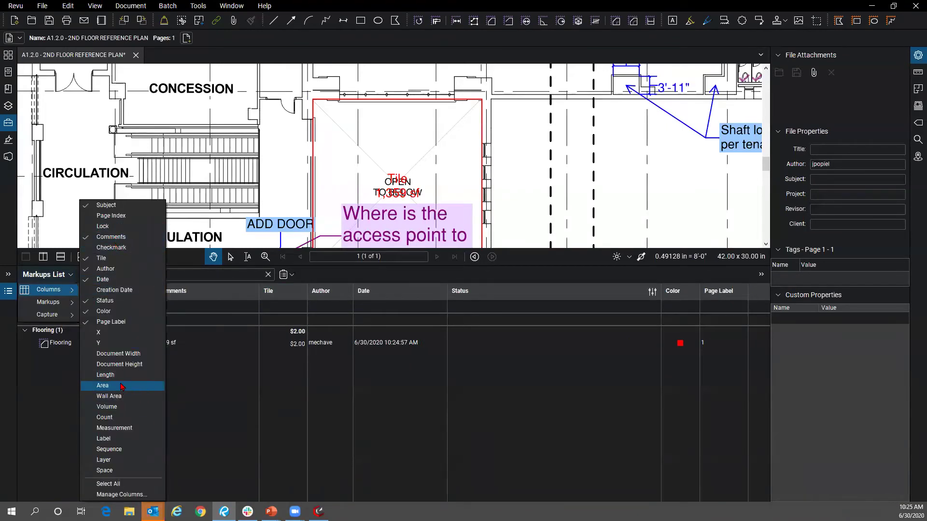
click(104, 386)
drag(757, 292, 265, 292)
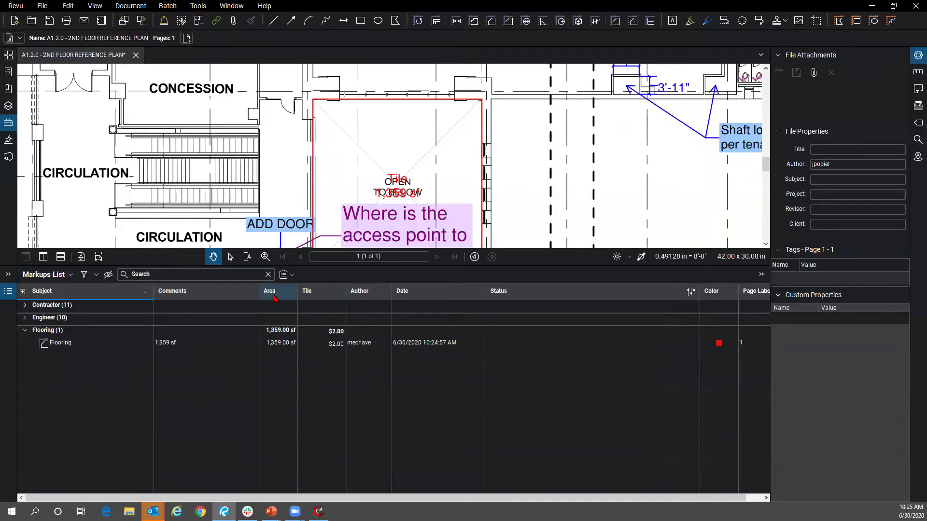
click(323, 296)
Step: Start another custom column for the Markups List and name it Total
click(72, 276)
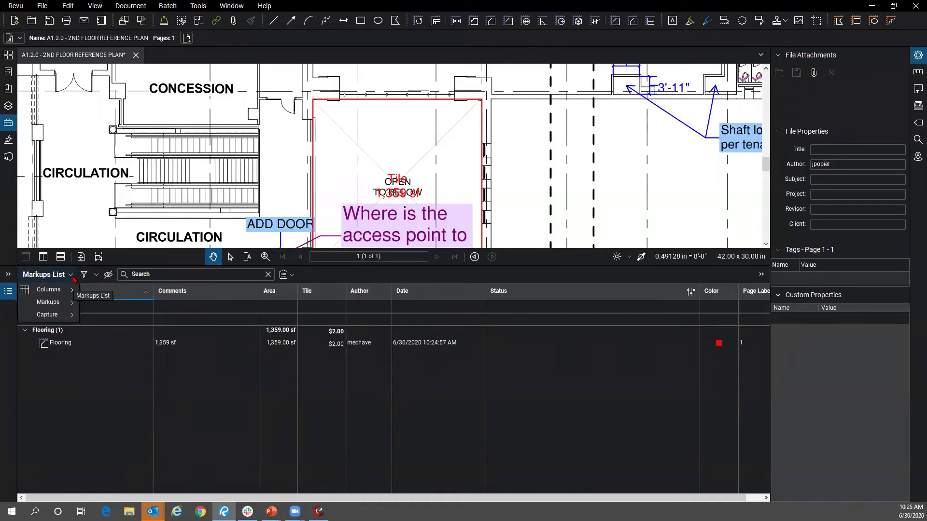
mouse_move(70, 291)
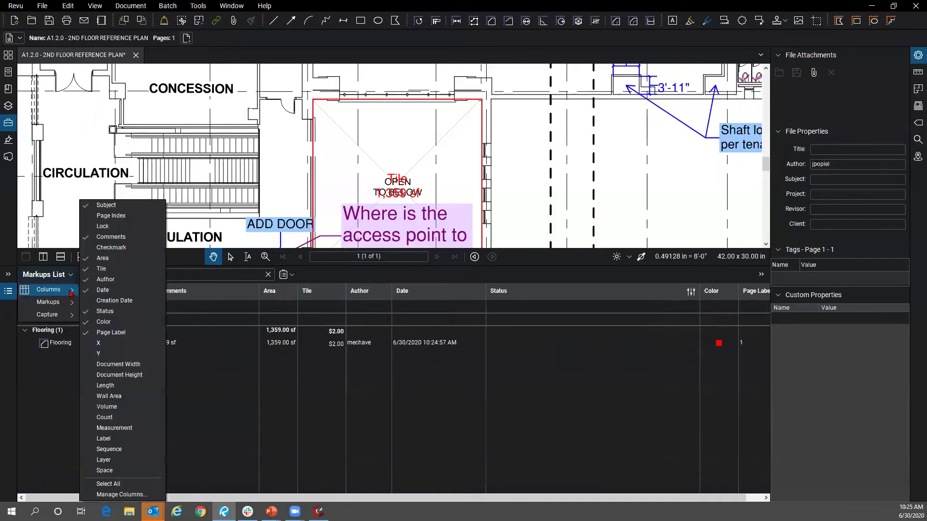
click(123, 497)
click(424, 171)
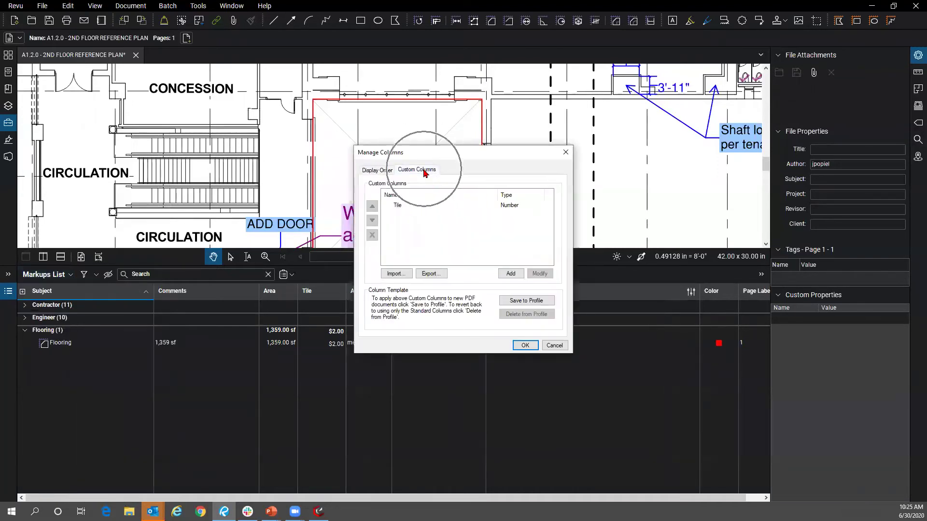
click(511, 274)
text(Totya)
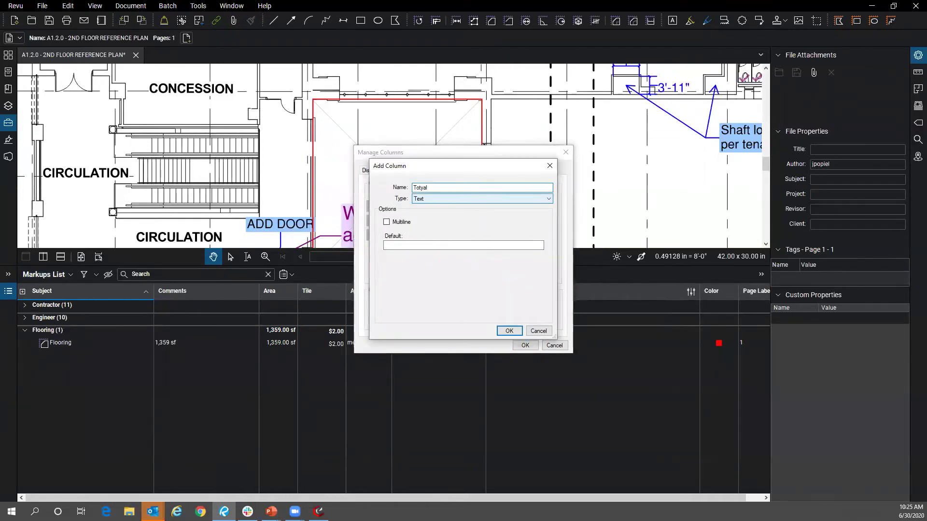
text(l)
Step: Make the Total column a Formula type with the expression Area * Tile
click(458, 200)
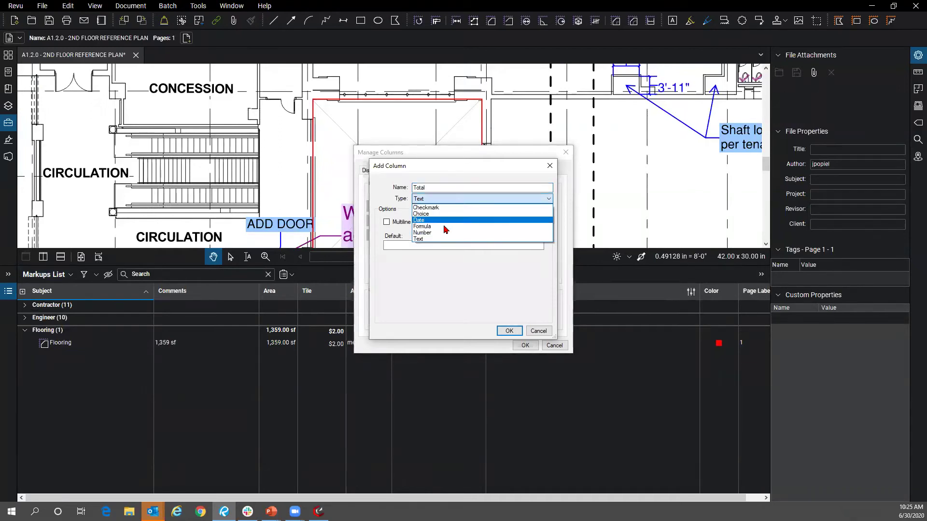
click(444, 226)
click(414, 230)
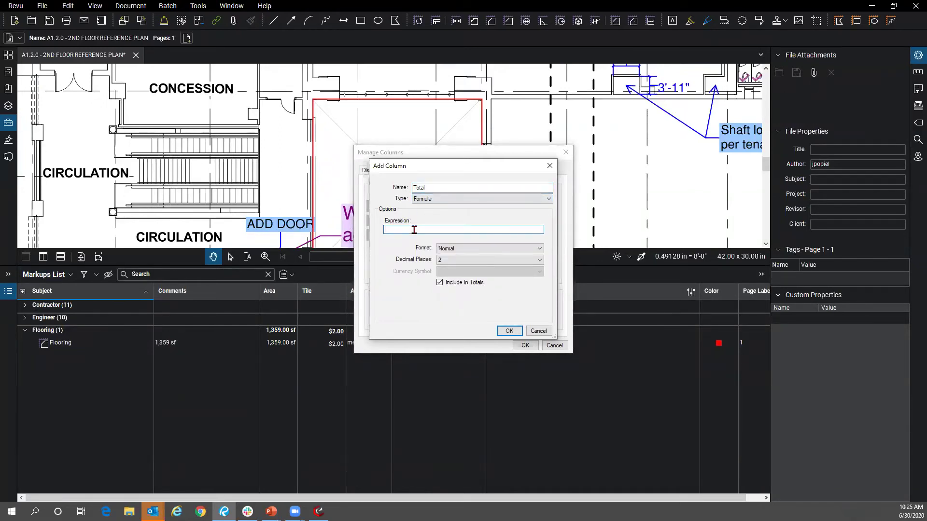
text(a)
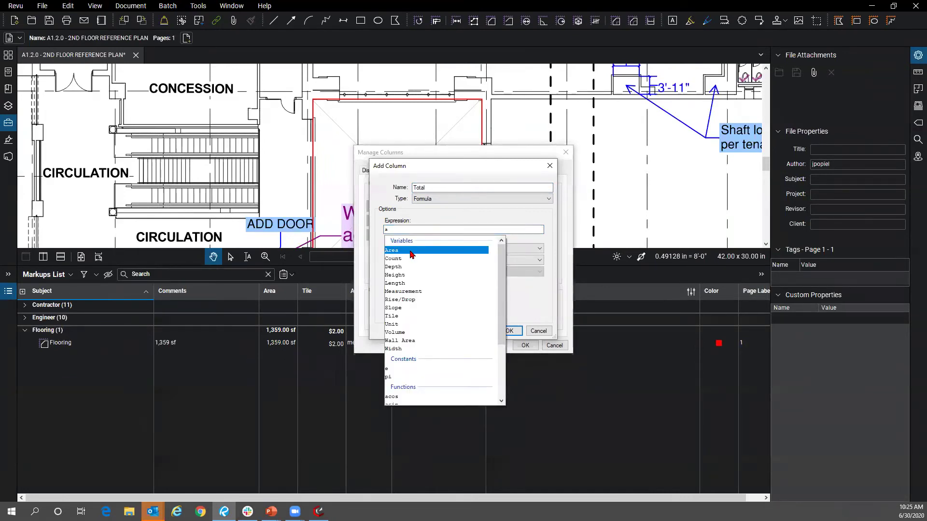
double_click(411, 251)
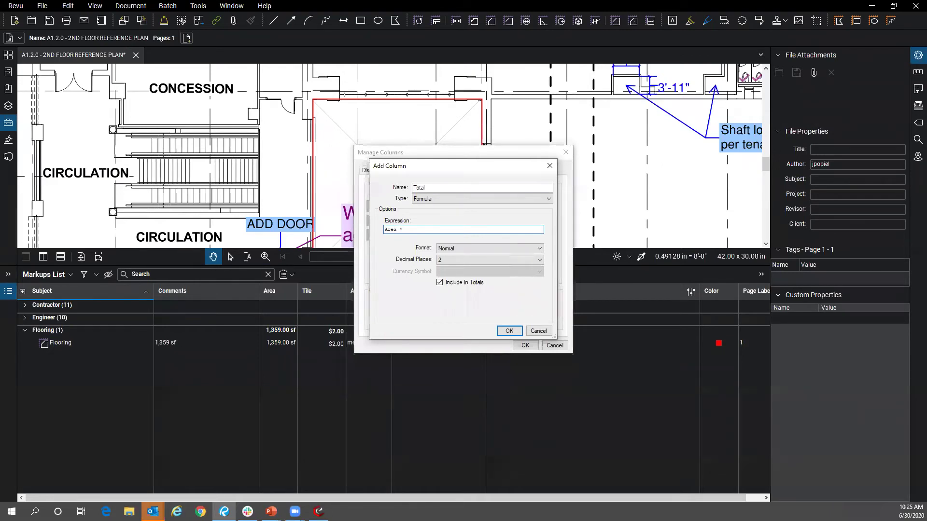
text(* ti)
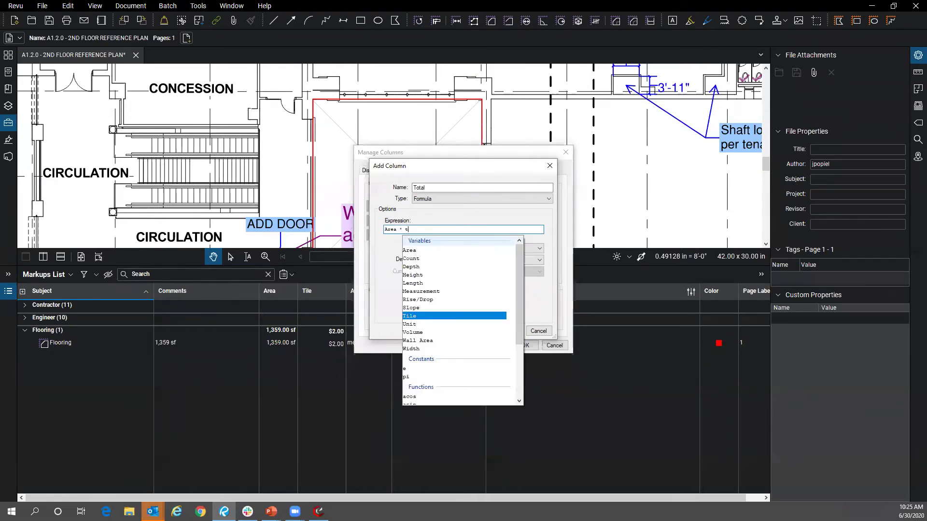
double_click(408, 316)
Step: Format the Total column as Currency in dollars and save the custom column changes
click(459, 248)
click(448, 264)
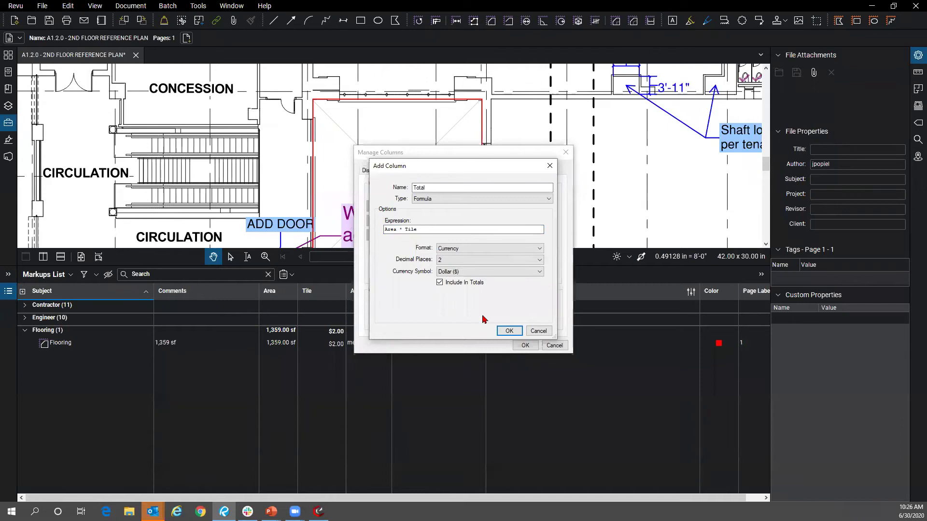
click(515, 332)
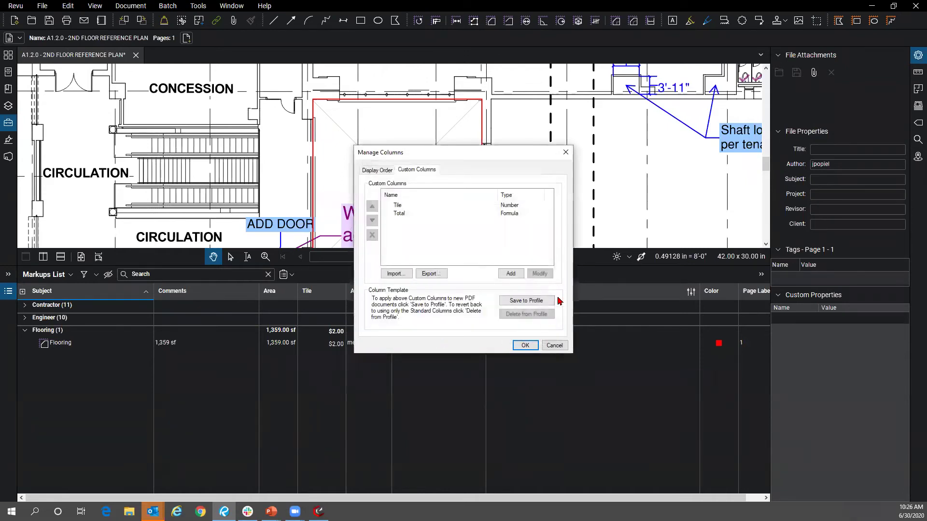
click(295, 179)
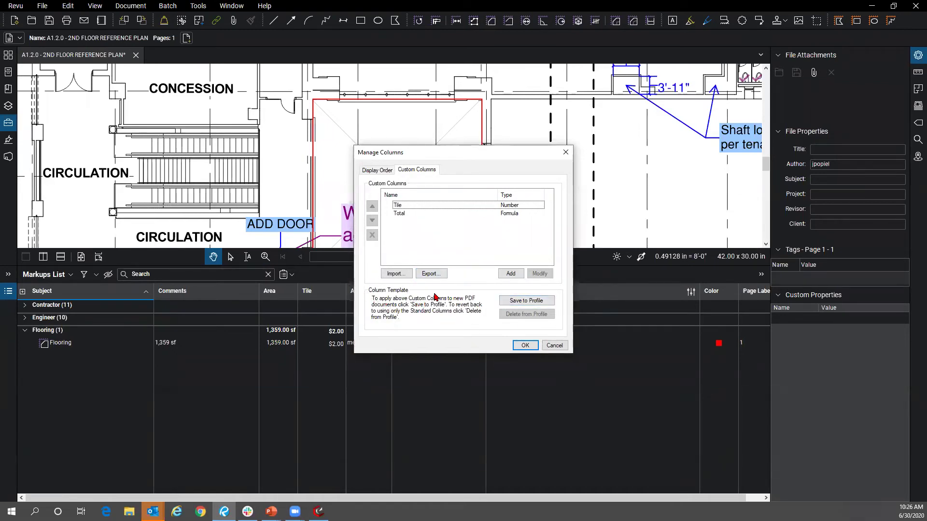
click(525, 345)
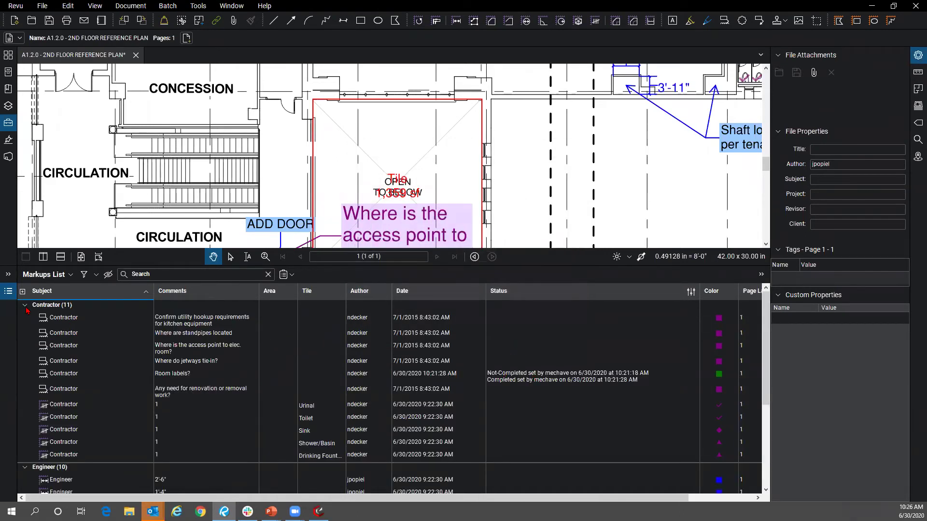
Step: Collapse the Contractor and Engineer groups and move the Total column between Tile and Author
click(26, 306)
click(25, 318)
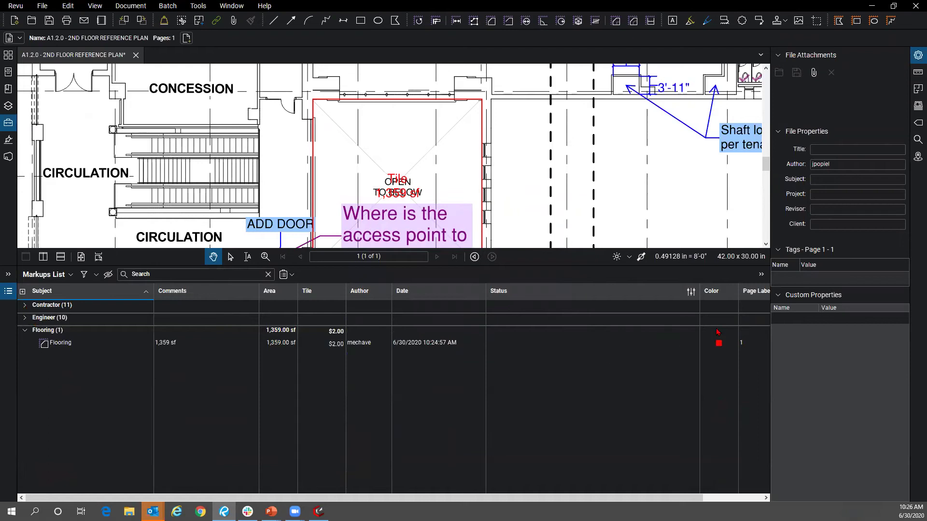
drag(408, 498, 467, 498)
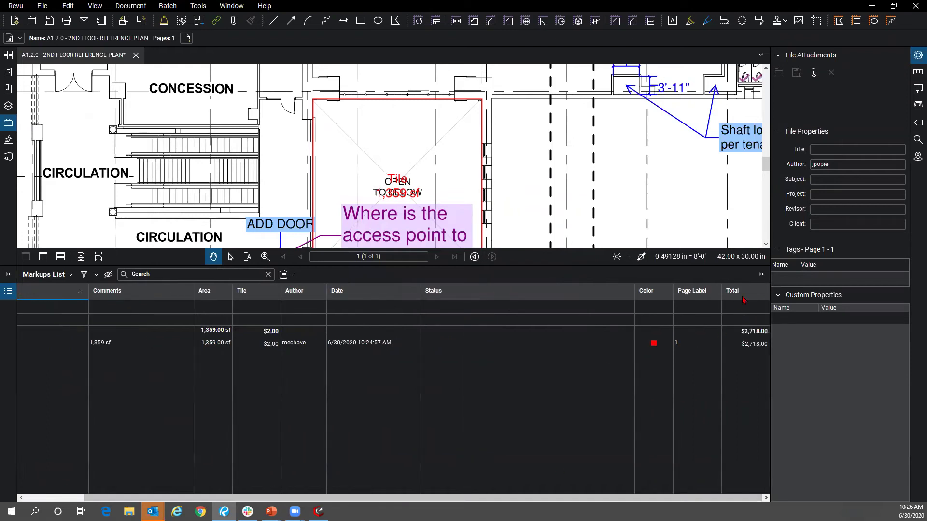
drag(673, 305, 286, 297)
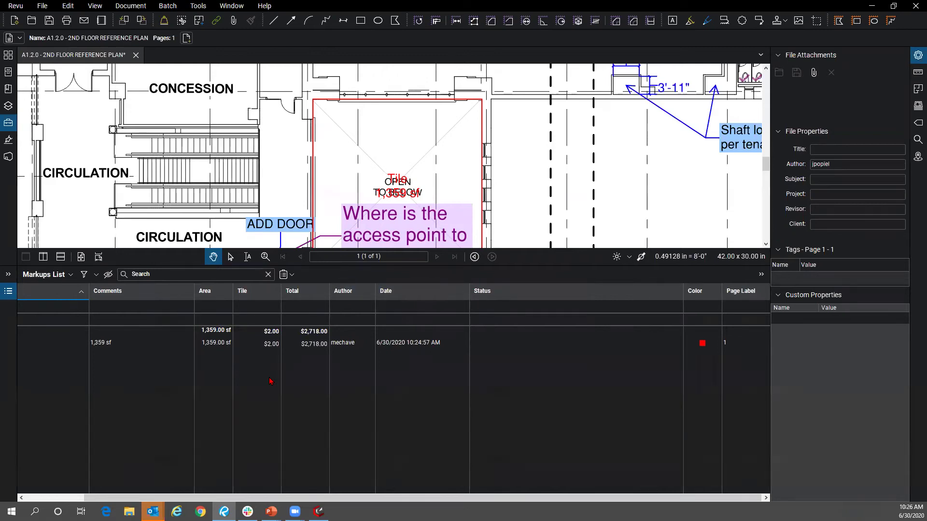
Step: Expand the Contractor group and select its "Room labels?" markup in the Markups List
click(215, 332)
click(249, 324)
key(ctrl)
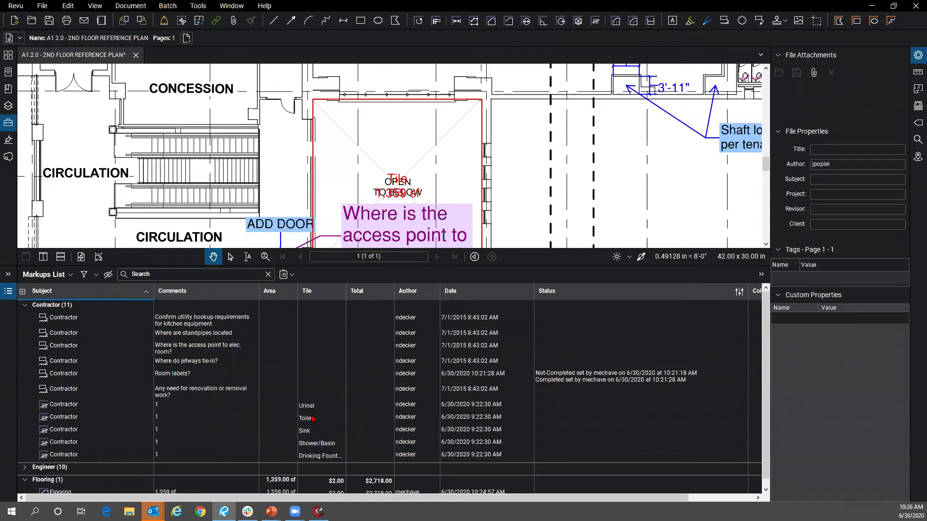
click(186, 377)
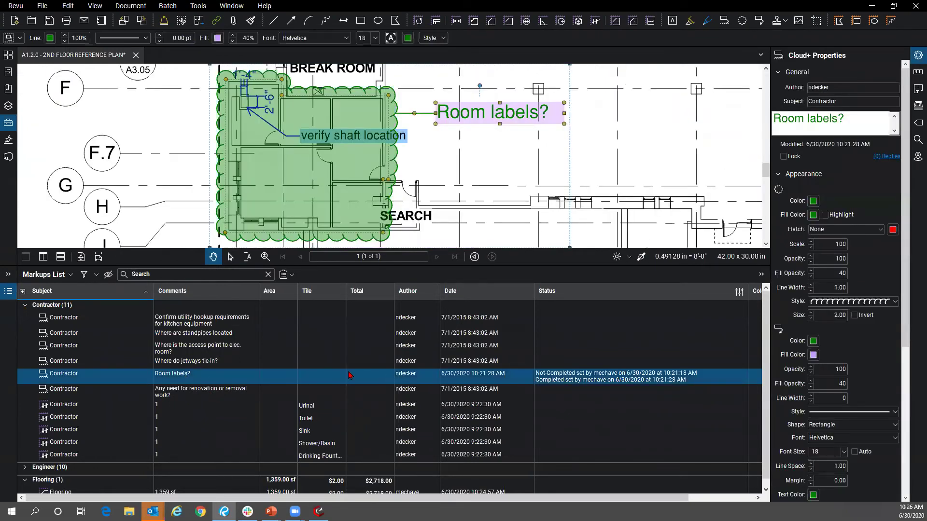
Step: Start another custom column for the Markups List, named Responsibility, with the Choice type
click(67, 275)
mouse_move(66, 294)
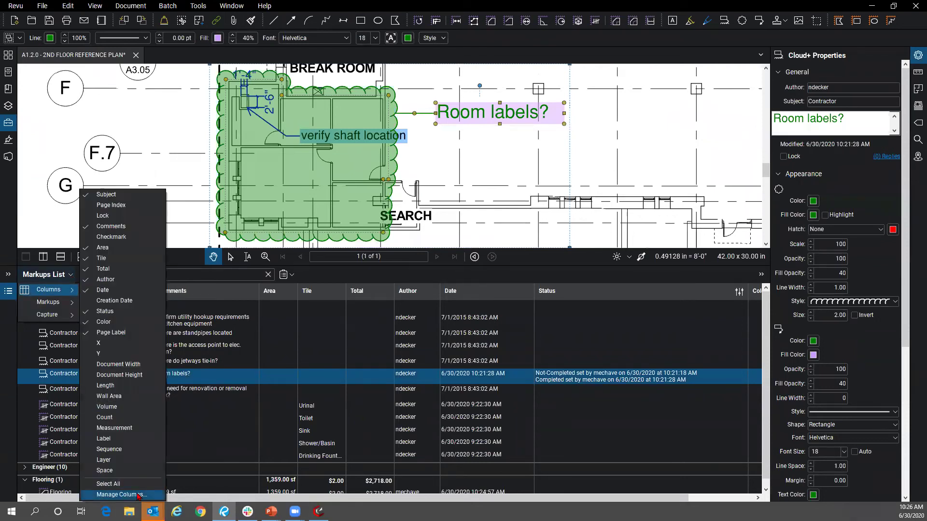
click(139, 494)
click(416, 170)
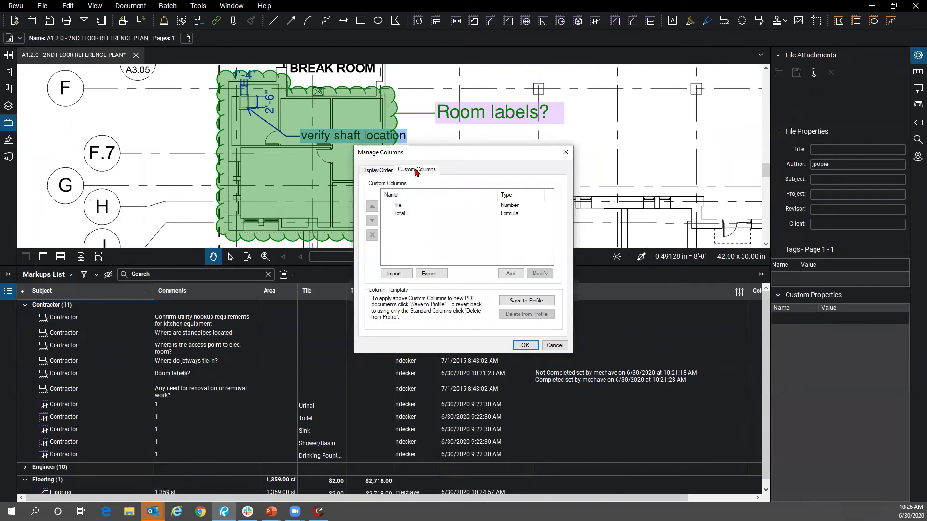
click(510, 273)
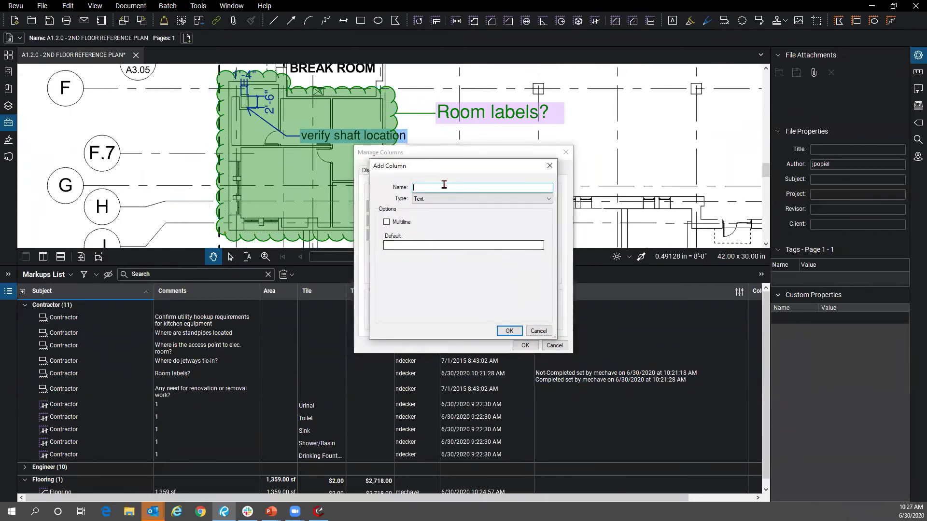
text(Respon)
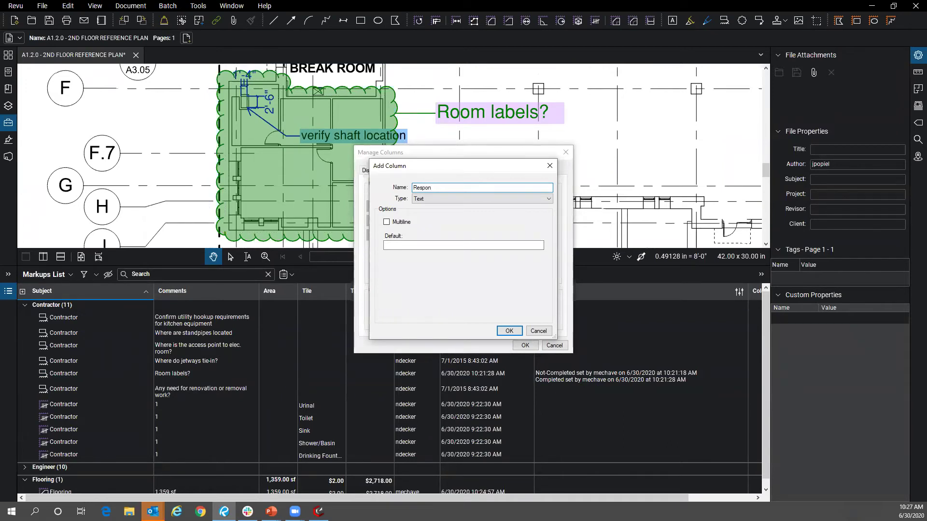
text(sibility)
click(441, 198)
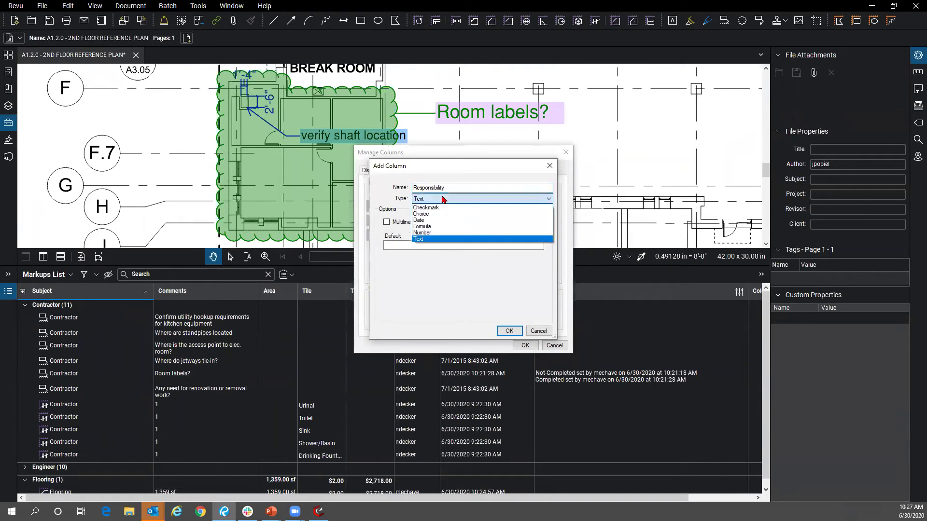
click(440, 212)
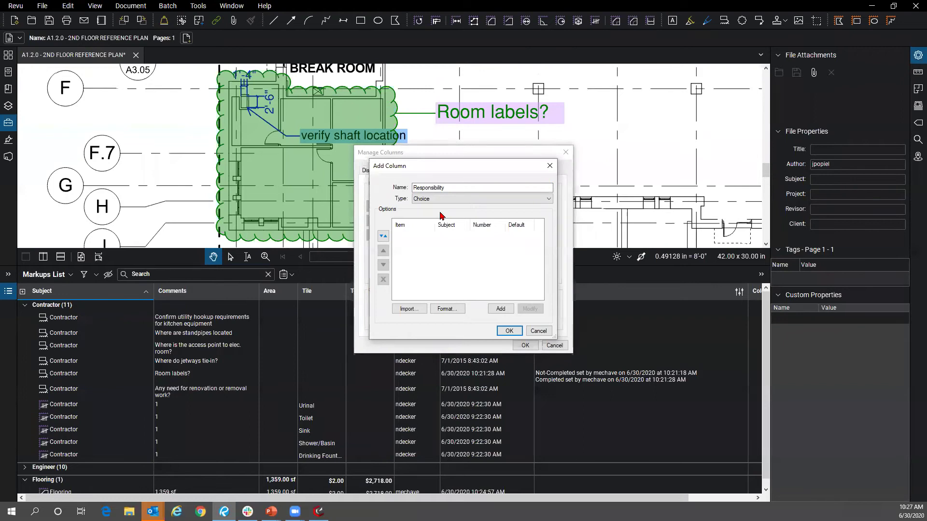
Step: Add a team member's first name as a choice item restricted to the subject Contractor
click(497, 310)
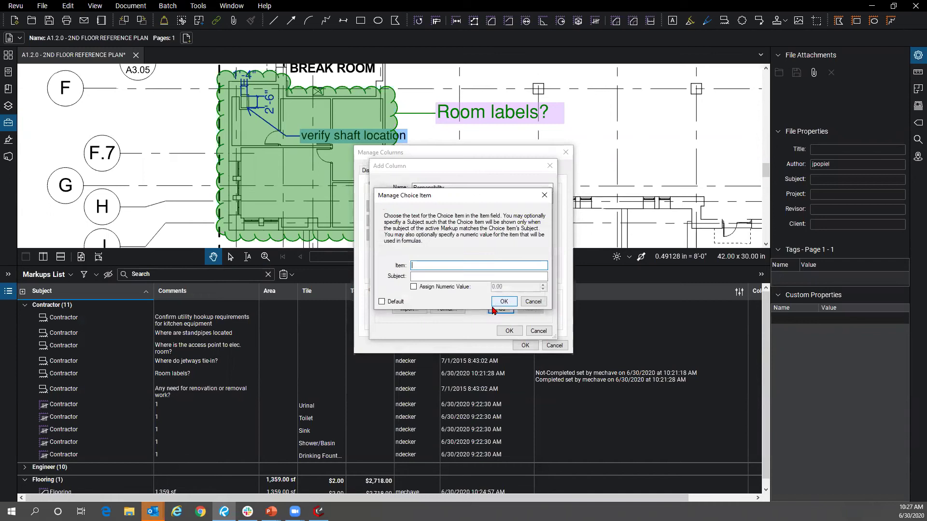
text(MI)
text(ichael)
click(425, 275)
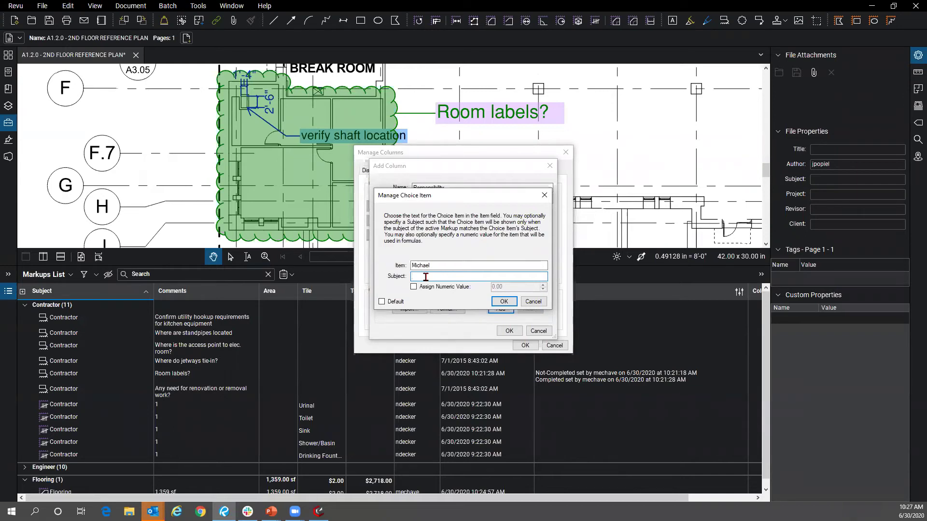
text(Con)
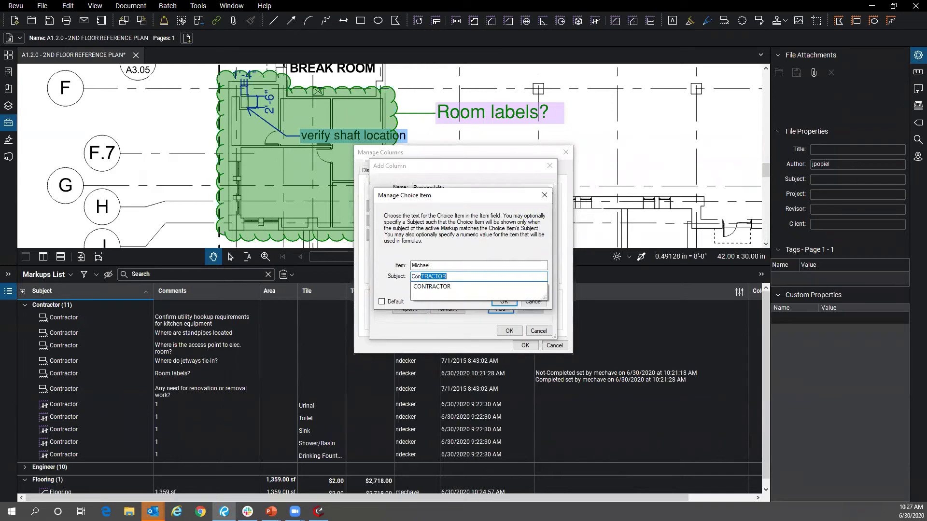
text(tractor)
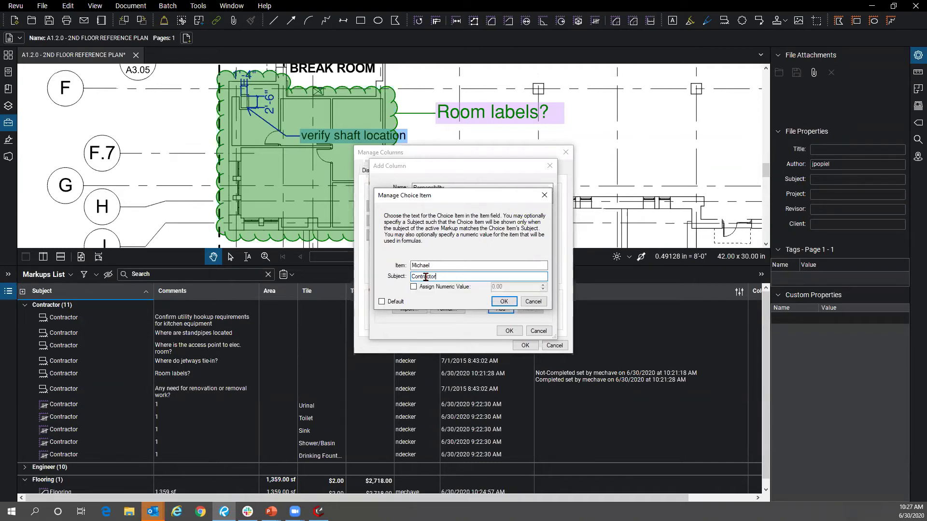
double_click(426, 276)
click(503, 302)
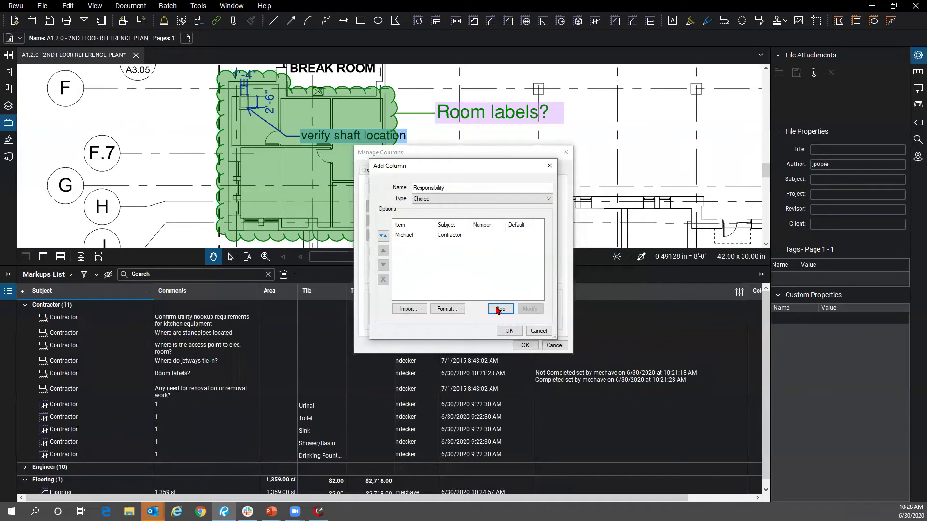
Step: Add a second person's full name as a choice item, also restricted to the subject Contractor
click(498, 308)
text(Joe Be)
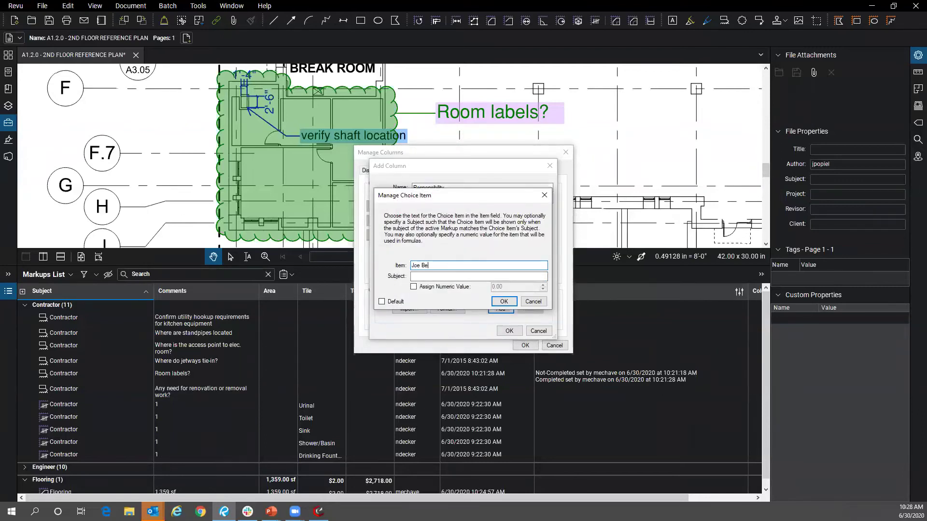
key(BackSpace)
key(BackSpace)
text(Demo)
click(443, 277)
text(Carpet)
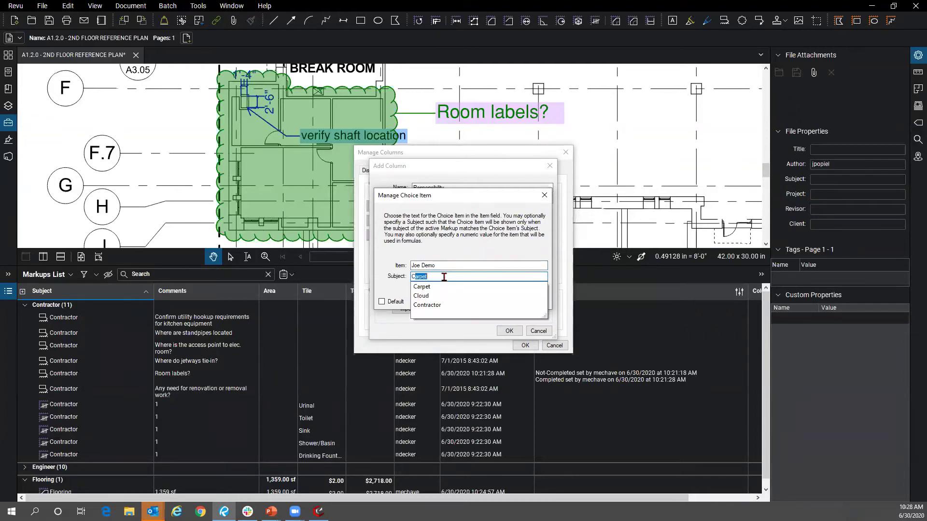
click(443, 305)
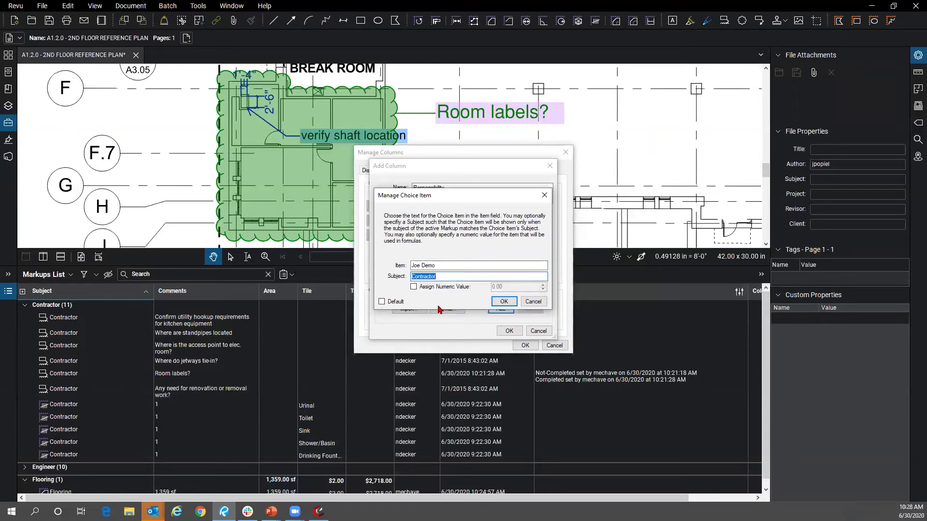
click(494, 304)
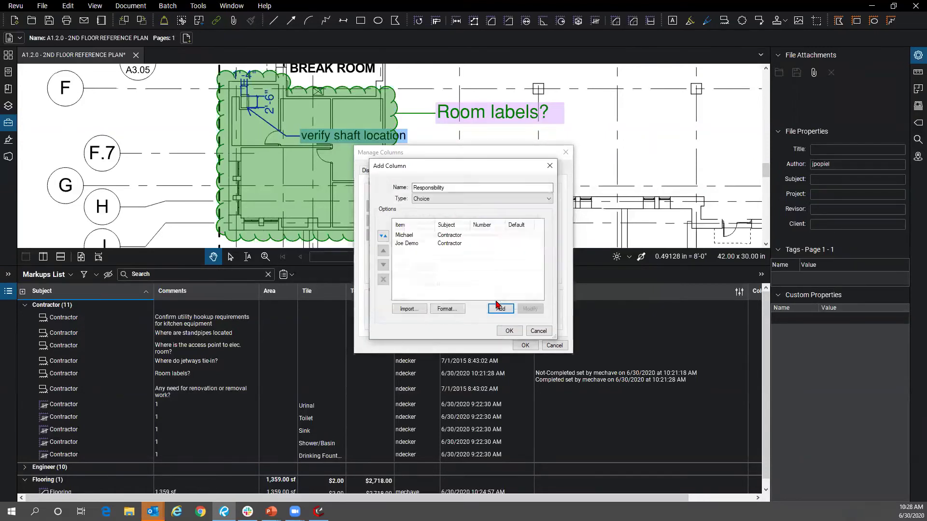
Step: Save the Responsibility column and enlarge the Markups List in height and width, hiding the properties display
click(504, 332)
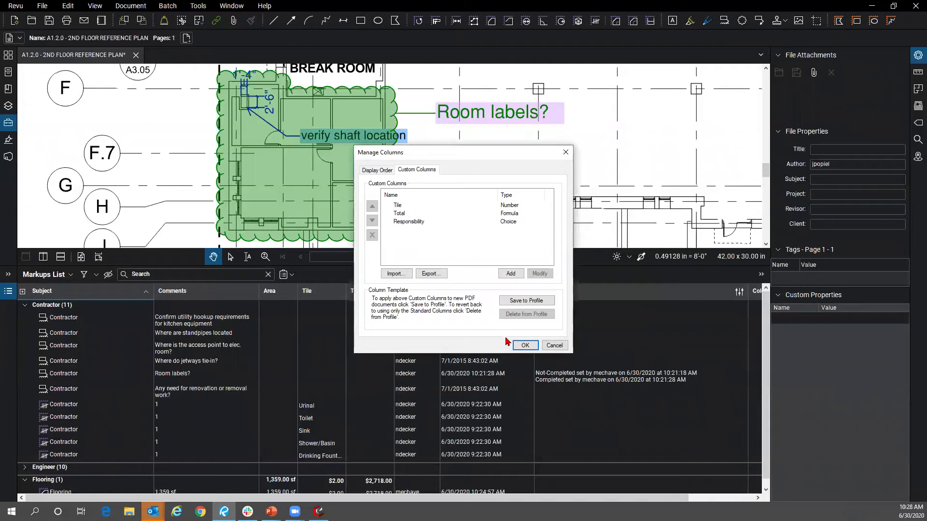
click(524, 346)
drag(399, 262, 388, 135)
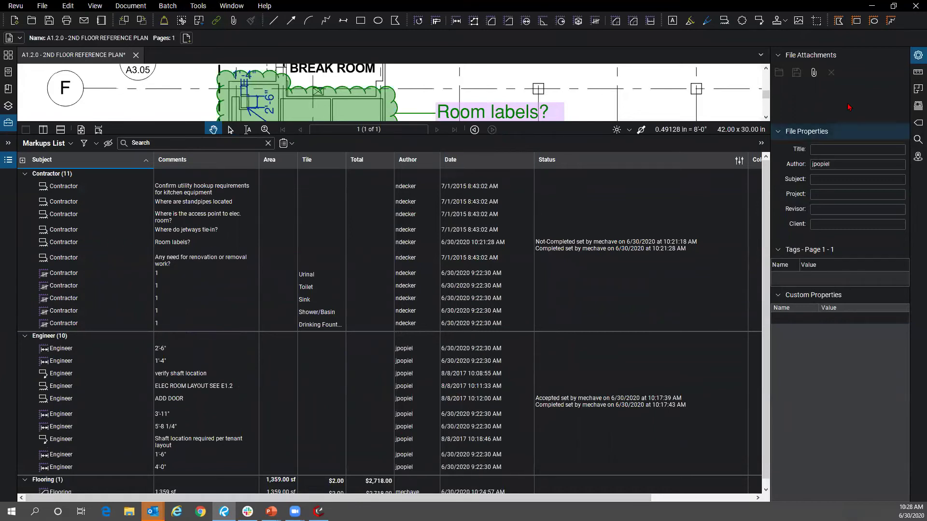
click(917, 55)
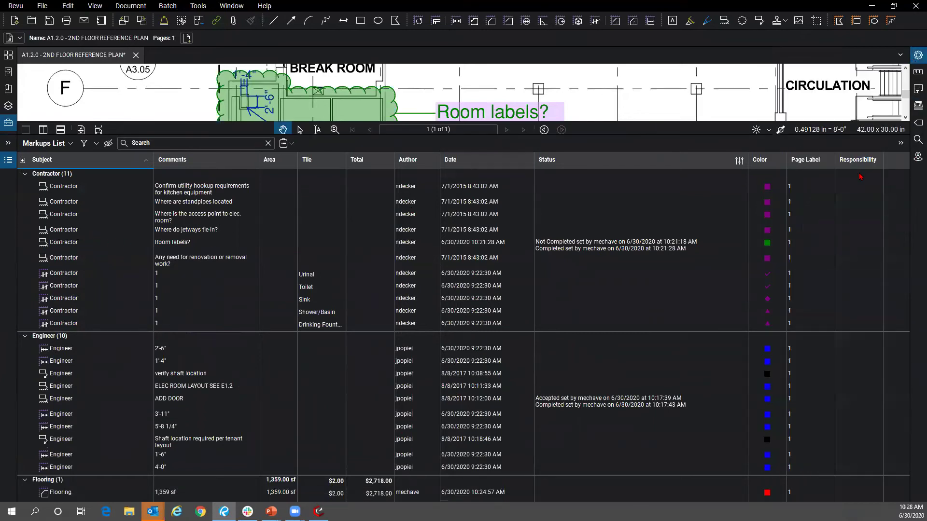
Step: Assign the first listed person as Responsibility for the Contractor markup about utility hookup requirements for kitchen equipment
click(180, 189)
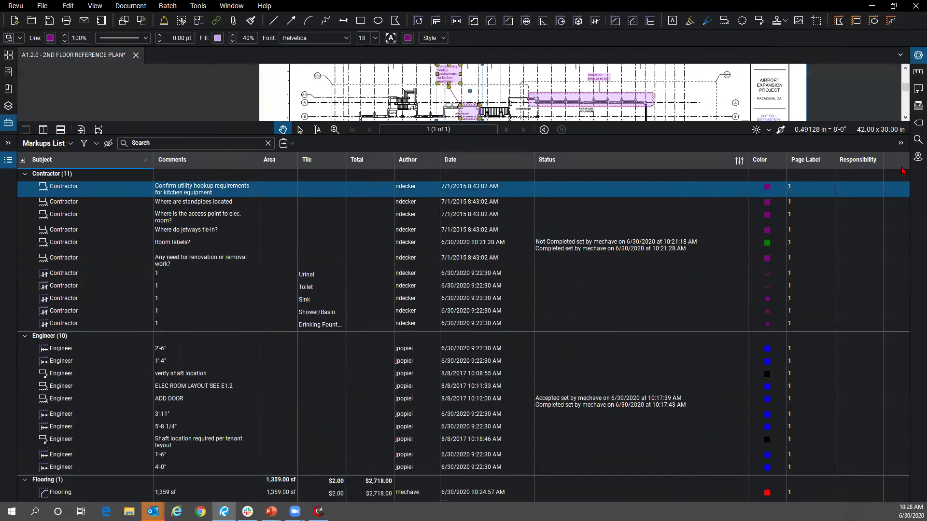
click(857, 192)
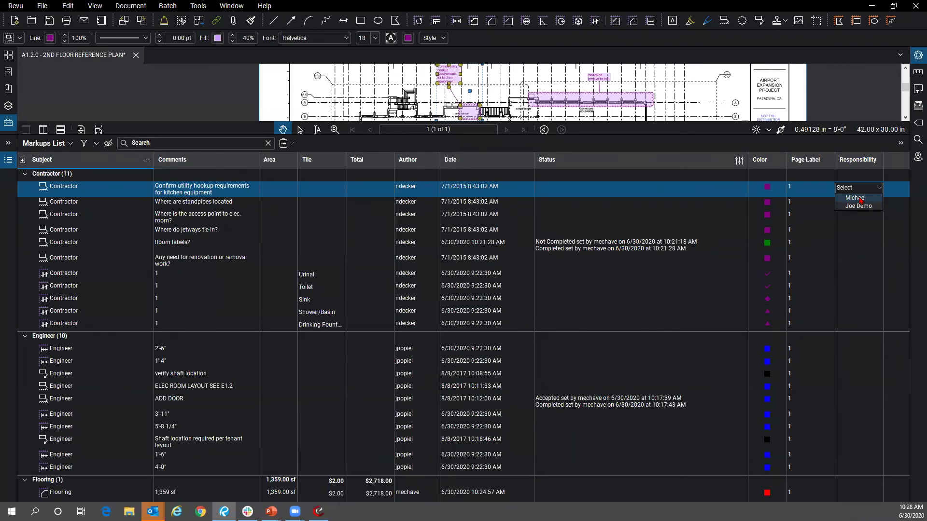
click(855, 198)
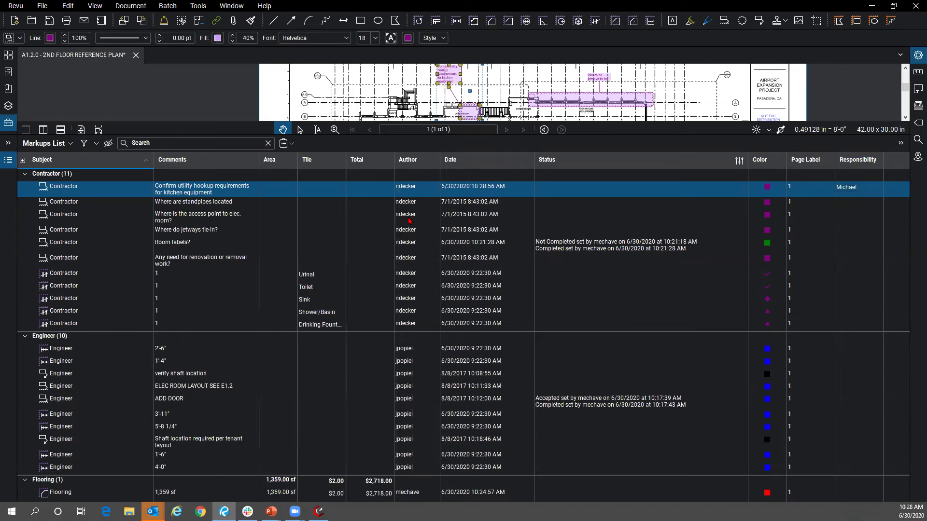
click(84, 142)
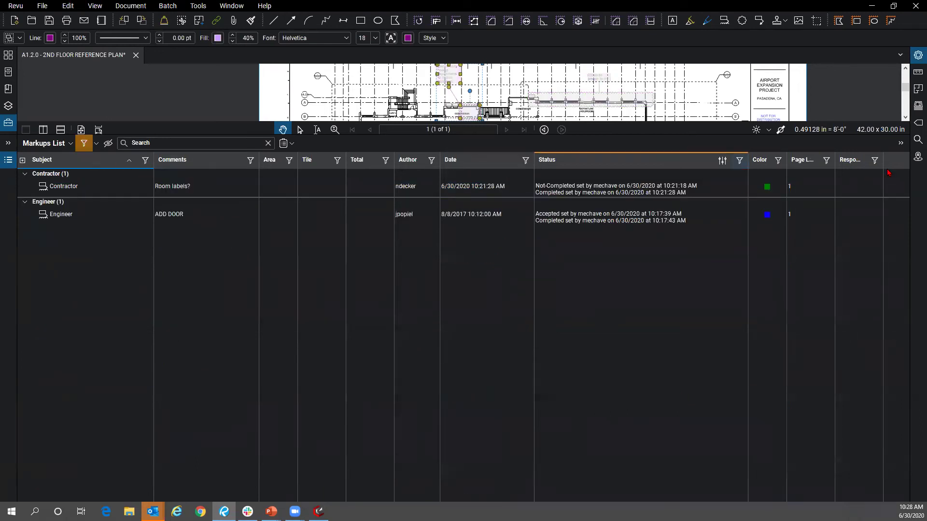
click(875, 161)
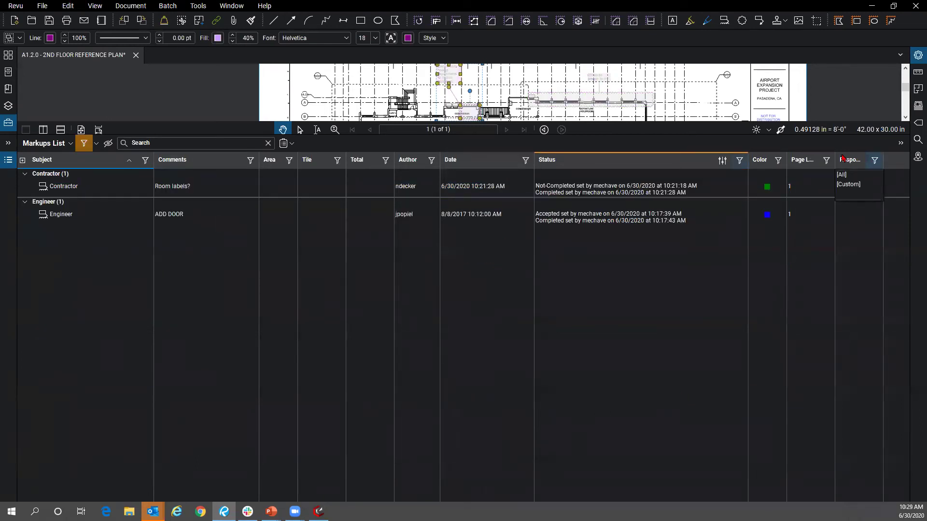
click(848, 183)
click(521, 190)
click(561, 172)
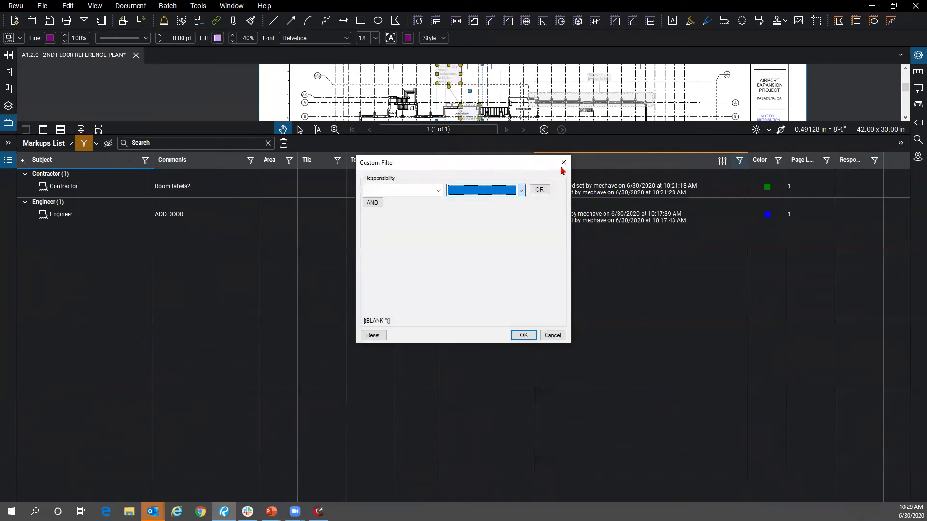
click(563, 164)
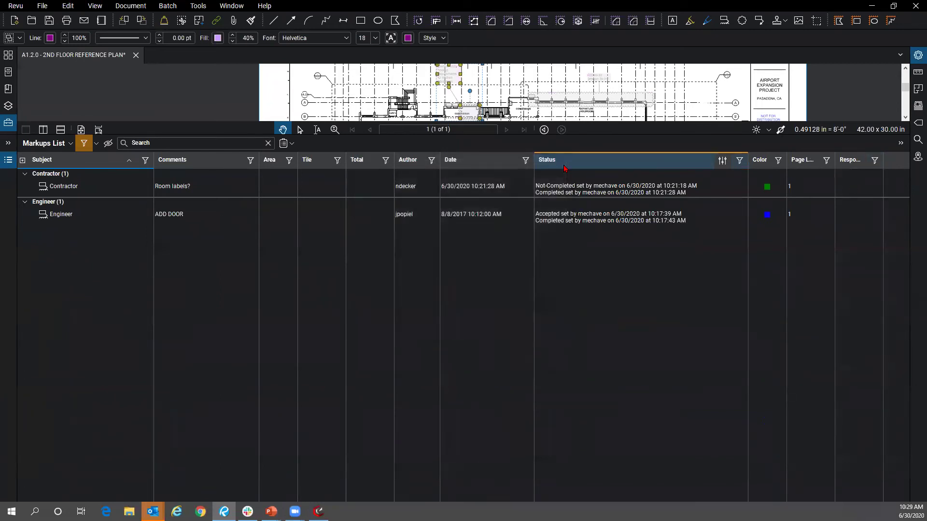
click(83, 148)
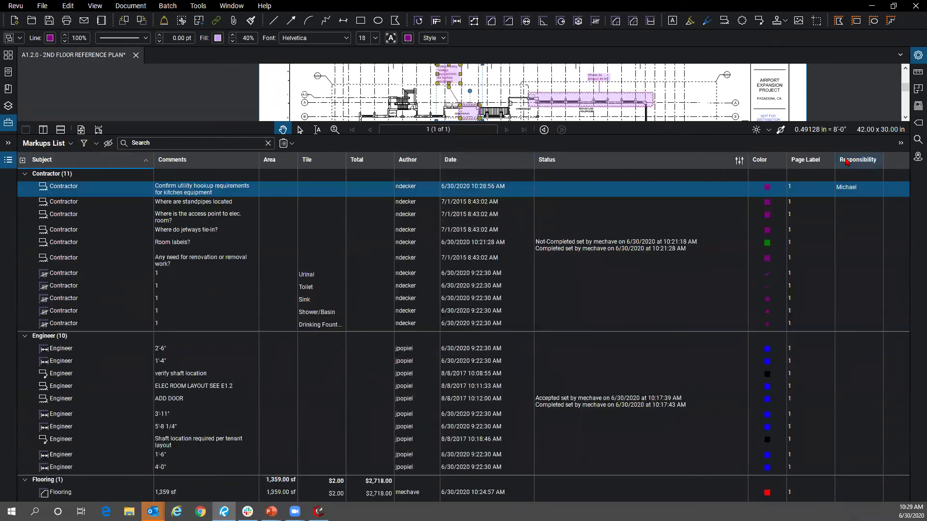
Step: Sort the Markups List by the Responsibility column and by the Status column
click(868, 164)
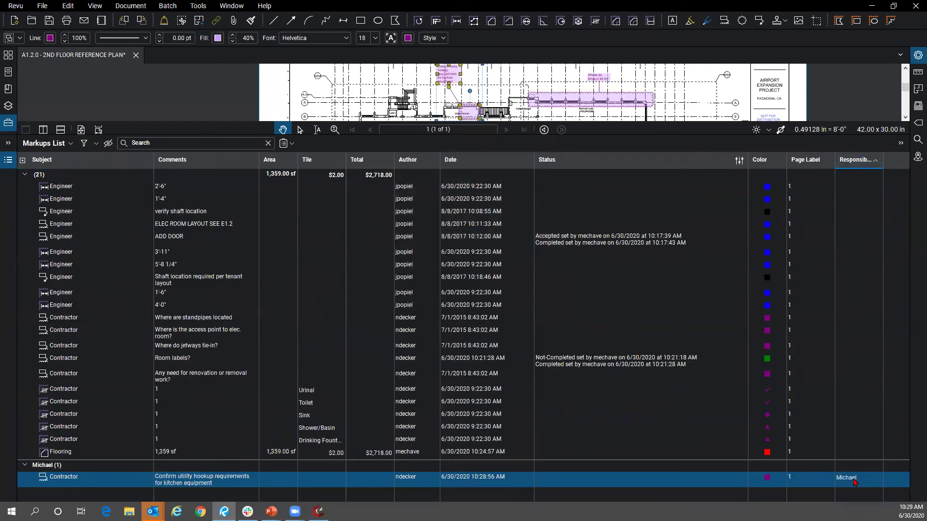
click(35, 472)
click(600, 166)
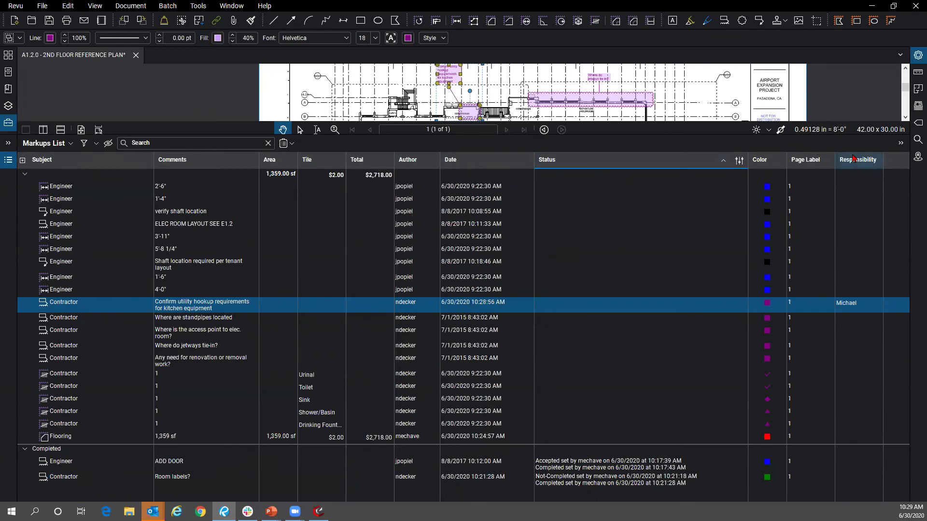
click(853, 304)
Step: Sort the Markups List by Subject and collapse the Flooring group
click(104, 163)
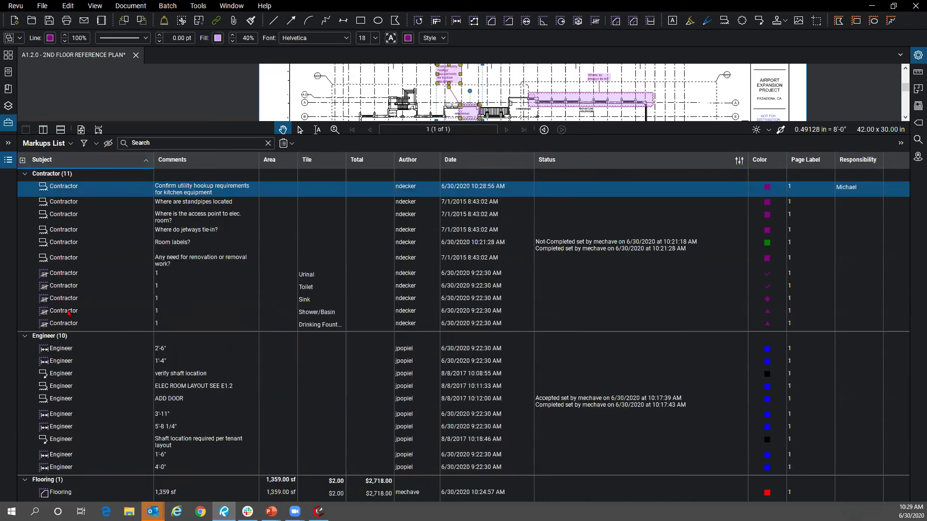
click(24, 481)
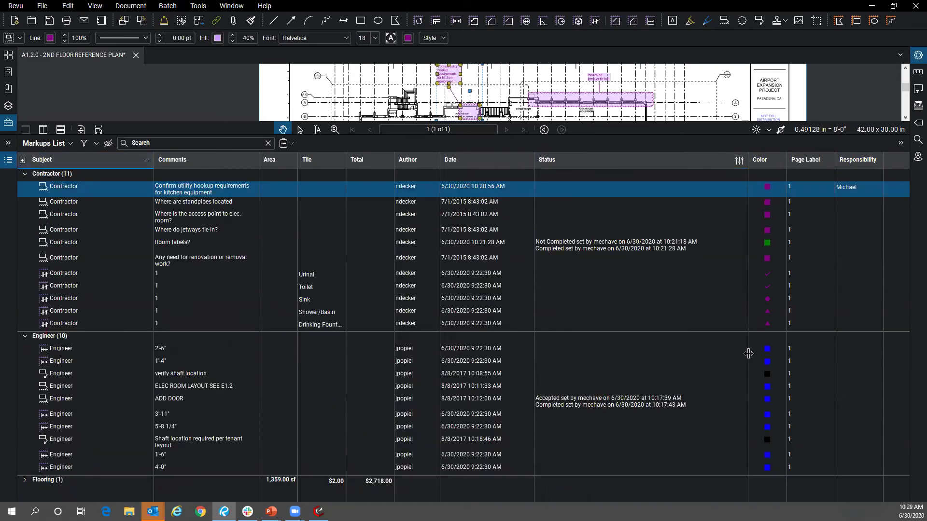
Step: Check the Responsibility choices offered for the Engineer 2'-6" markup and for the Contractor markup "Where are standpipes located"
click(859, 353)
click(858, 354)
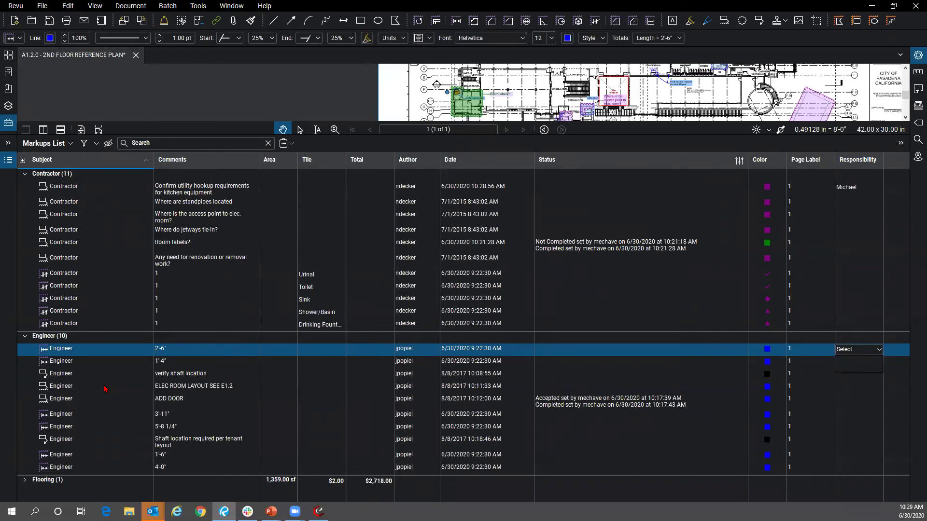
click(842, 208)
click(849, 204)
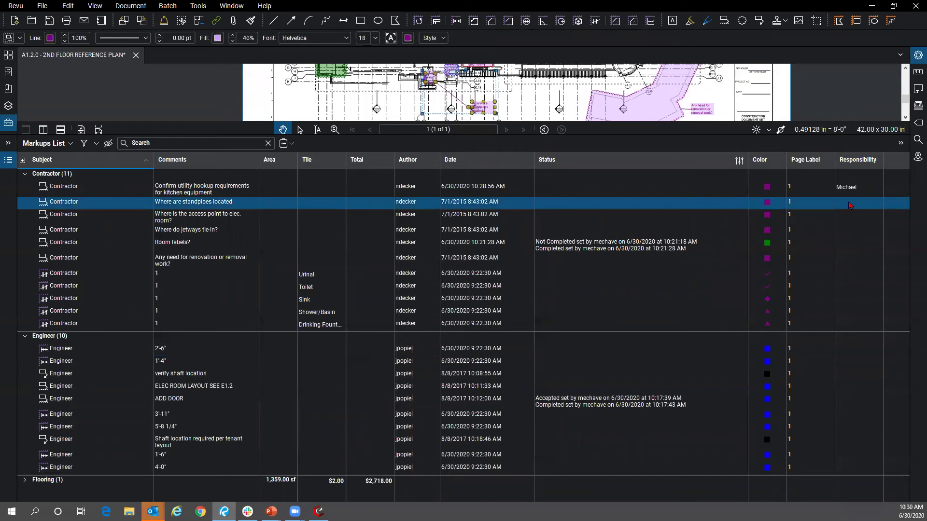
click(850, 205)
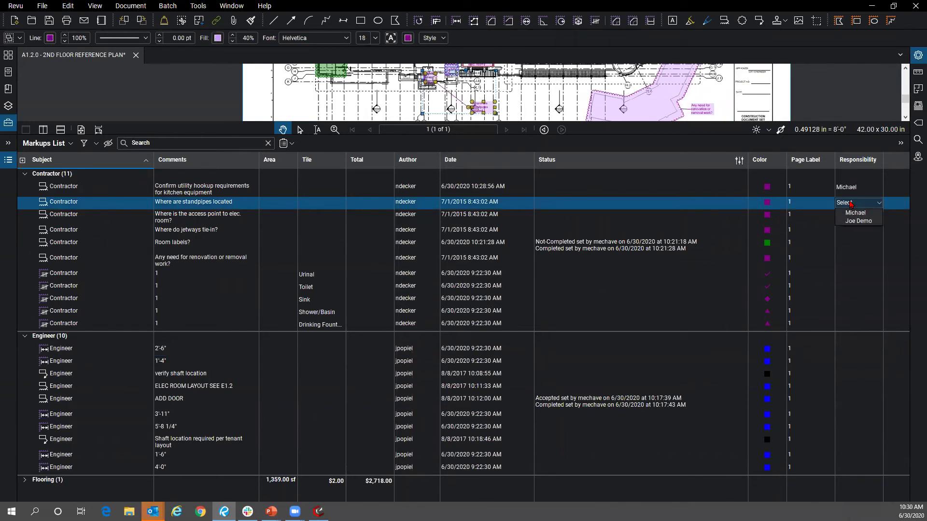
Step: Reduce the height of the Markups List to reveal more of the floor plan, and deselect the markup
drag(330, 136, 364, 298)
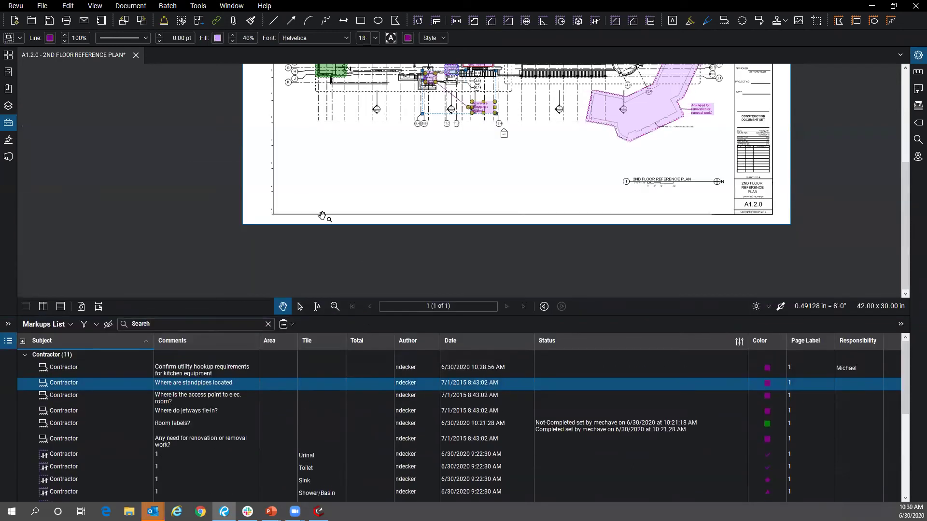
click(358, 259)
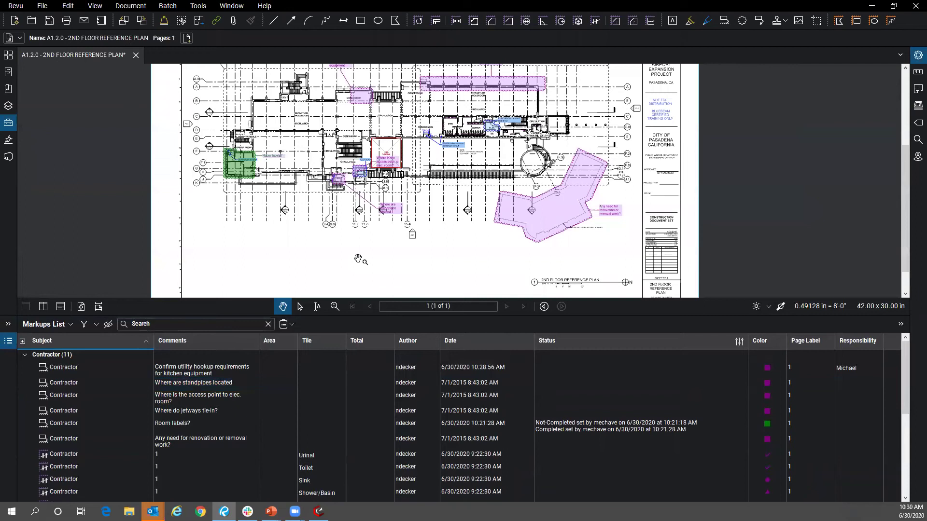
scroll(265, 233, down, 1)
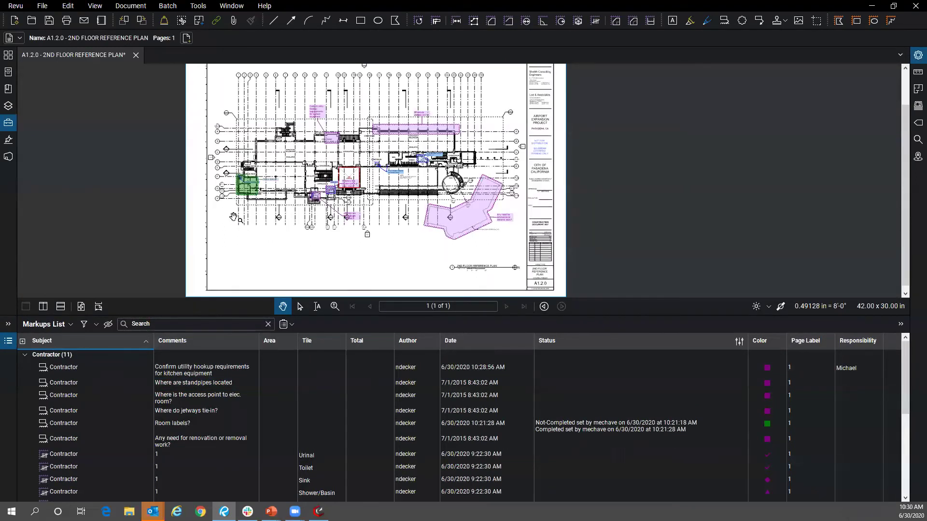
click(167, 6)
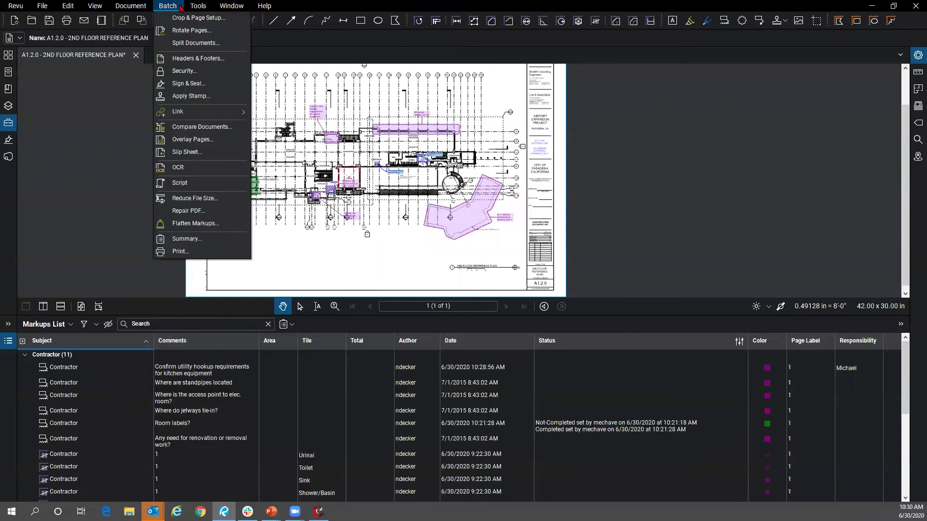
mouse_move(126, 6)
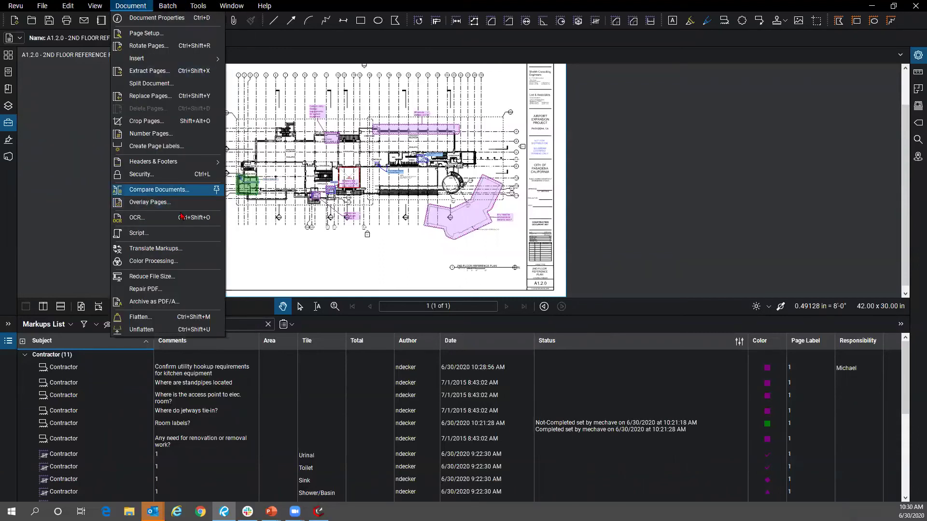
click(263, 257)
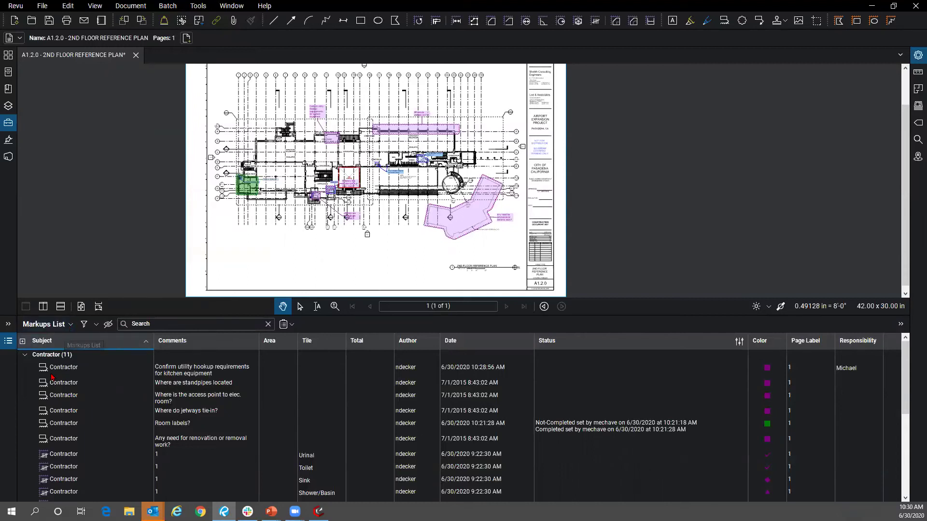
scroll(62, 365, down, 4)
scroll(61, 365, down, 1)
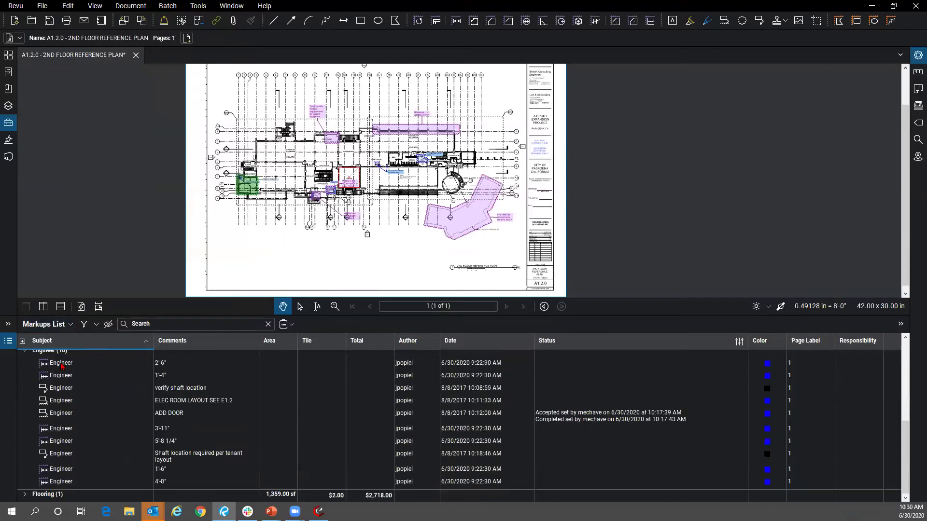
scroll(61, 366, up, 4)
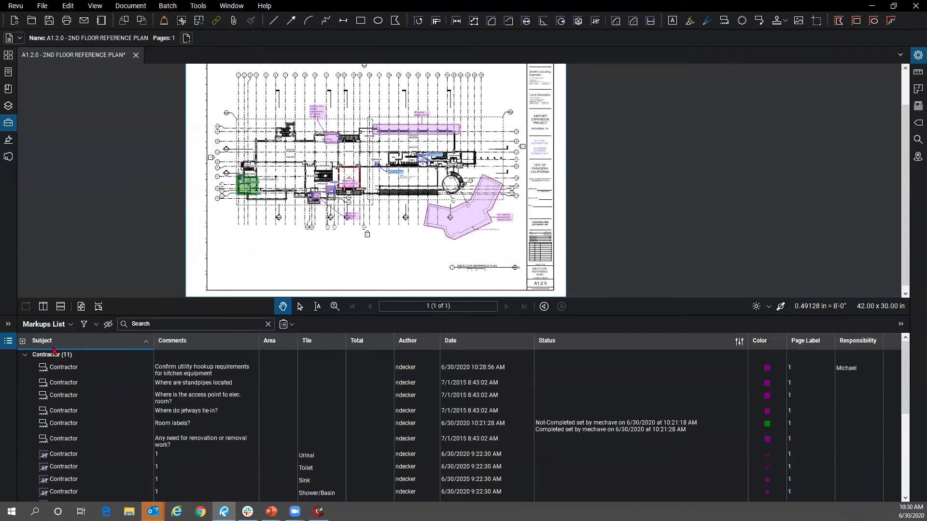
Step: Import the markups from A1.2.0 - 2ND FLOOR REFERENCE PLAN_ARCHITECT REVIEW.pdf into the current floor plan
click(71, 327)
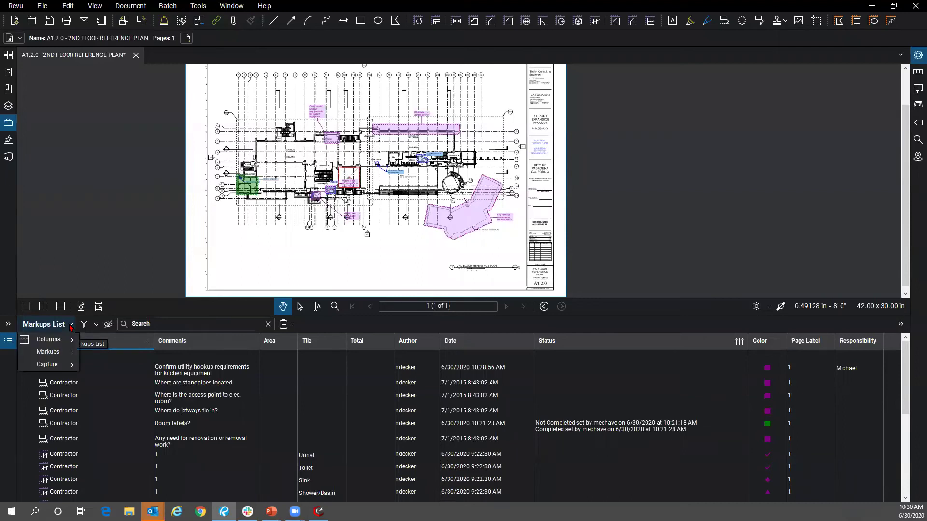
mouse_move(68, 354)
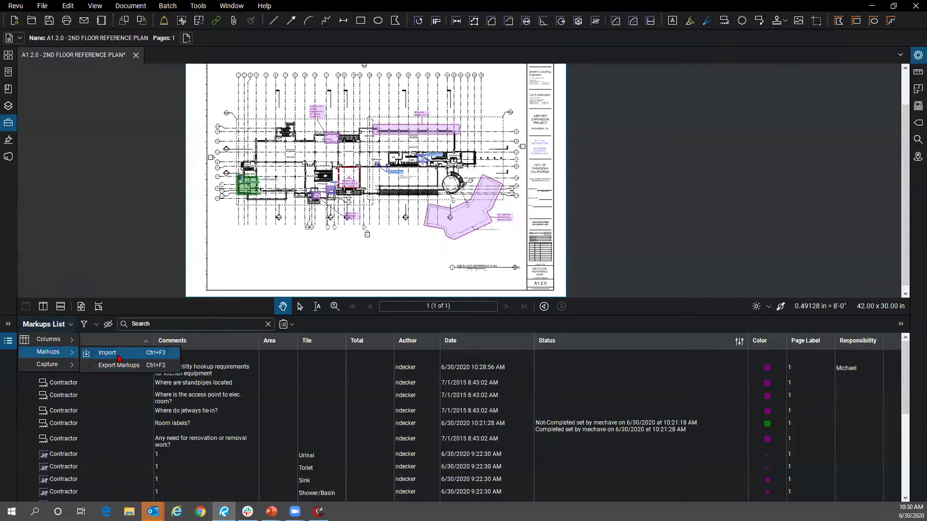
click(108, 353)
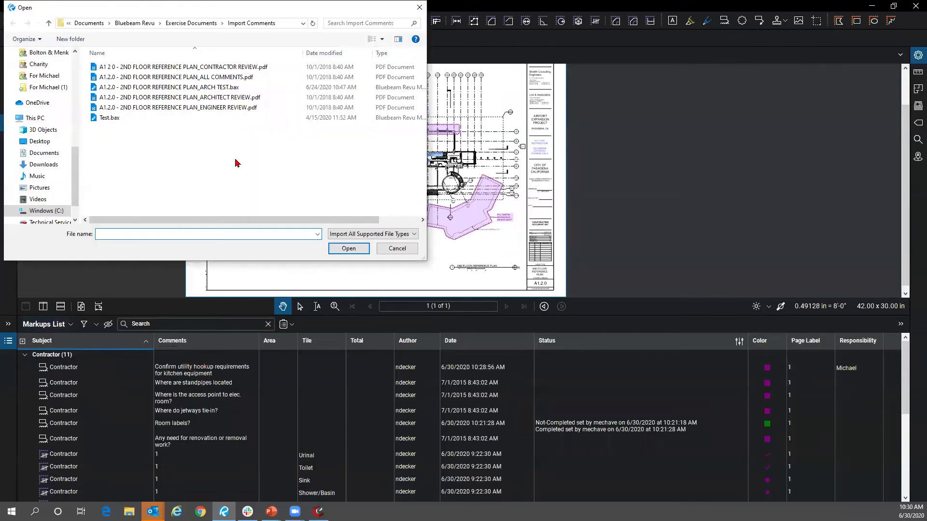
click(127, 99)
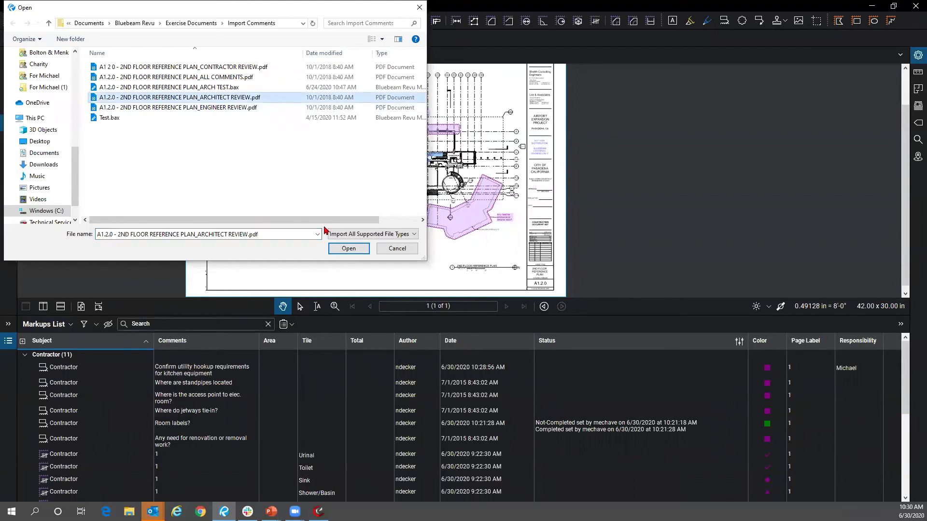
click(349, 249)
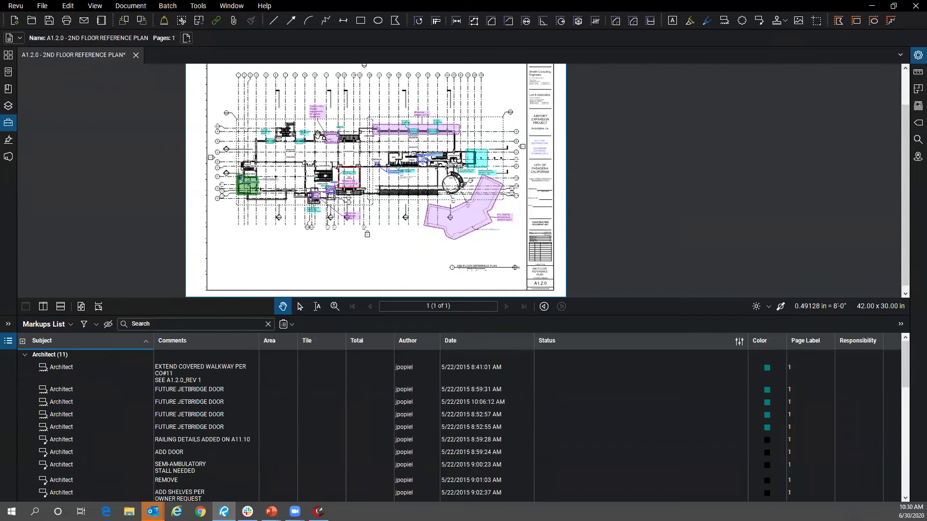
Step: Start a PDF summary of the markups and review the available export formats, keeping PDF
scroll(314, 137, up, 3)
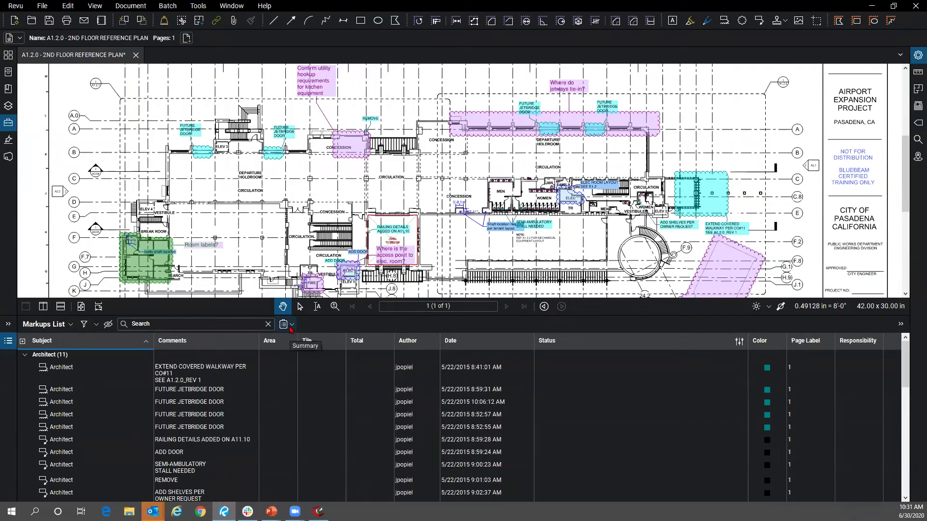
click(291, 326)
click(291, 327)
click(289, 328)
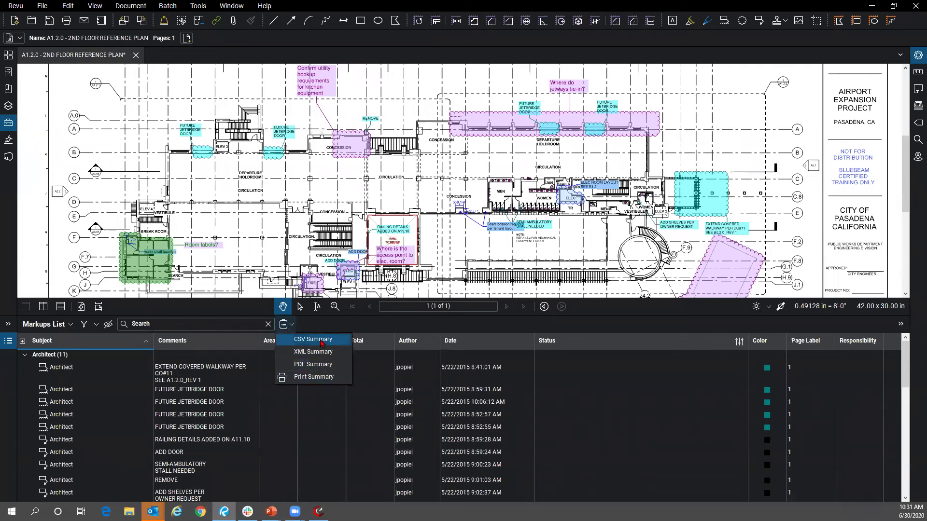
click(315, 365)
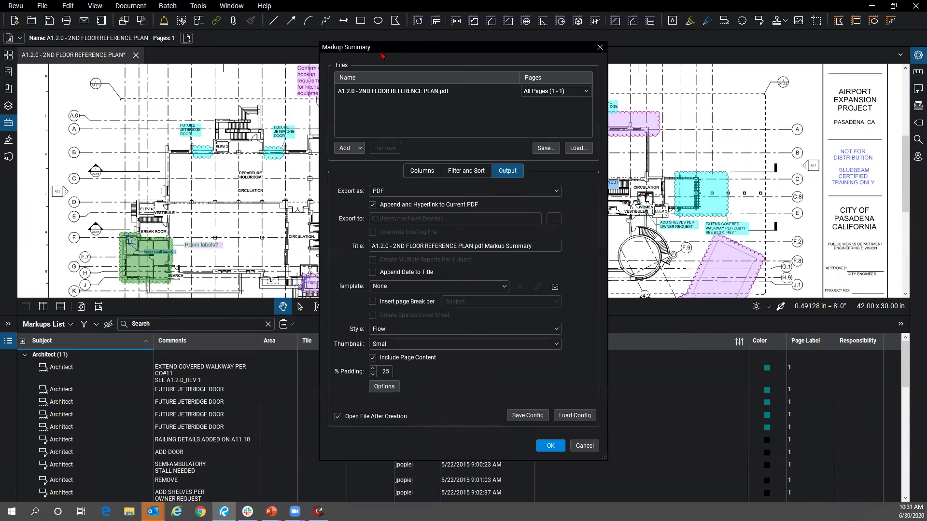
drag(380, 56, 279, 60)
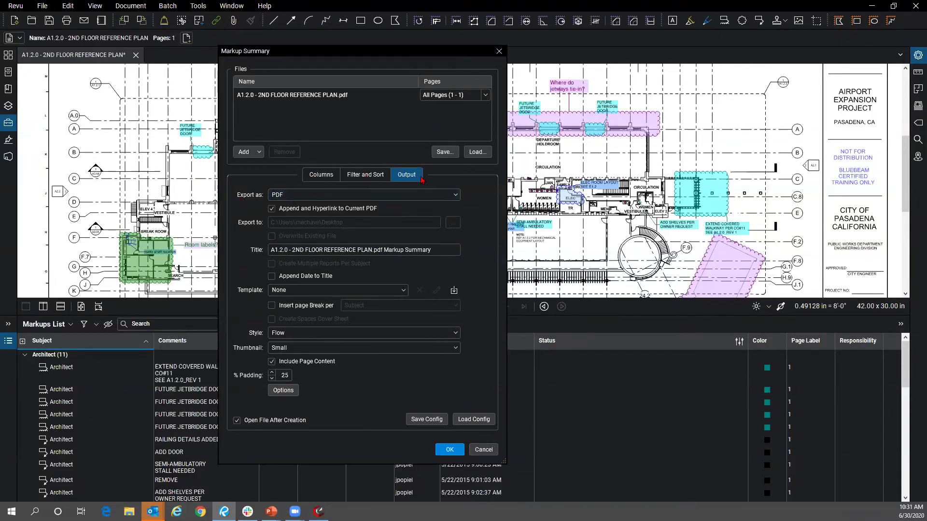
click(301, 195)
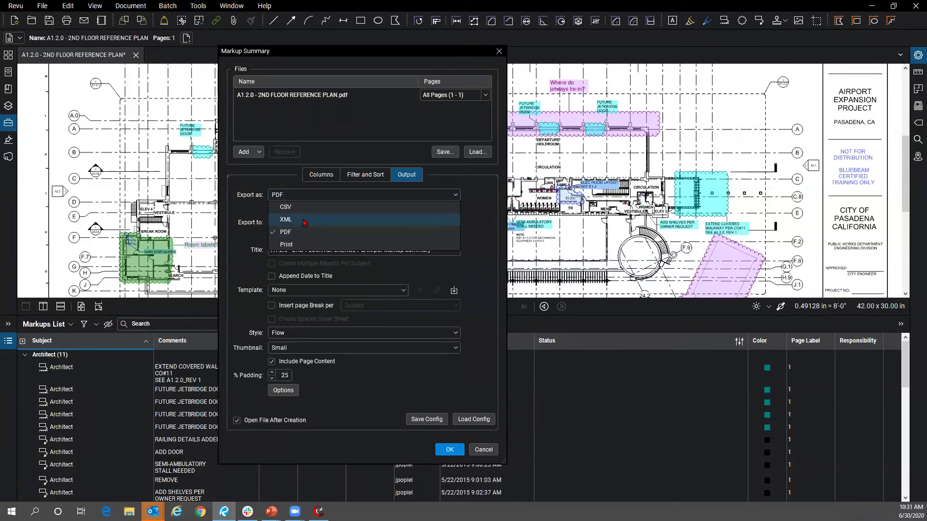
click(279, 188)
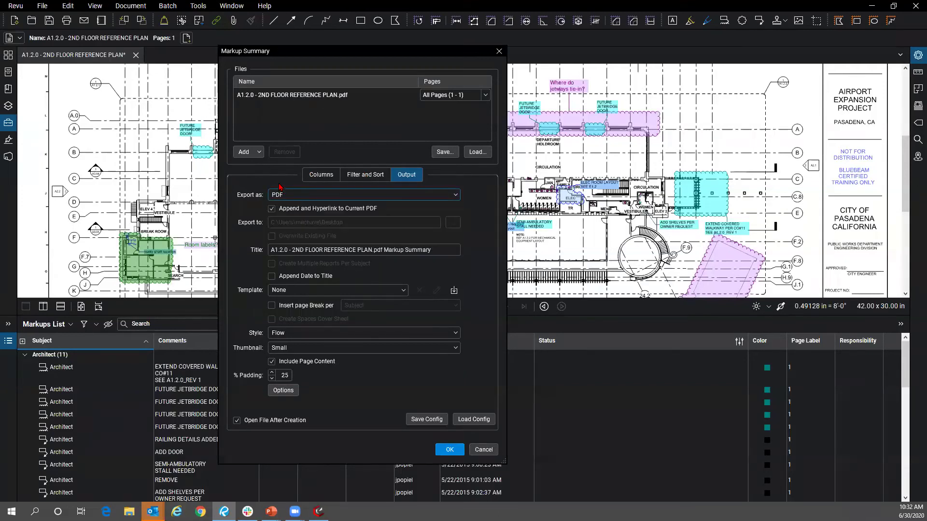
Step: Exclude the Page Label column from the markup summary and look through the other available columns
click(322, 176)
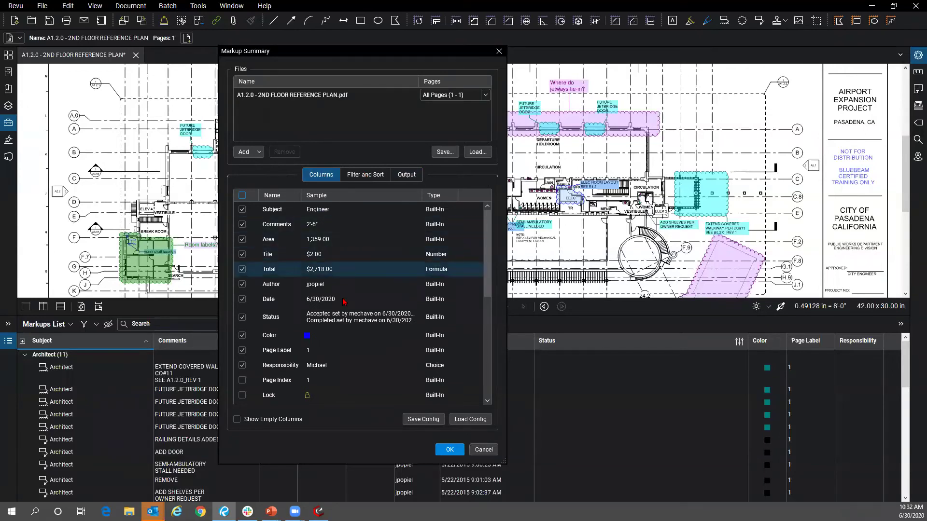
scroll(345, 315, down, 1)
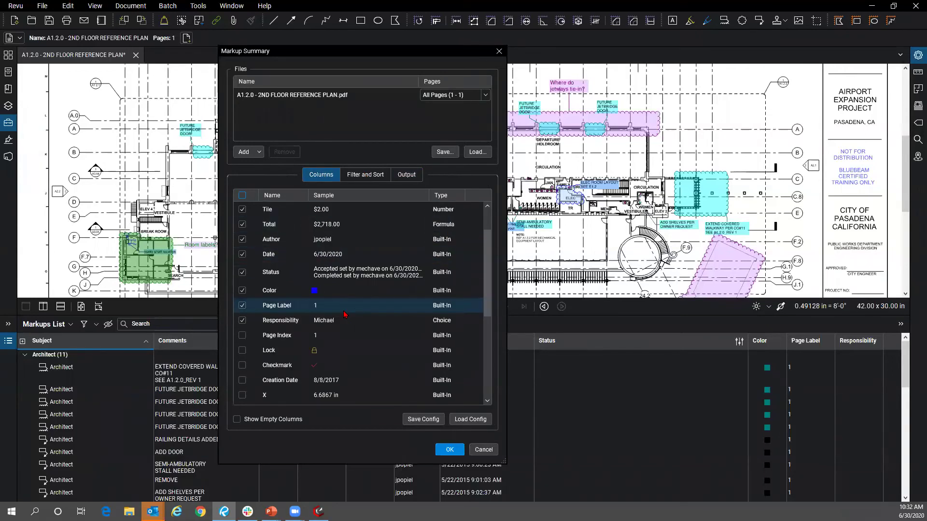
click(242, 307)
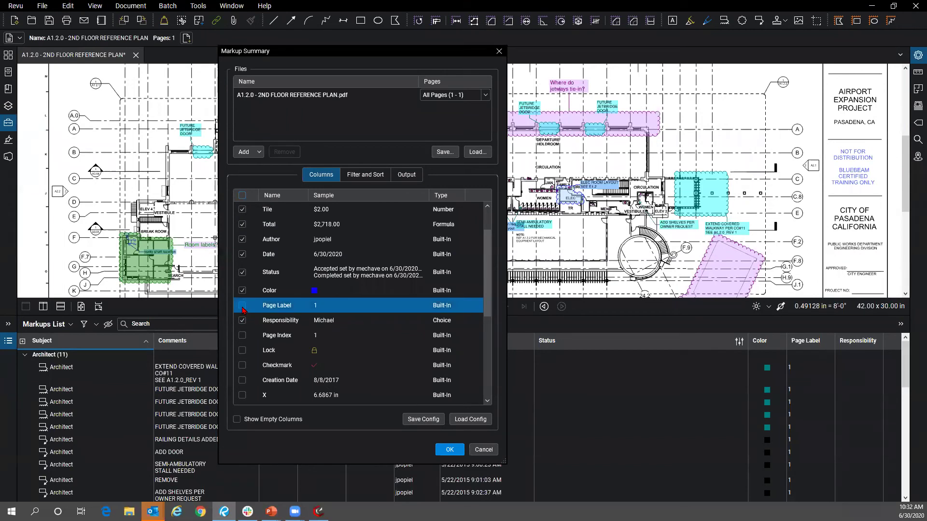
scroll(244, 310, down, 4)
scroll(244, 311, up, 4)
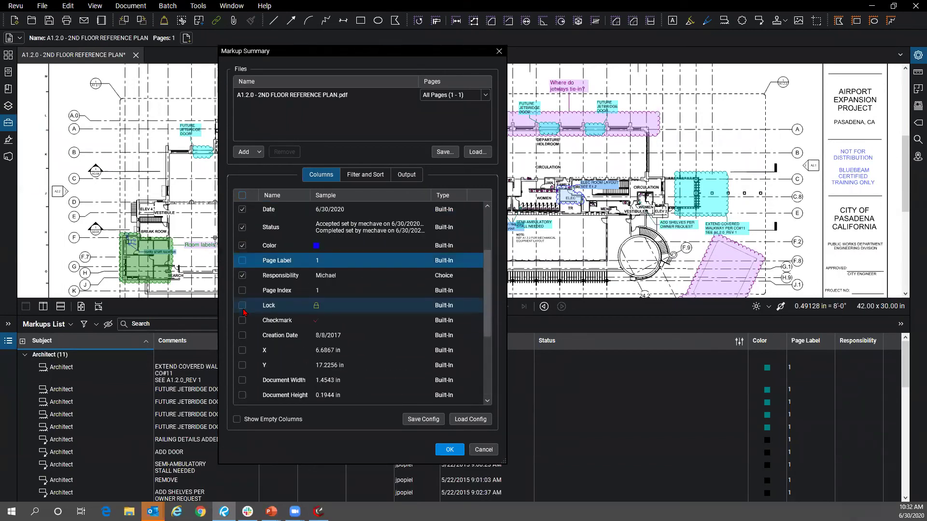
Step: Set the markup summary's Subject filter to [All] so that every discipline is included instead of Architect only
click(255, 420)
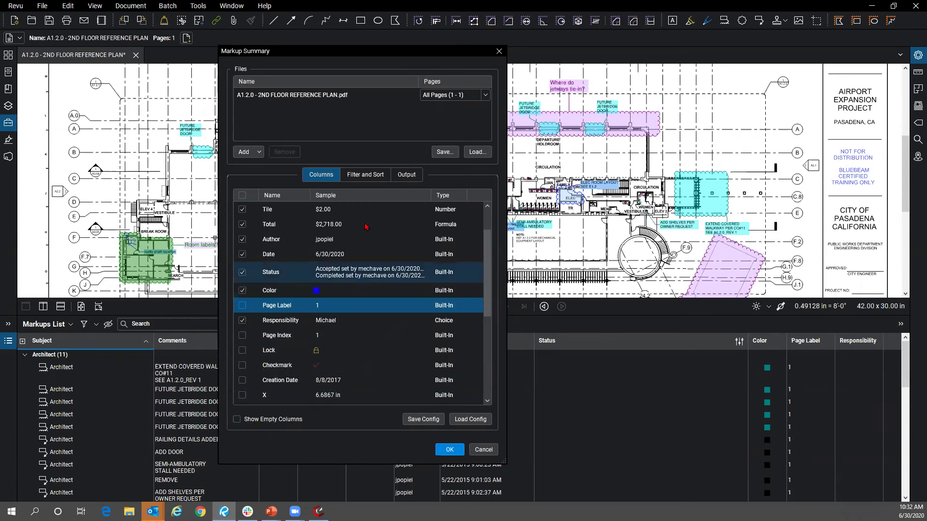
click(363, 176)
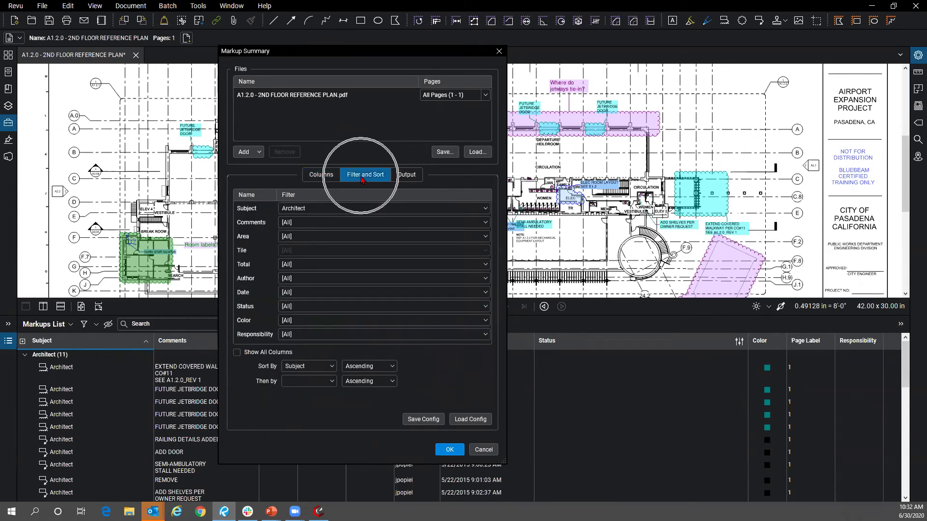
click(351, 207)
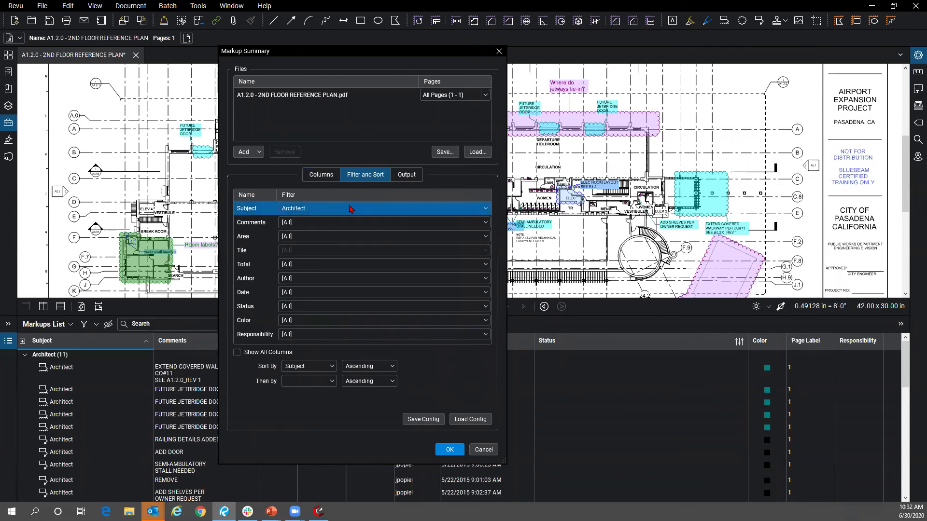
click(351, 209)
click(288, 248)
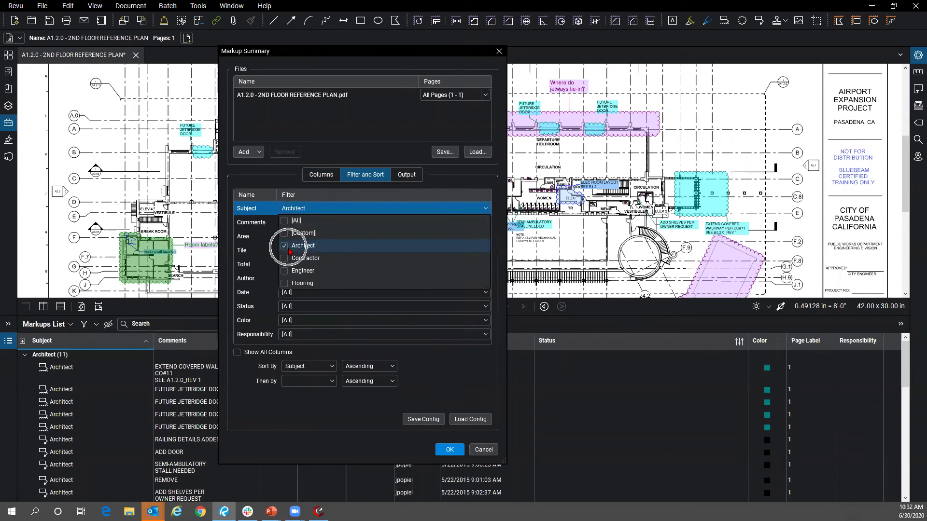
click(285, 221)
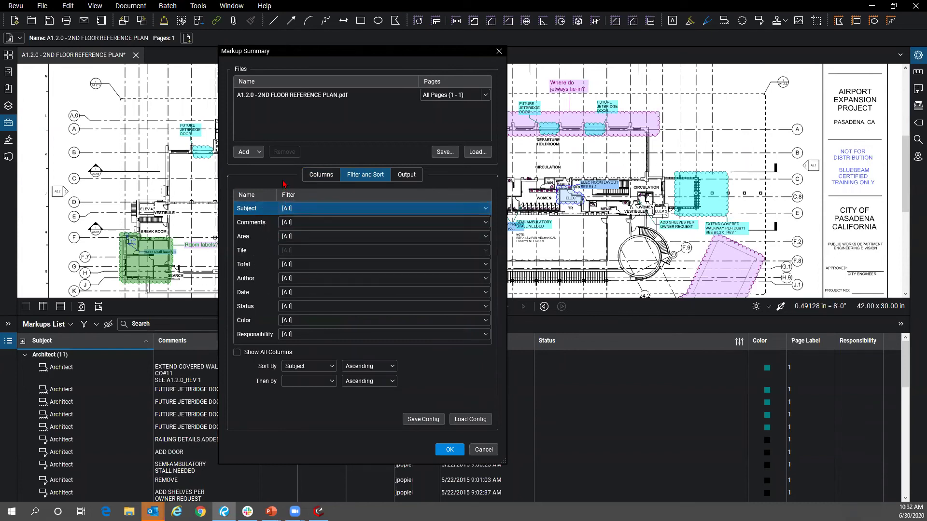
Step: Examine the filter choices for Comments, Status and Responsibility in the markup summary, leaving each on [All]
click(309, 223)
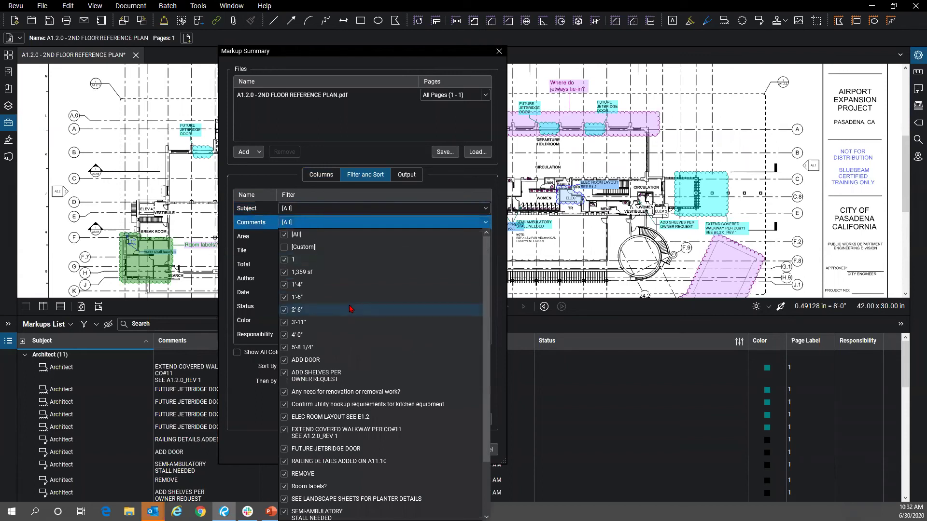
scroll(326, 275, down, 1)
click(318, 222)
click(318, 307)
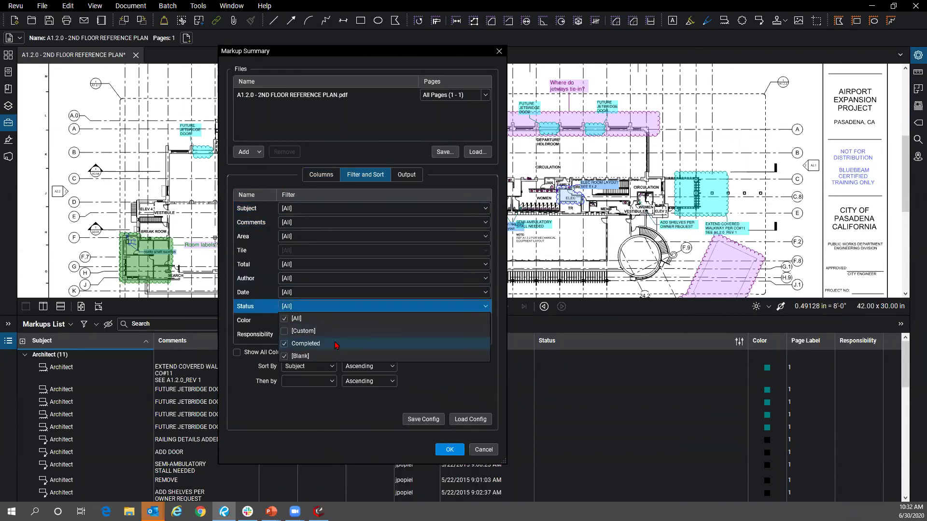
click(289, 188)
click(319, 335)
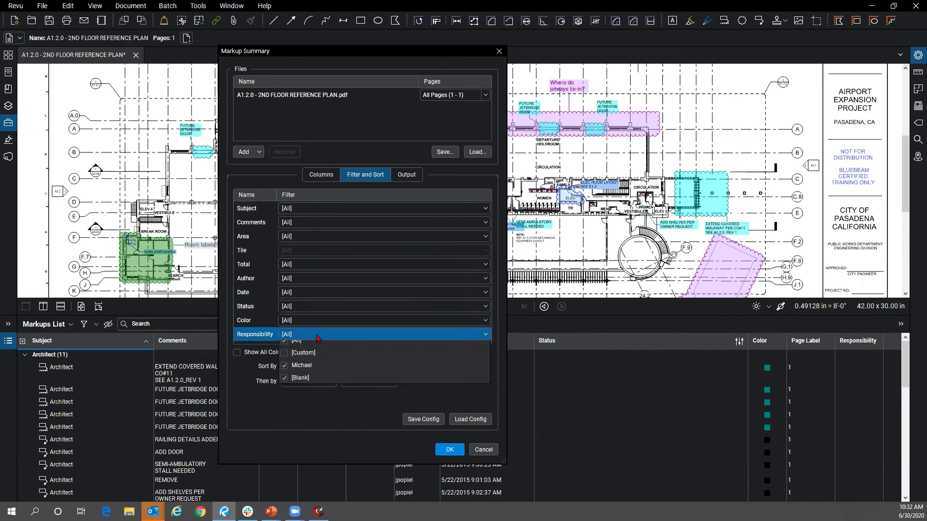
click(328, 376)
click(327, 376)
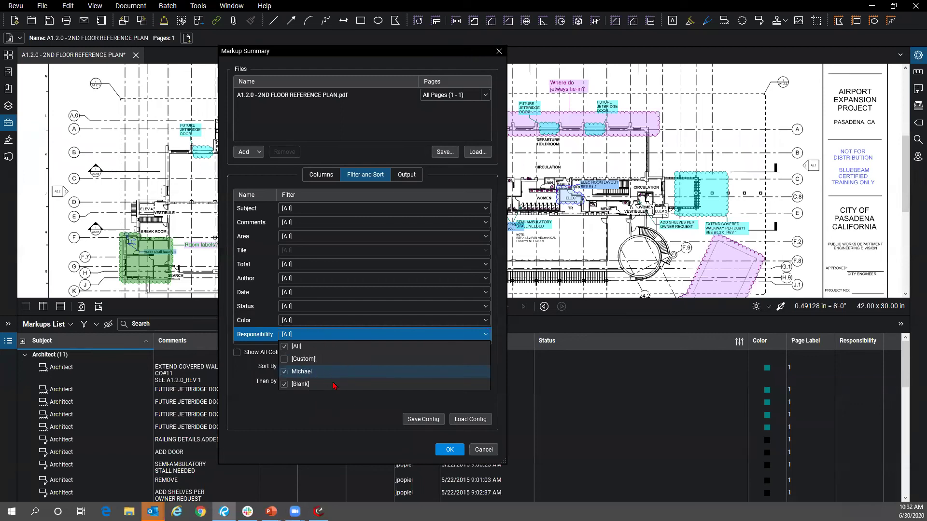
click(340, 414)
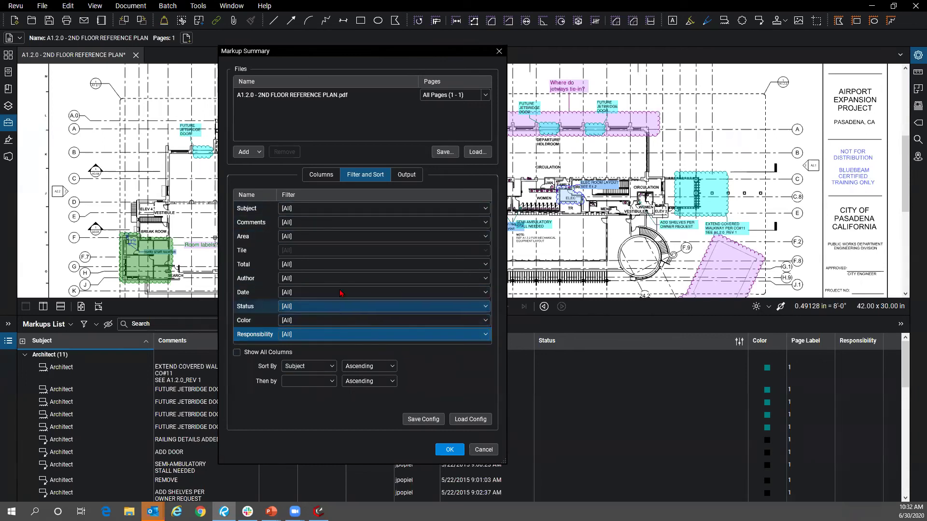
Step: Check the CSV output settings, and restore PDF as the export format with Append and Hyperlink to Current PDF enabled
click(407, 174)
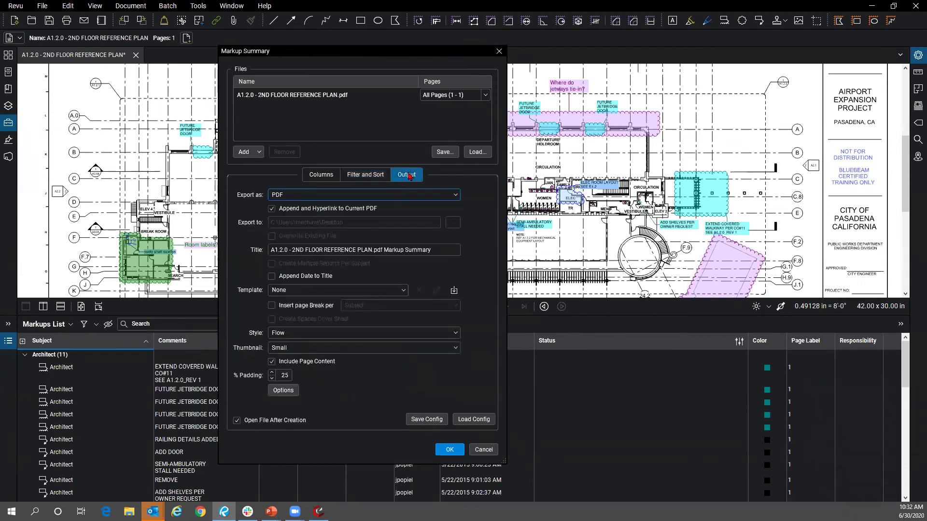
click(278, 197)
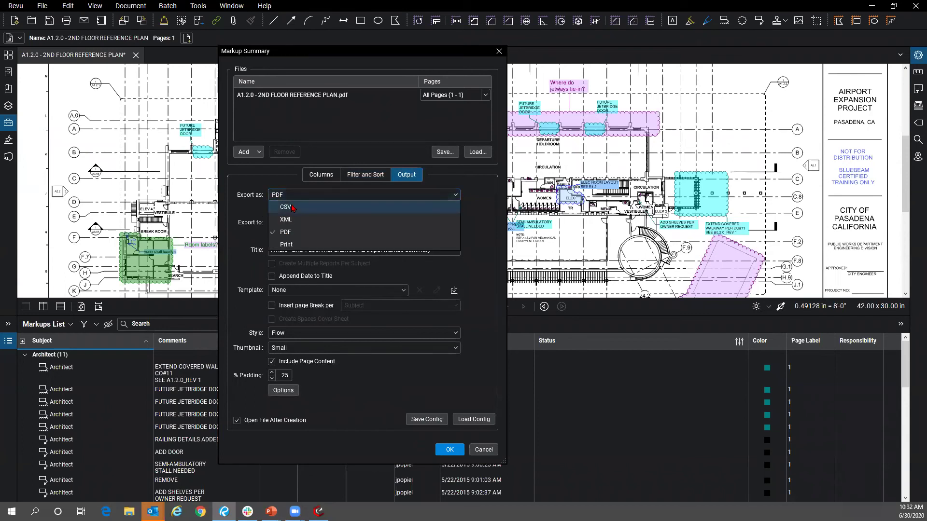
click(307, 207)
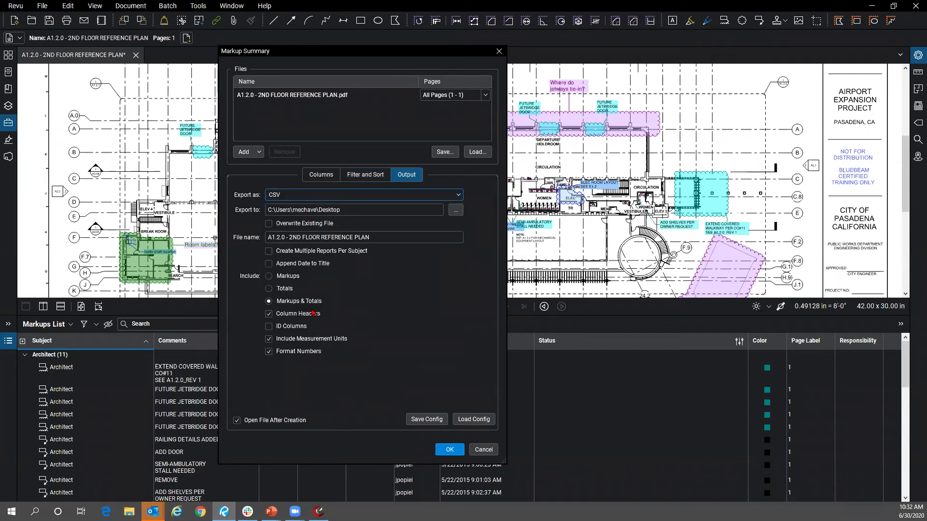
click(308, 195)
click(275, 232)
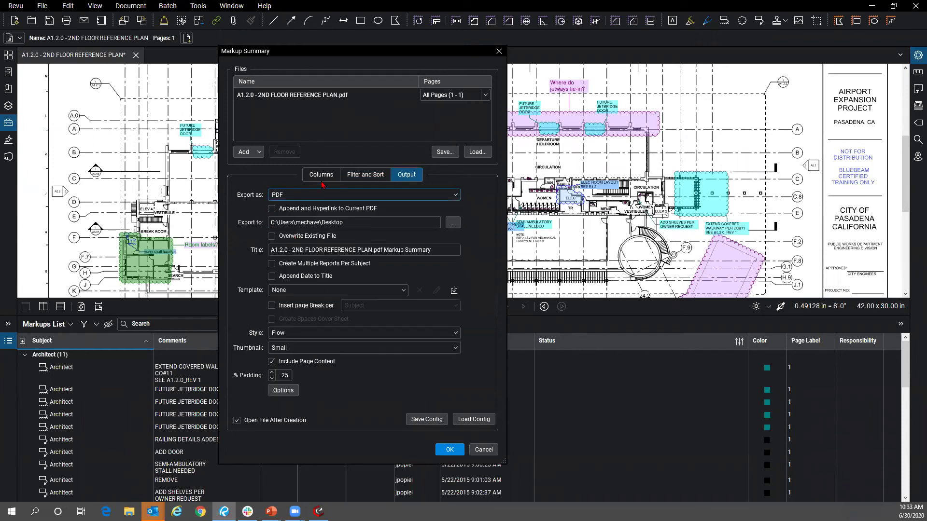
click(271, 209)
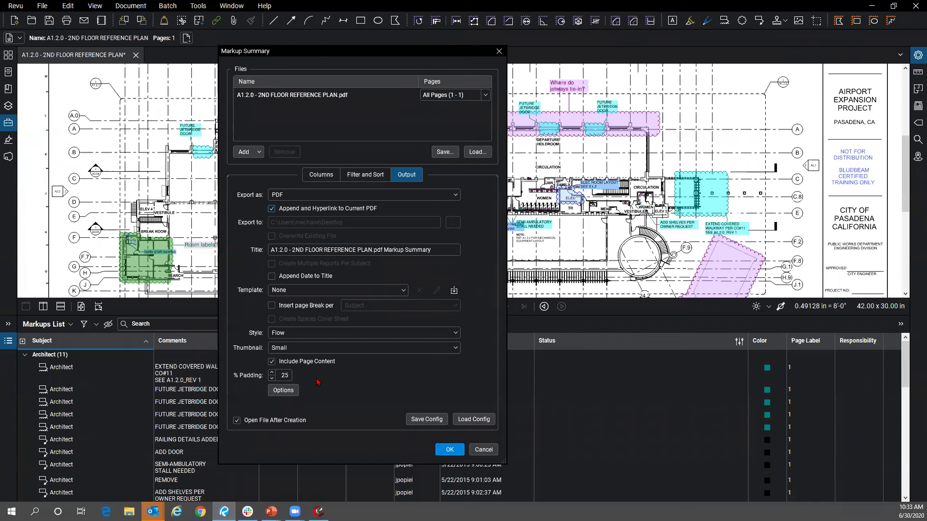
Step: Review the PDF summary's page size, orientation and inclusion options without changes, and create the markup summary
click(285, 390)
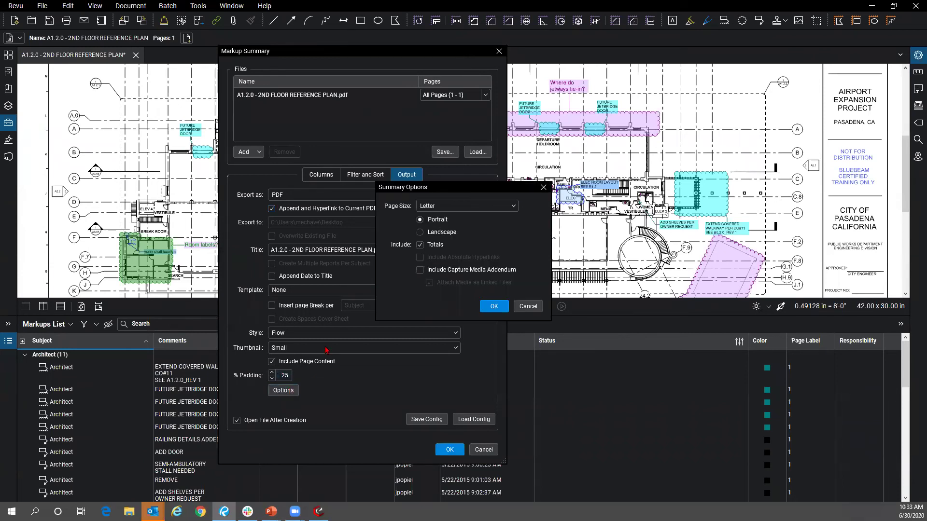
click(543, 188)
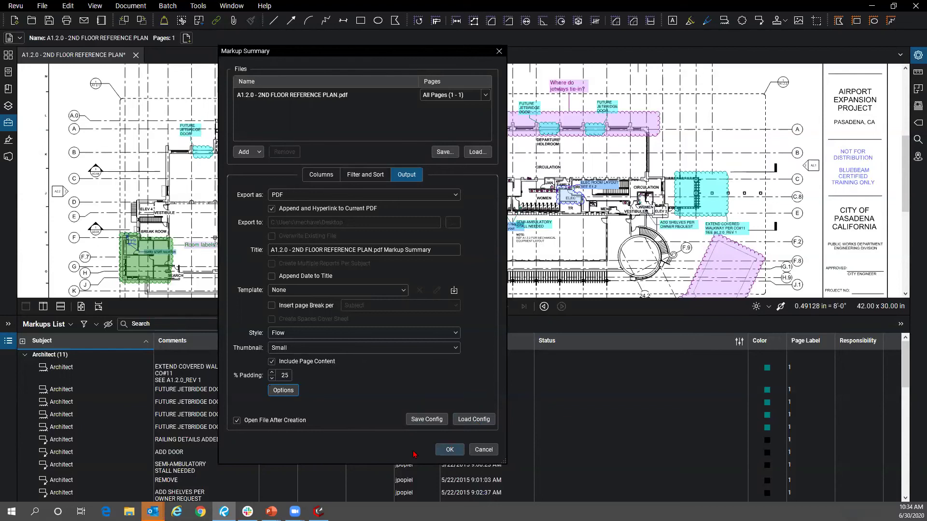
click(443, 451)
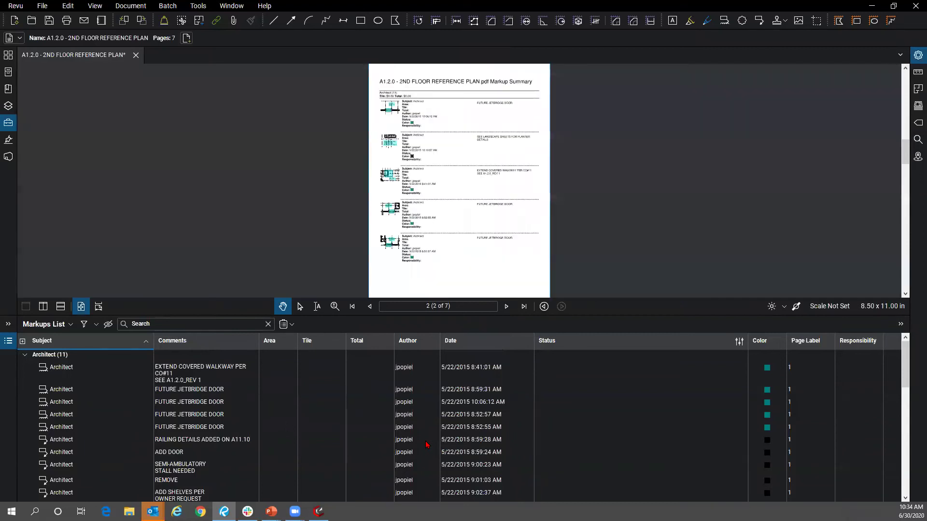
Step: Reduce the height of the Markups List and bring the first appended summary page into close view
drag(350, 314, 373, 408)
click(370, 399)
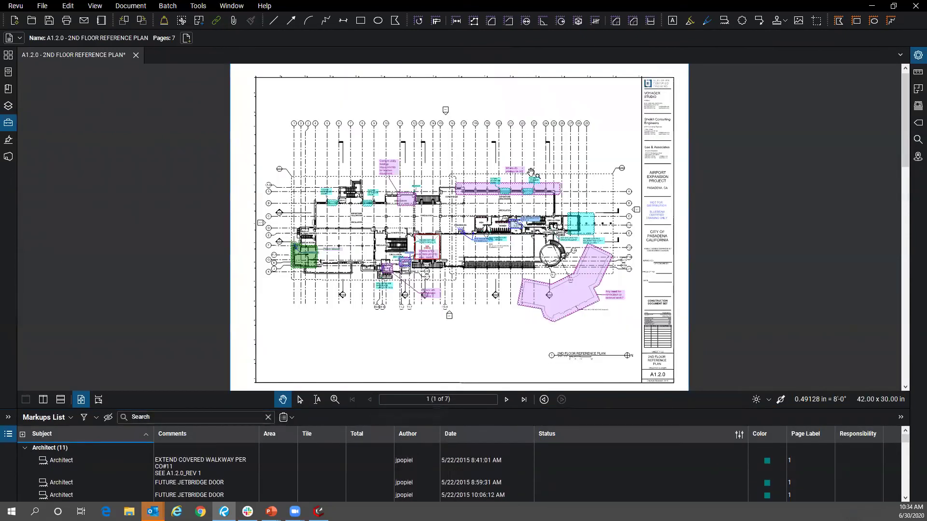
click(506, 399)
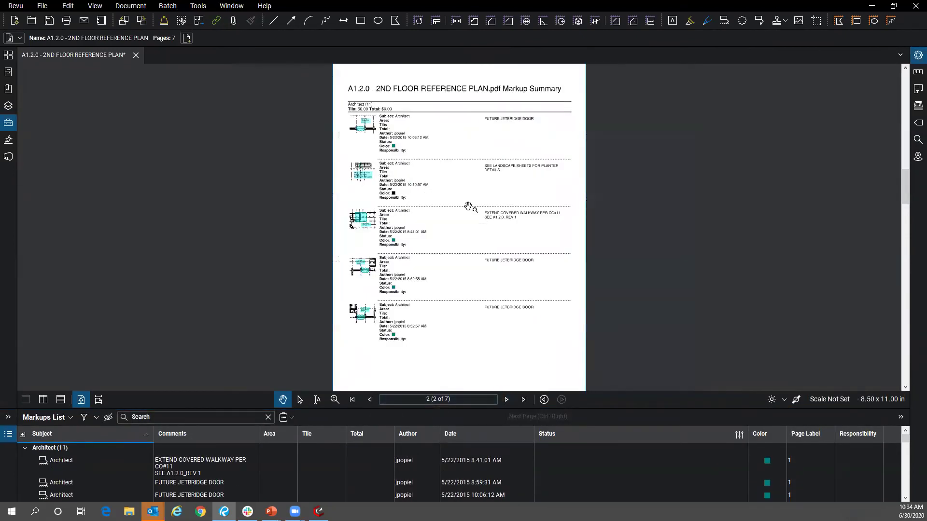
scroll(413, 119, up, 3)
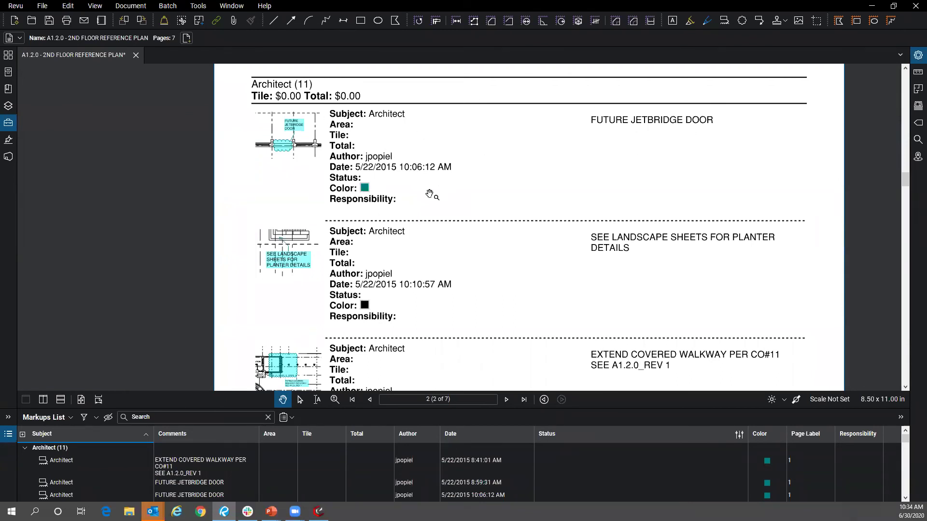
Step: Examine the Architect and Contractor entries in the appended markup summary, including their statuses and responsibilities
click(507, 402)
click(507, 400)
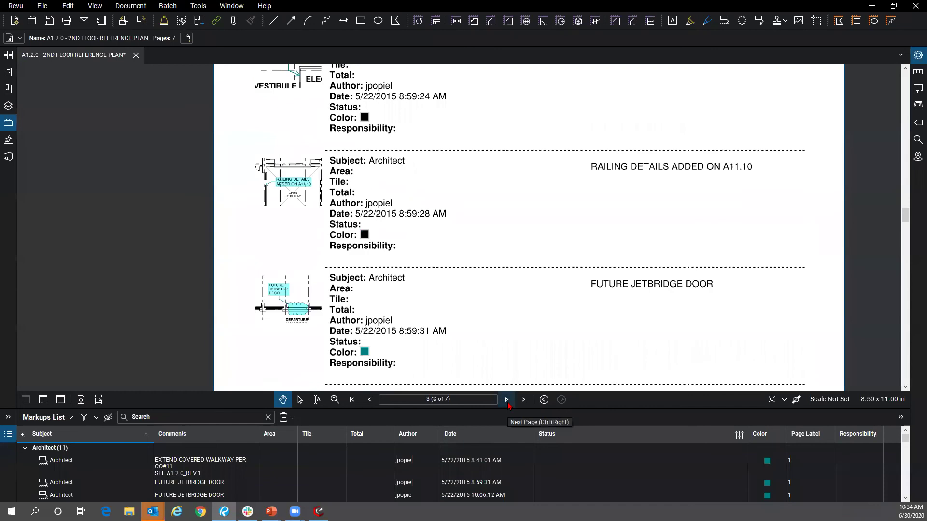
click(506, 399)
scroll(389, 317, down, 3)
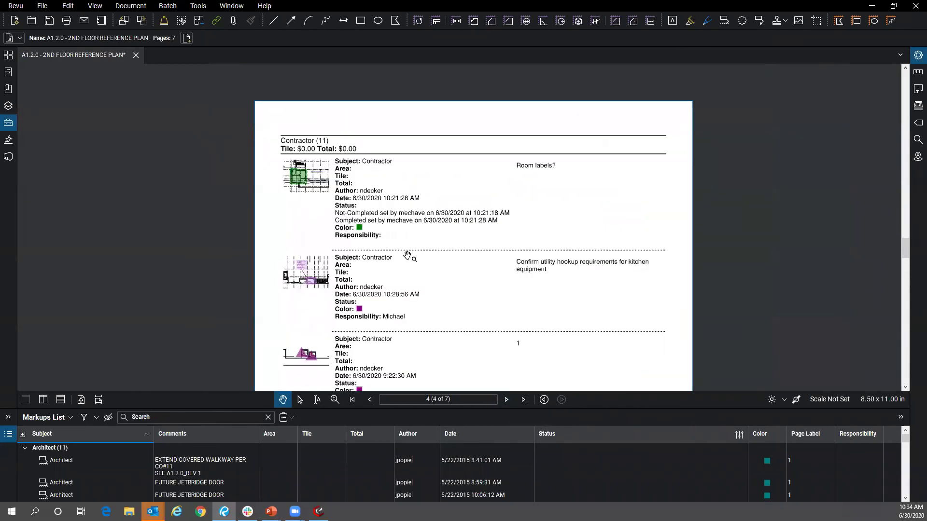
scroll(414, 288, up, 1)
drag(414, 287, 405, 251)
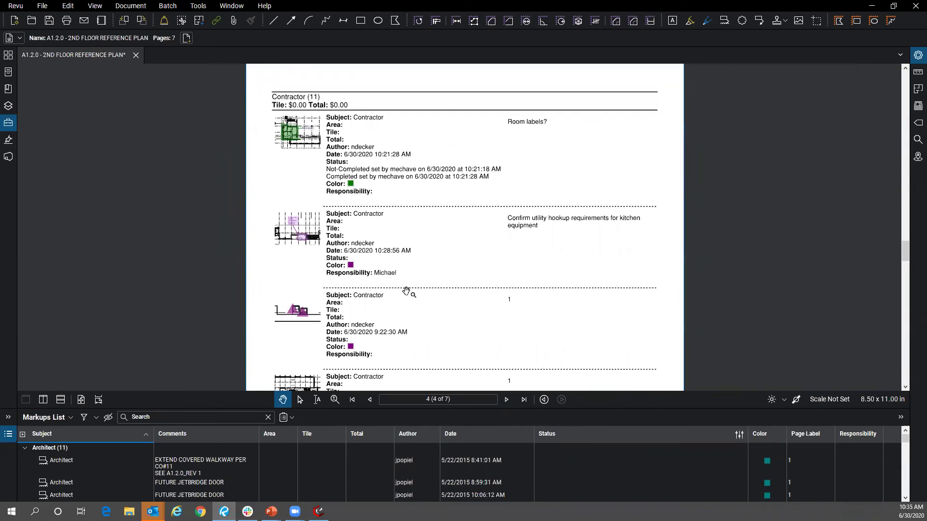
scroll(407, 292, down, 2)
click(507, 400)
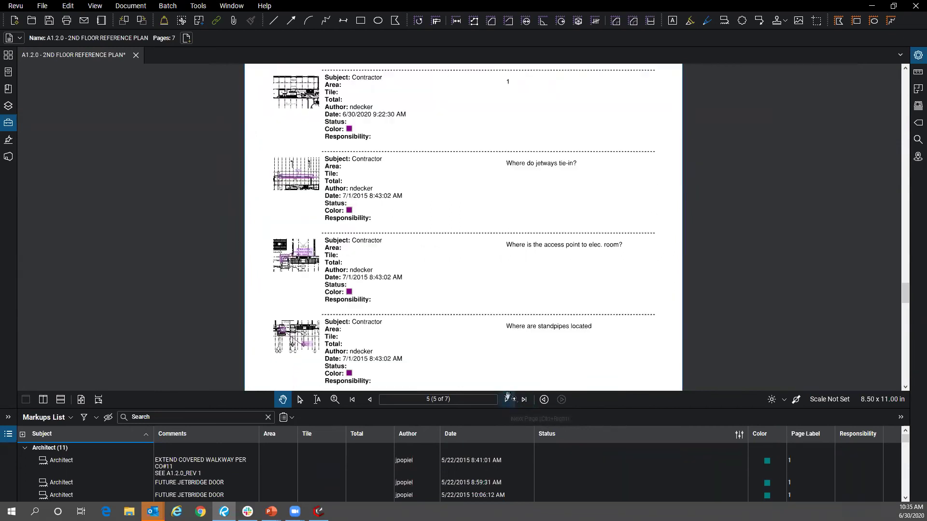
scroll(428, 295, down, 2)
Step: Find the Flooring entry at the end of the summary and follow its thumbnail link to the markup on the plan
click(506, 399)
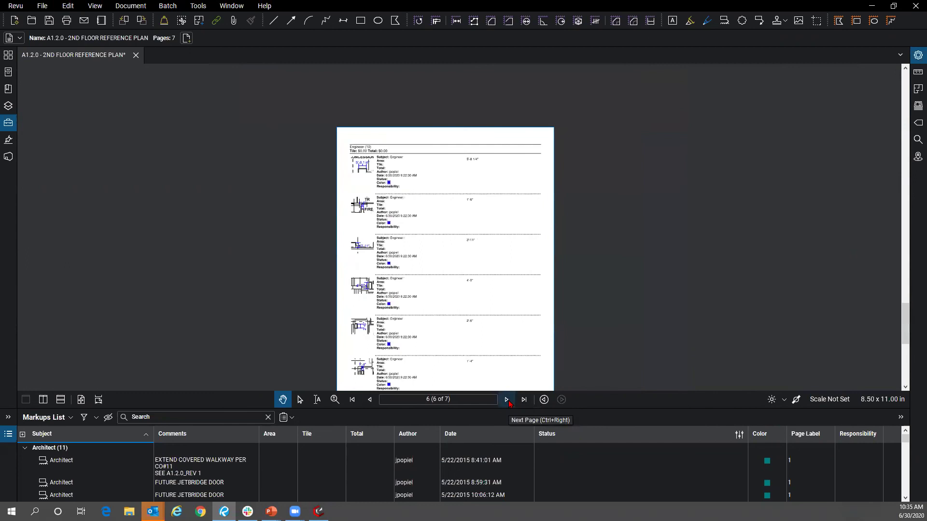
click(505, 399)
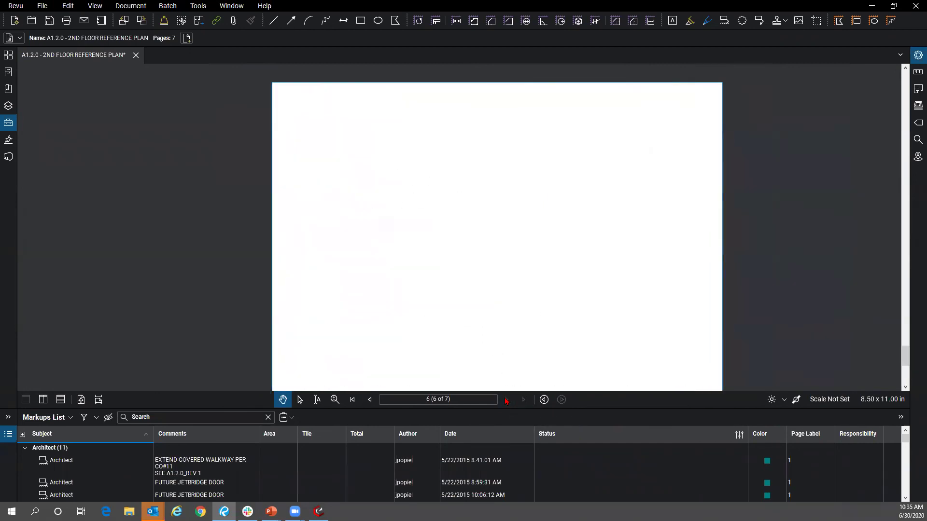
scroll(422, 269, down, 3)
scroll(407, 289, up, 3)
scroll(314, 212, up, 1)
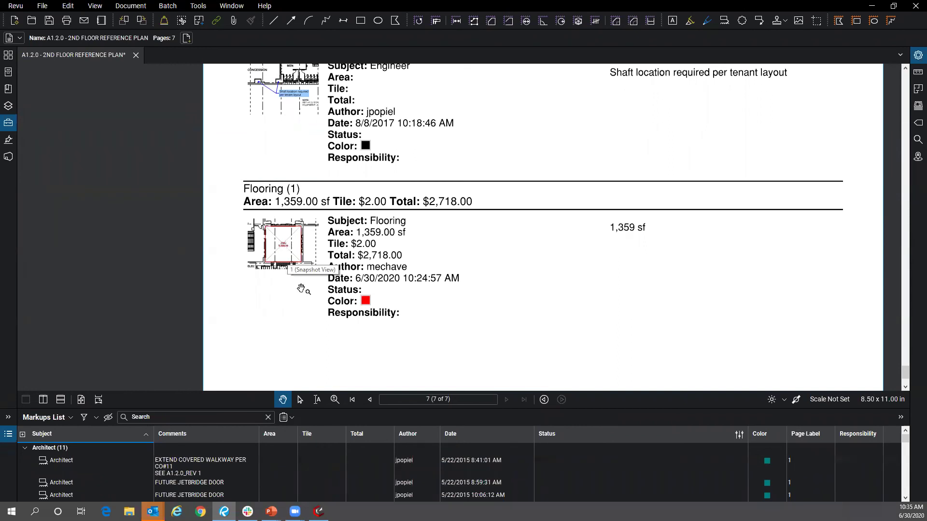
click(282, 248)
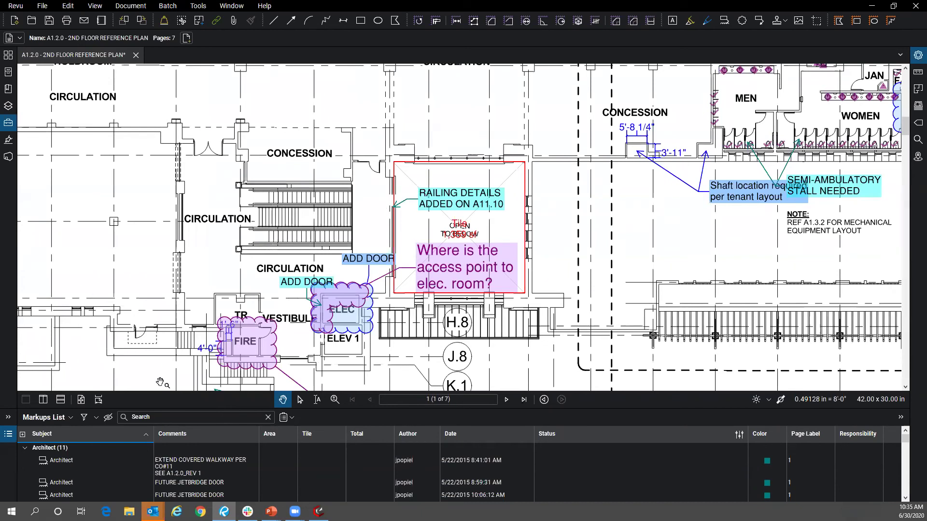
Step: Export a CSV summary of the document's markups and totals with column headers, measurement units and formatted numbers
click(292, 420)
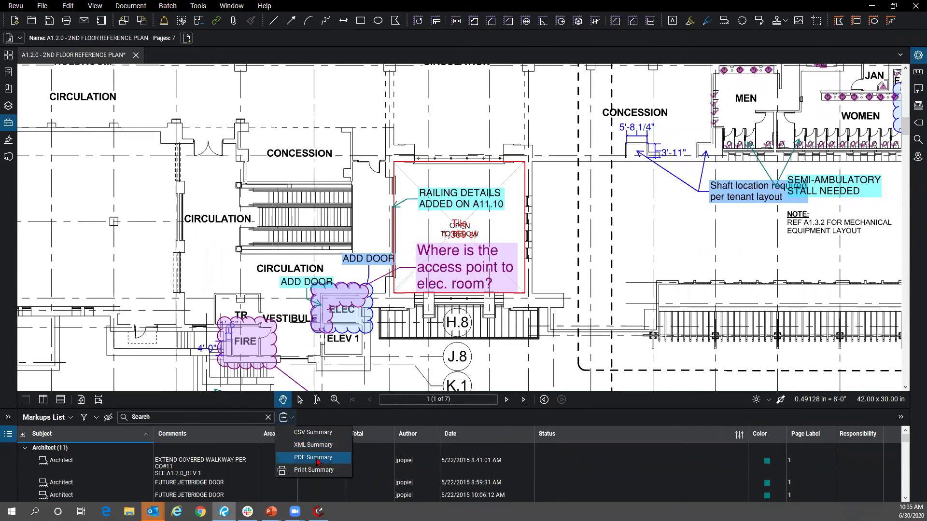
click(318, 439)
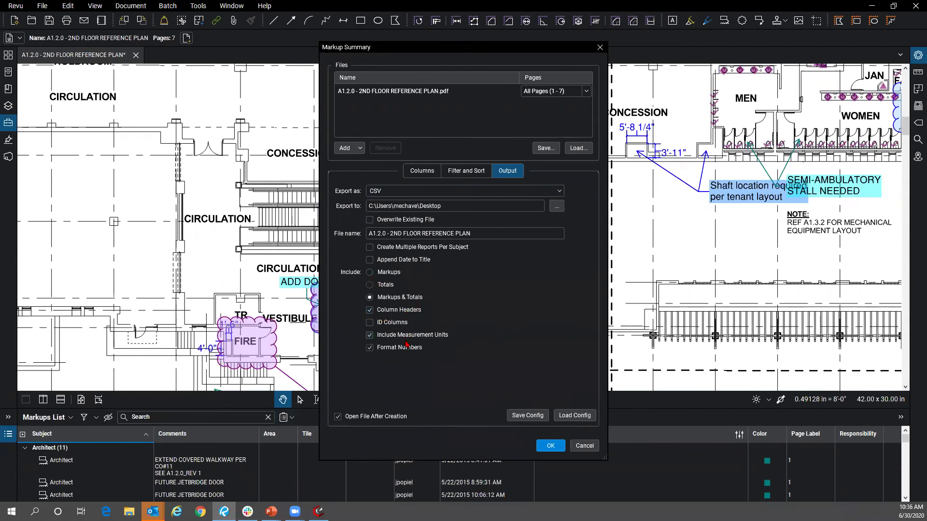
click(546, 448)
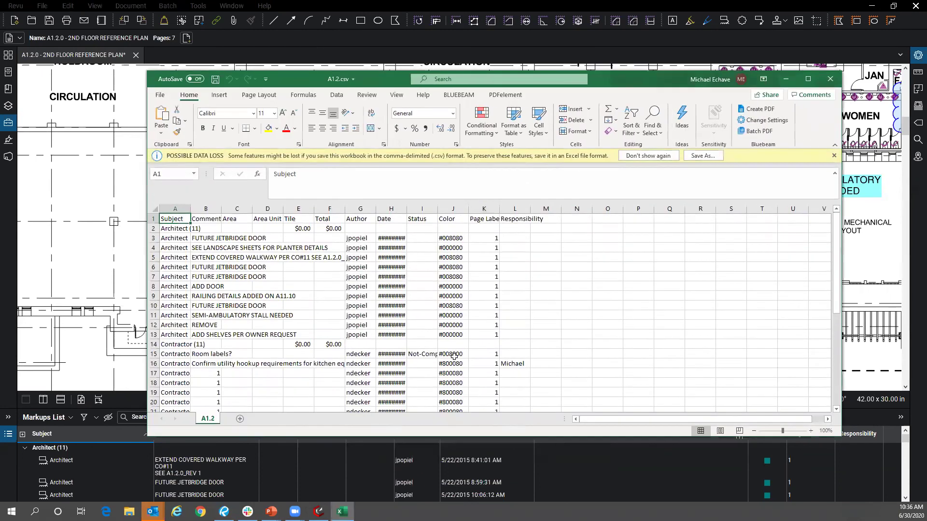
Step: Stretch the exported CSV's Excel window to full screen height, widen the Subject and Comments columns, and shift the window aside
double_click(431, 438)
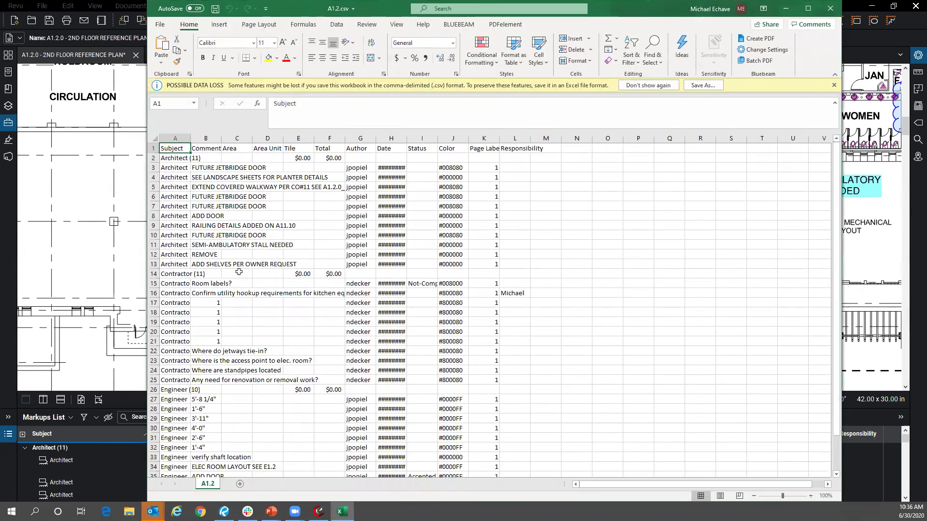
drag(187, 140, 462, 137)
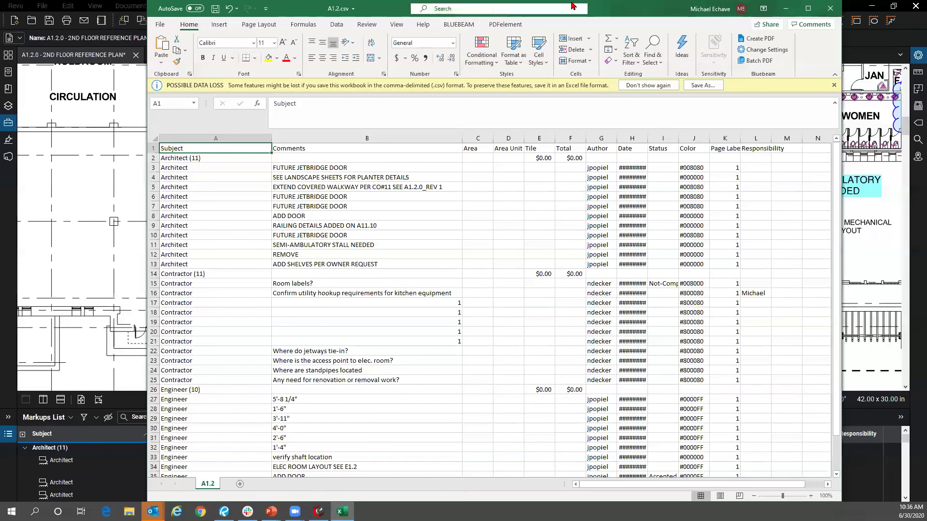
drag(623, 8, 522, 9)
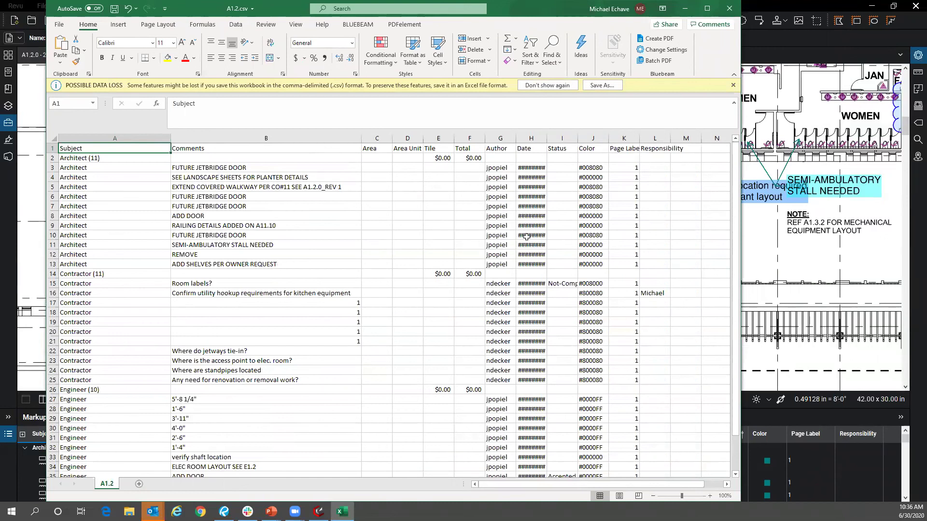
Step: Close the exported CSV in Excel and locate the EXTEND COVERED WALKWAY PER CO#11 markup on the plan from the Markups List
click(729, 8)
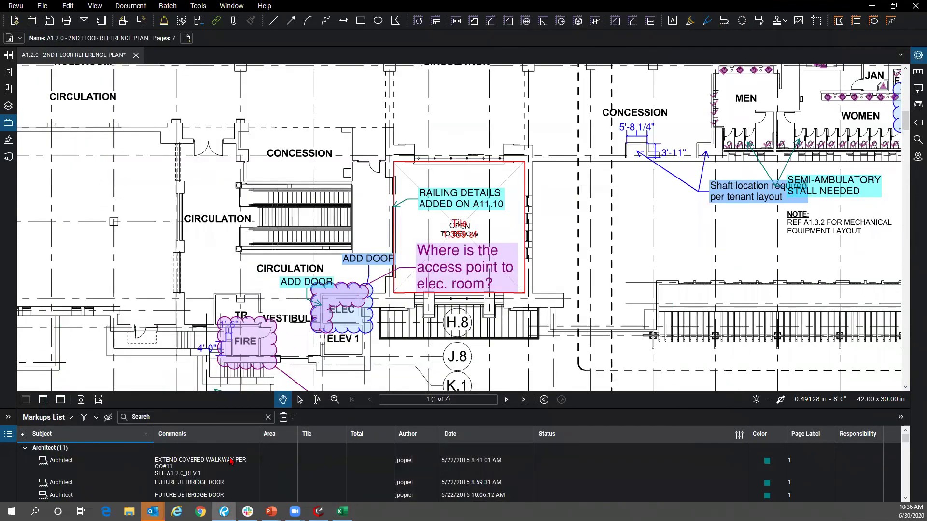
click(363, 471)
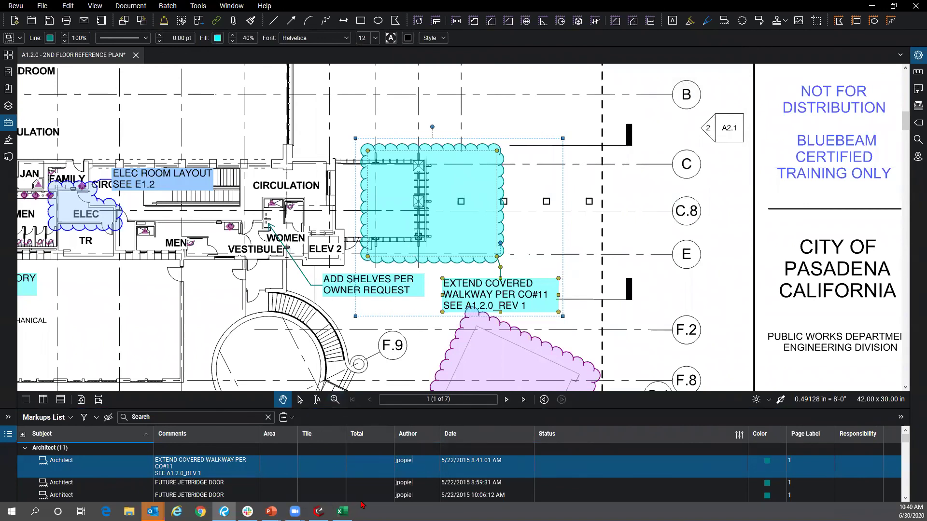
Step: Switch to the PowerPoint slide show and advance from the DEMO slide to the ATG social media slide
click(271, 511)
click(290, 470)
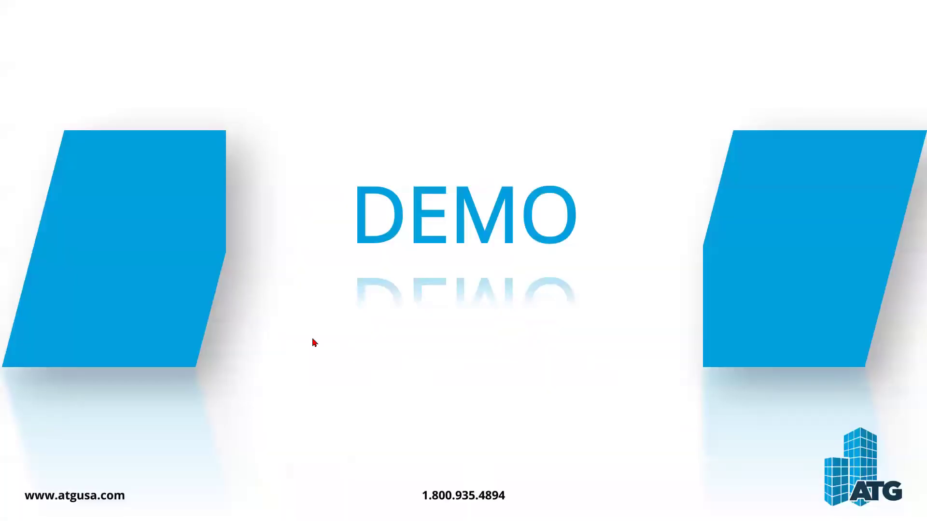
click(313, 343)
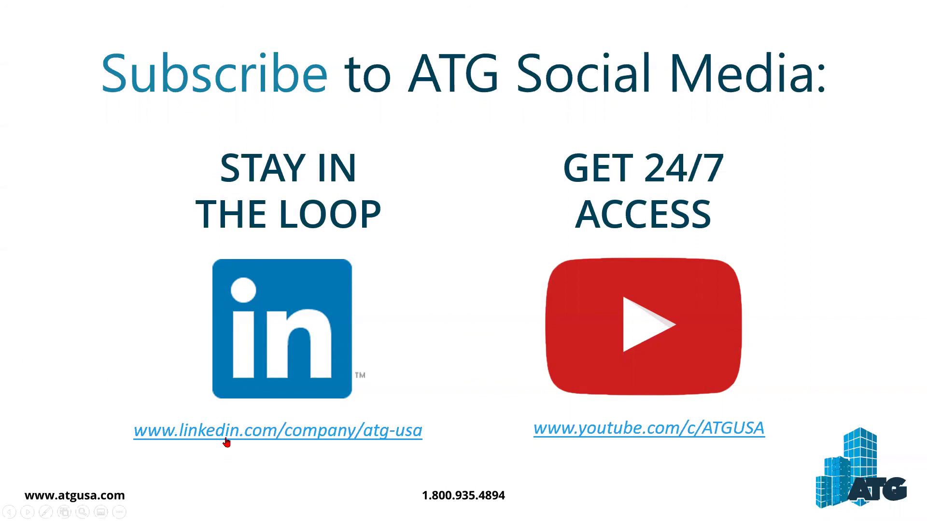
click(222, 333)
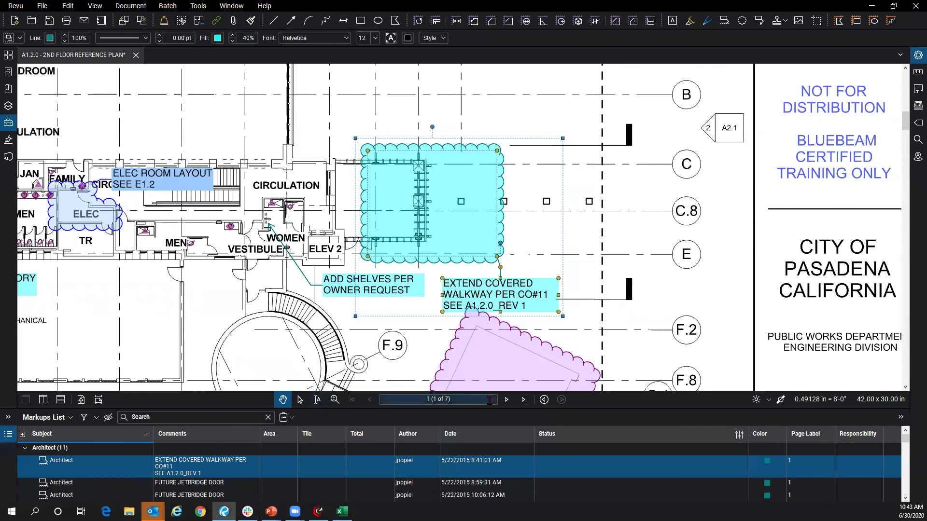
Step: Follow the thumbnail link of the last Architect entry on summary page 2 to the plan and return to the summary
click(506, 399)
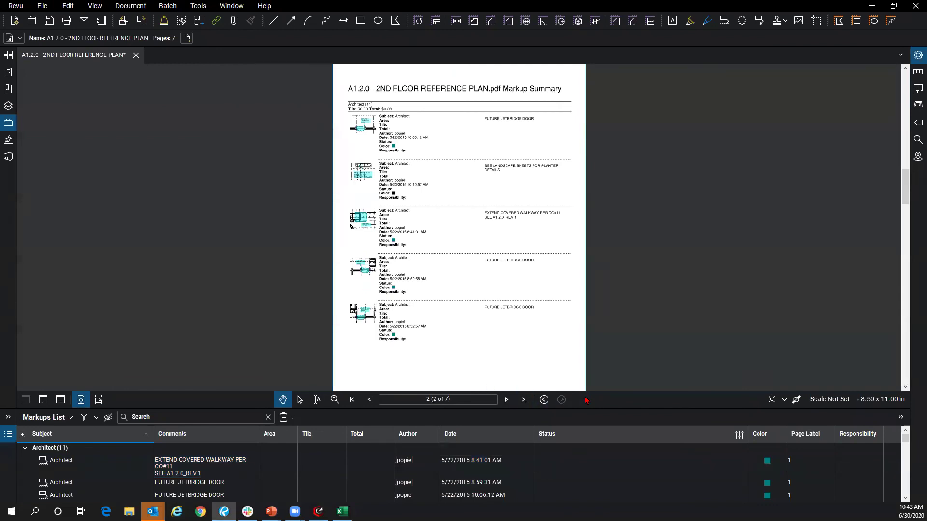
click(368, 324)
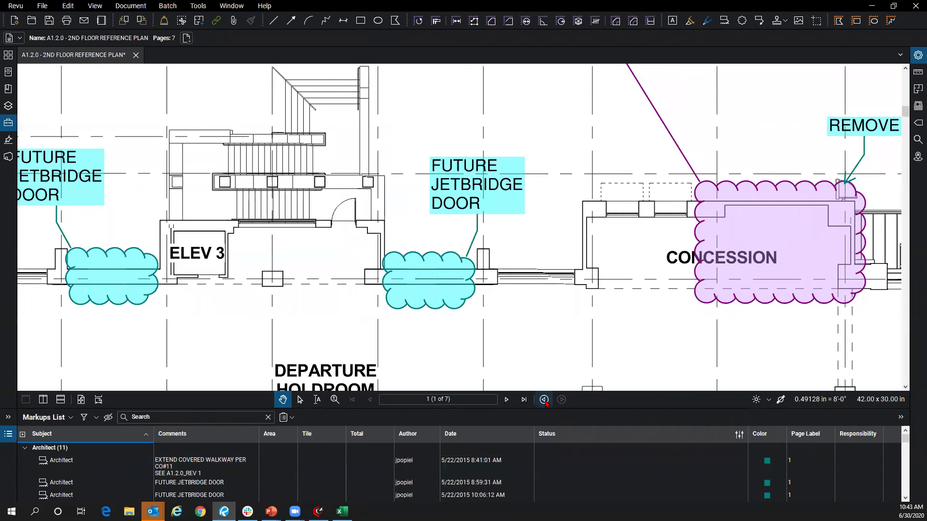
click(544, 400)
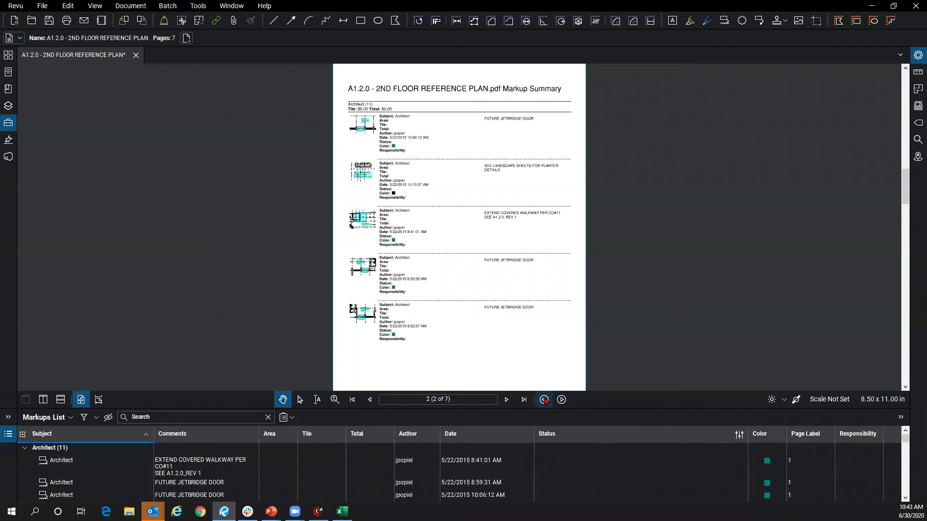
Step: Examine the last FUTURE JETBRIDGE DOOR snapshot up close, follow its link to the plan, and return to the summary page
scroll(368, 318, up, 5)
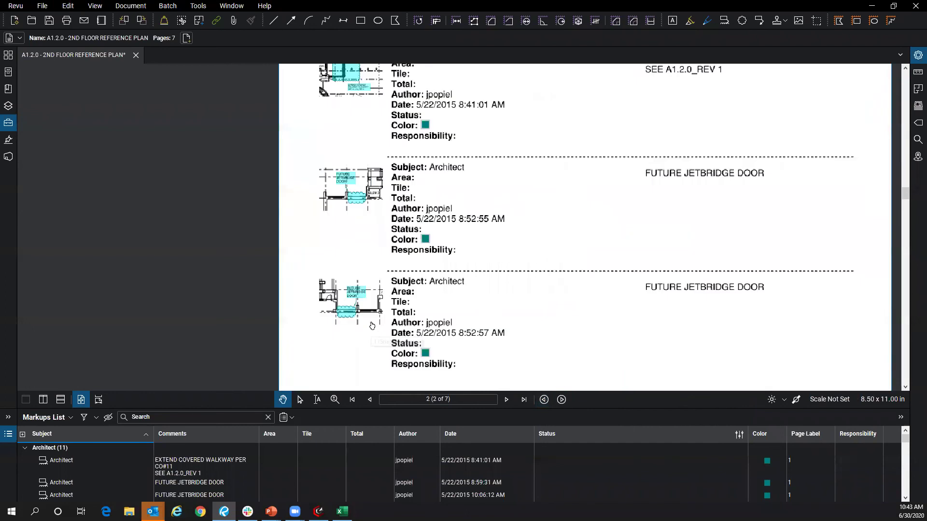
scroll(347, 294, up, 3)
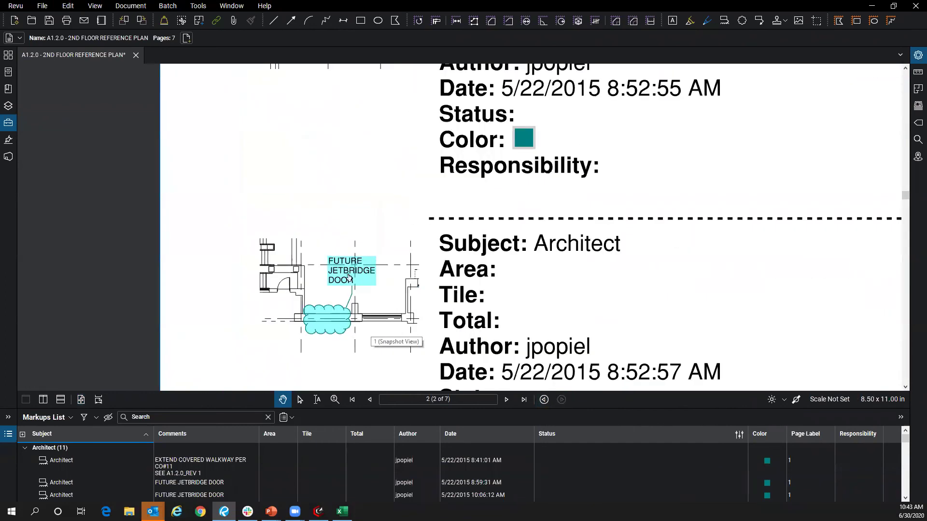
click(348, 273)
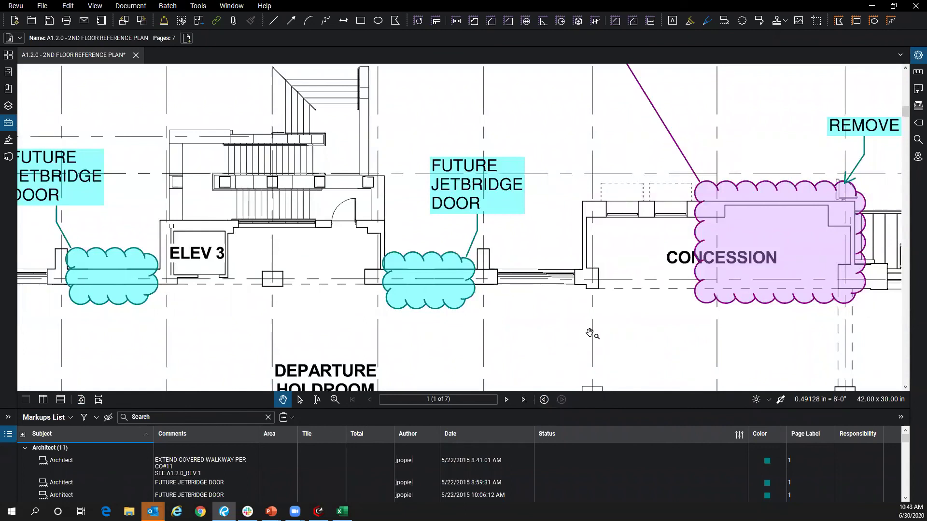
click(544, 400)
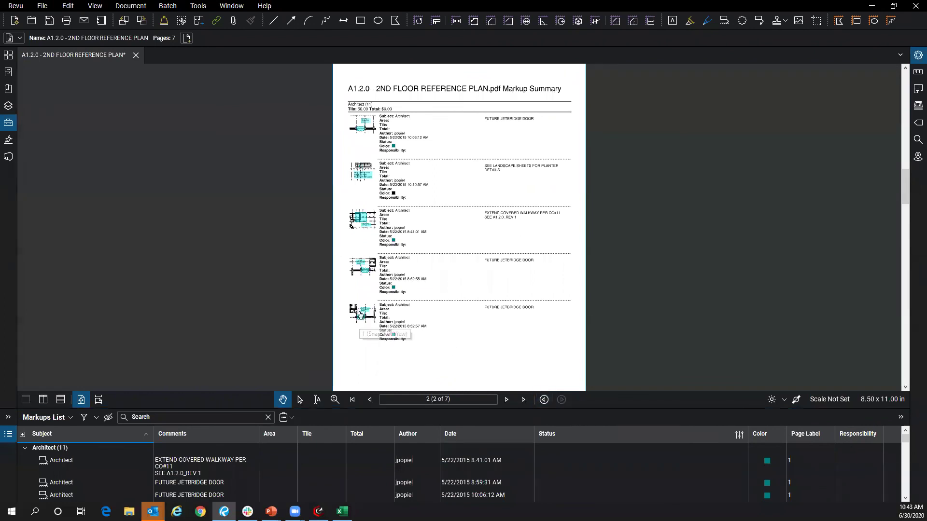
Step: Follow the last Architect thumbnail to the plan, select the FUTURE JETBRIDGE DOOR cloud to identify it in the Markups List, and deselect it
click(360, 315)
click(431, 278)
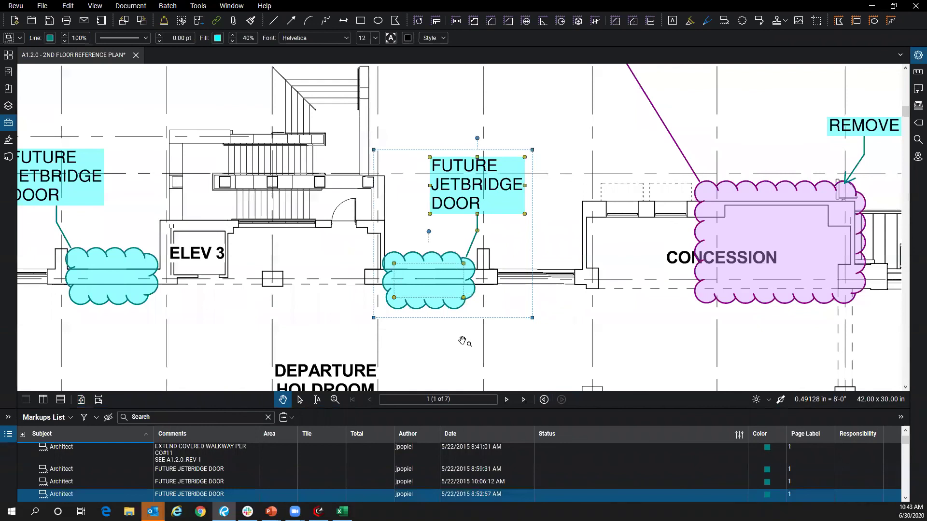
click(443, 344)
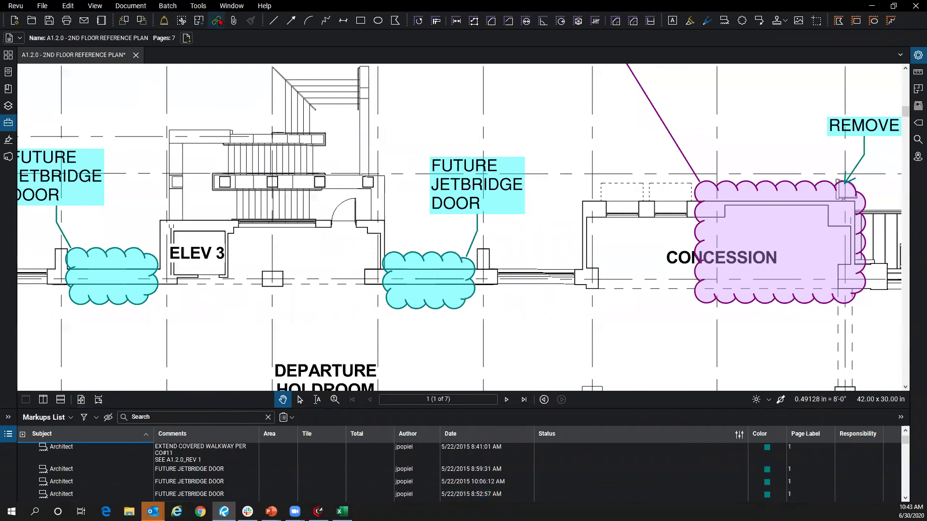